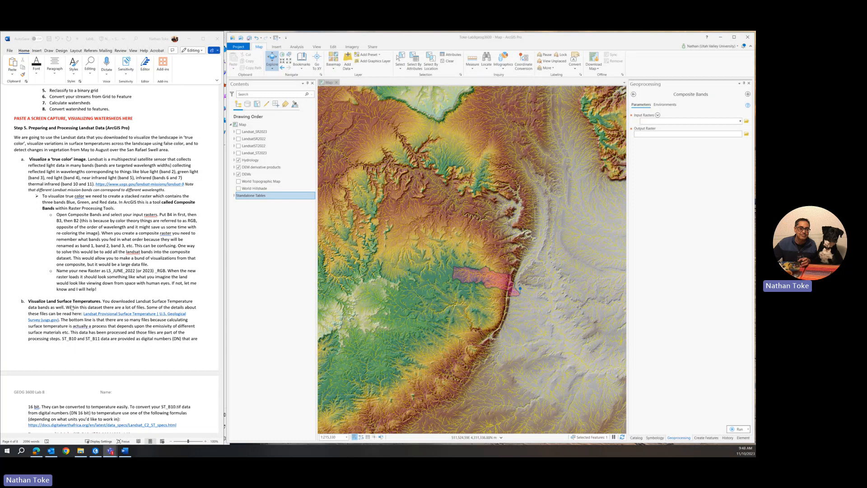
Read the lab document's Step 5 instructions on true-color composites, land surface temperature, NDVI and the precipitation context maps.
scroll(56, 286, down, 14)
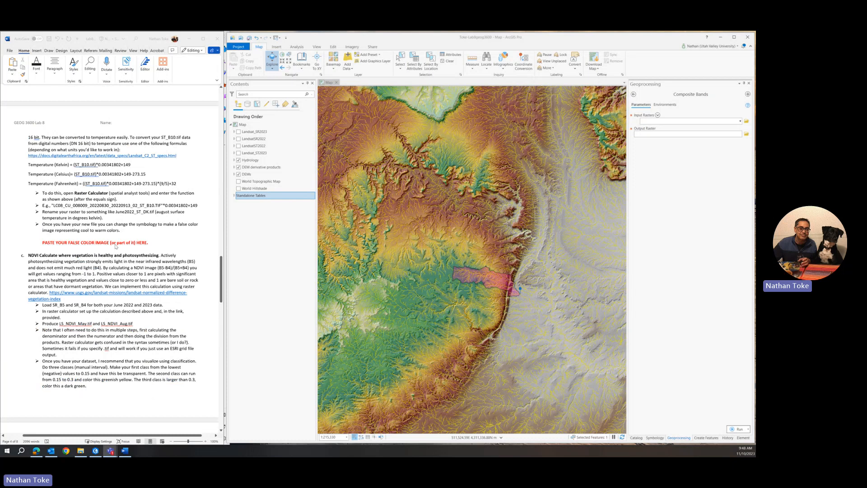
scroll(115, 247, up, 15)
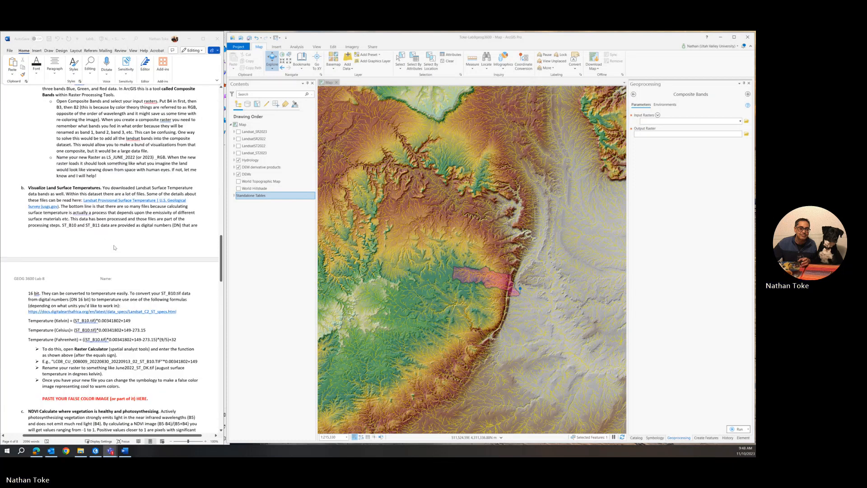
scroll(58, 203, down, 15)
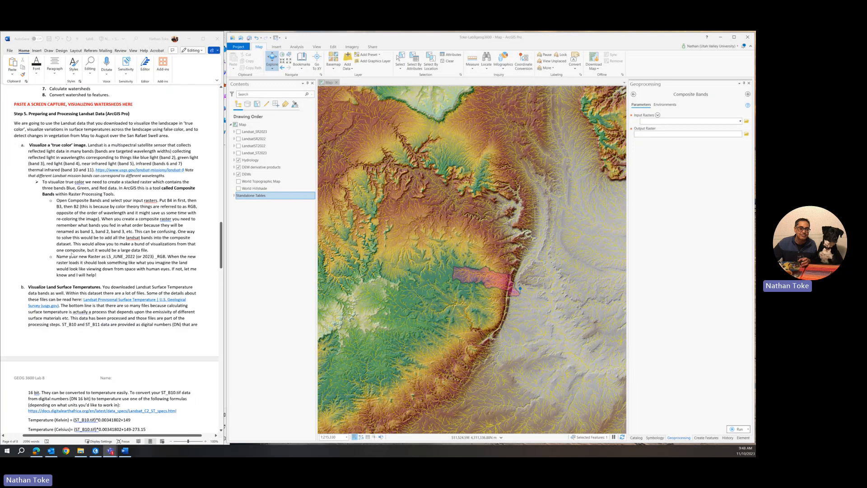
scroll(72, 255, down, 2)
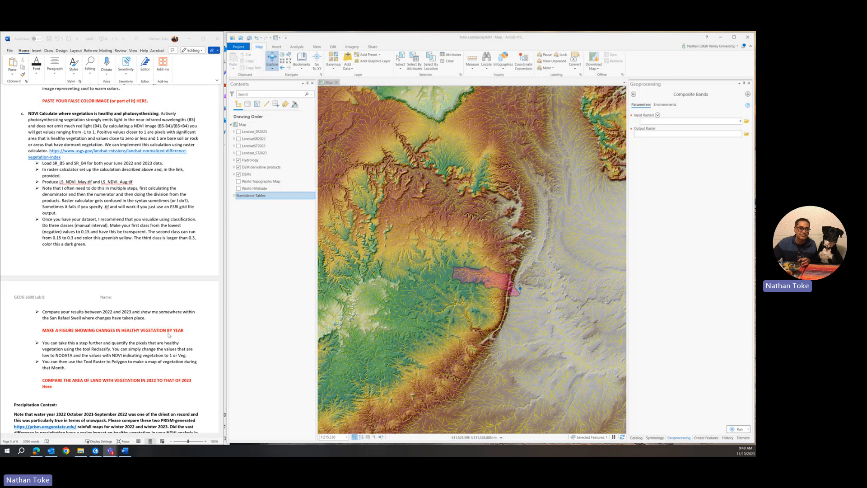
scroll(168, 335, down, 15)
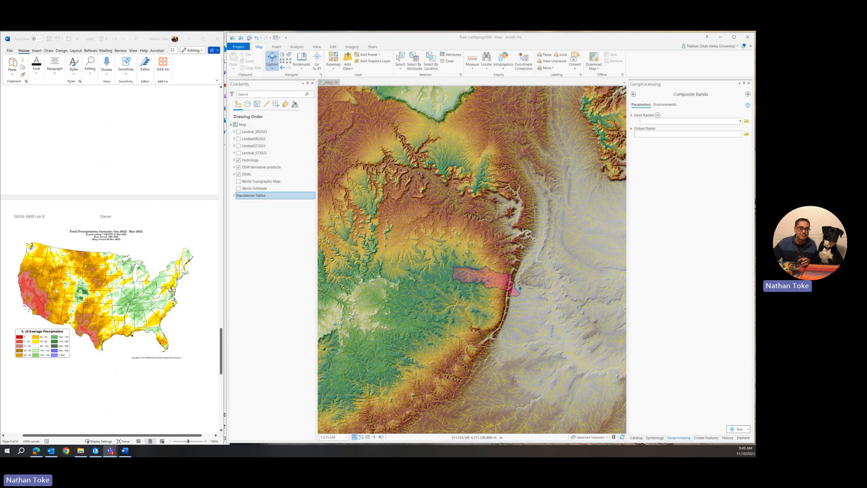
scroll(53, 295, down, 10)
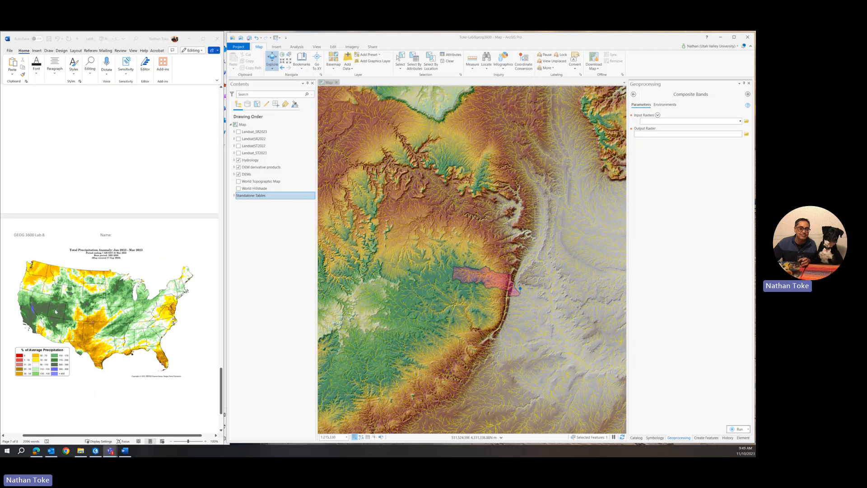
scroll(56, 318, up, 10)
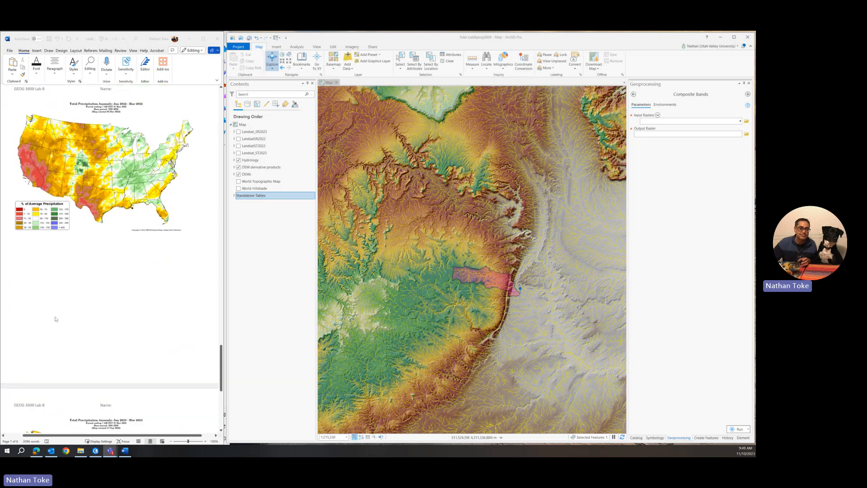
scroll(56, 319, up, 15)
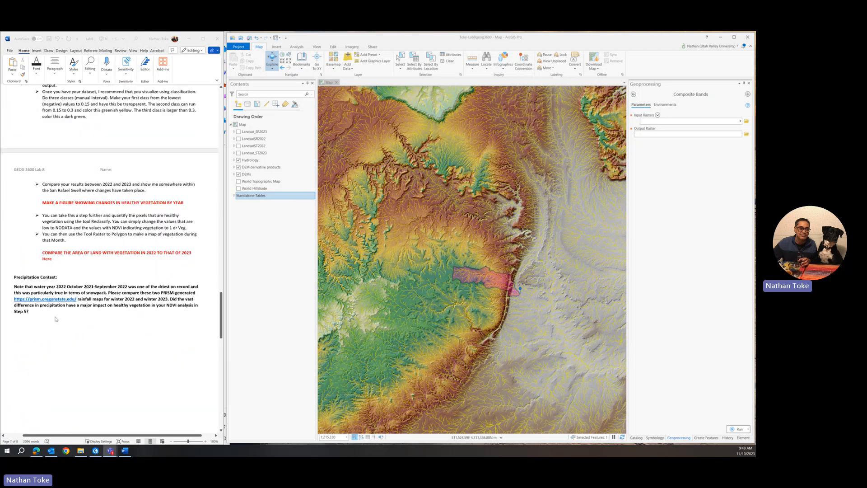
scroll(56, 314, up, 12)
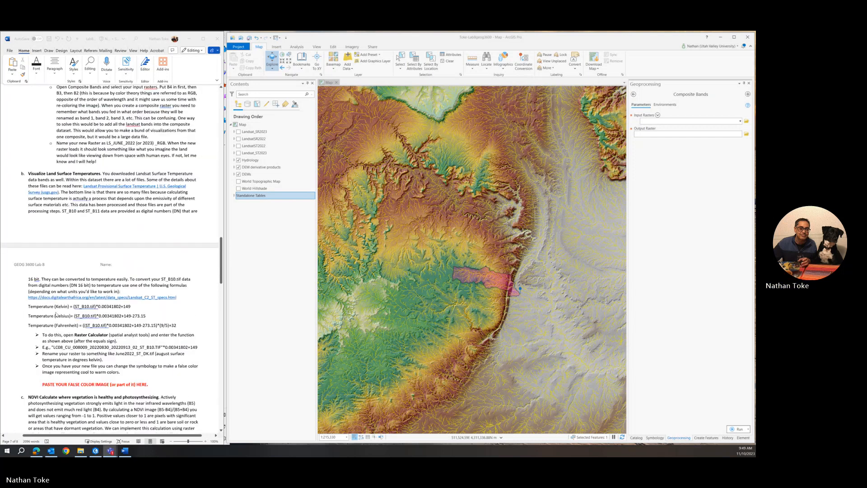
scroll(56, 315, up, 4)
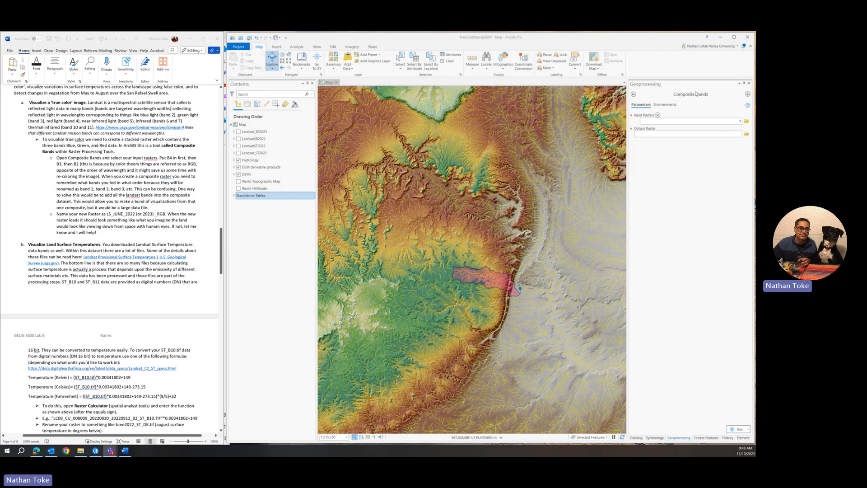
Add the SR_B4, SR_B3 and SR_B2 rasters, in that order, from the Landsat_June2022 Reflect folder as Composite Bands inputs.
click(740, 122)
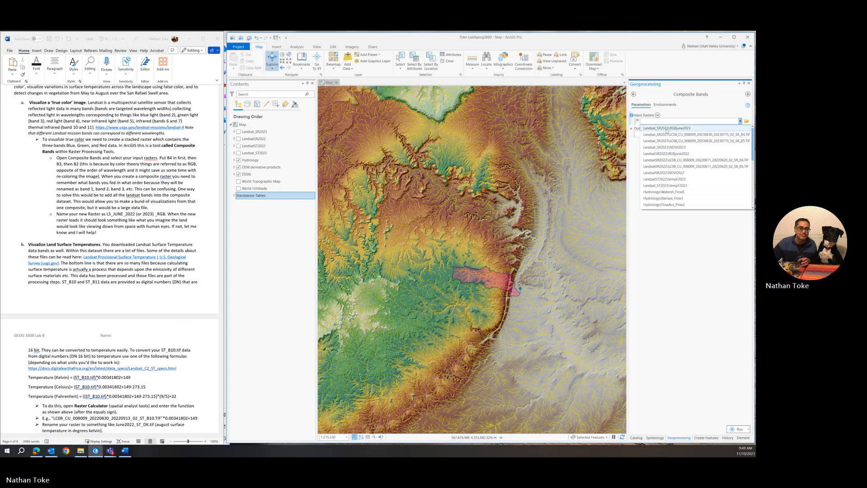
click(747, 123)
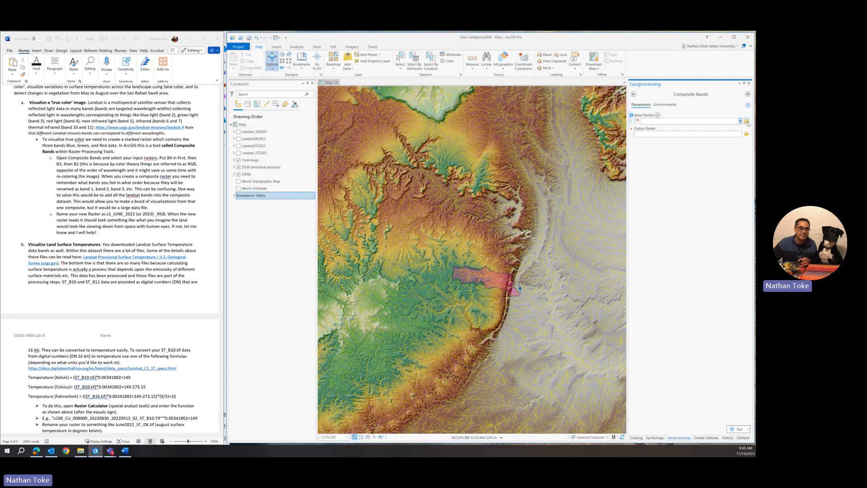
click(747, 123)
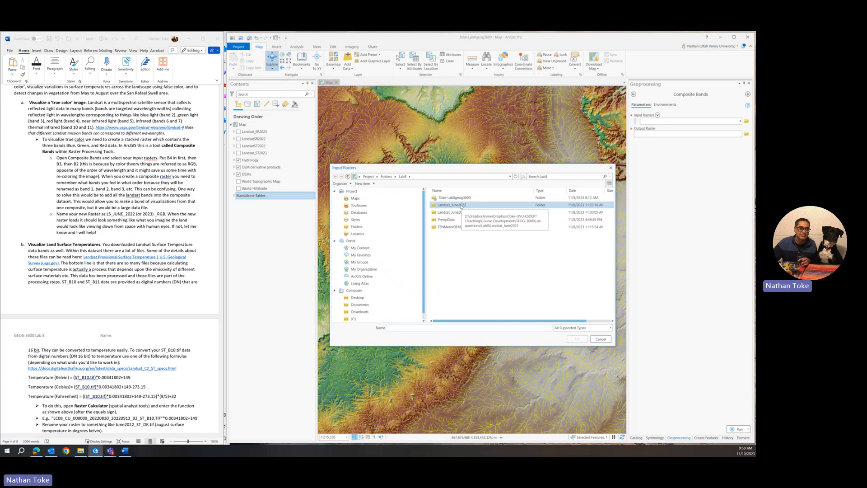
double_click(462, 206)
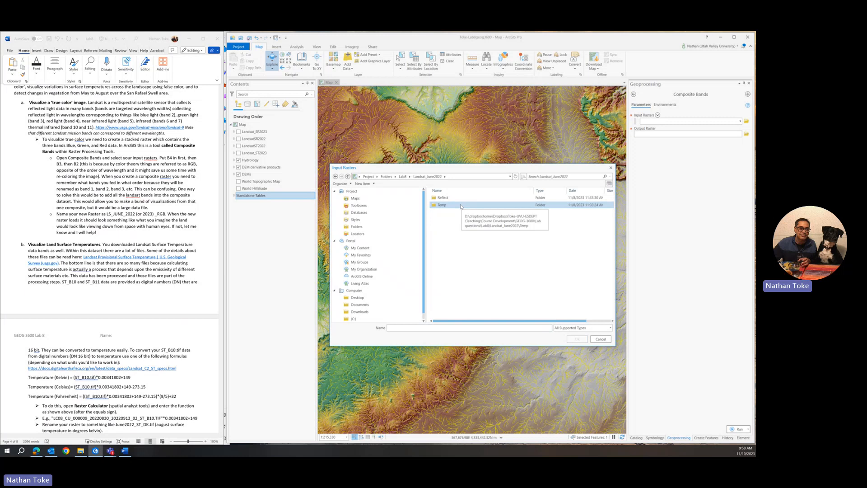
double_click(450, 199)
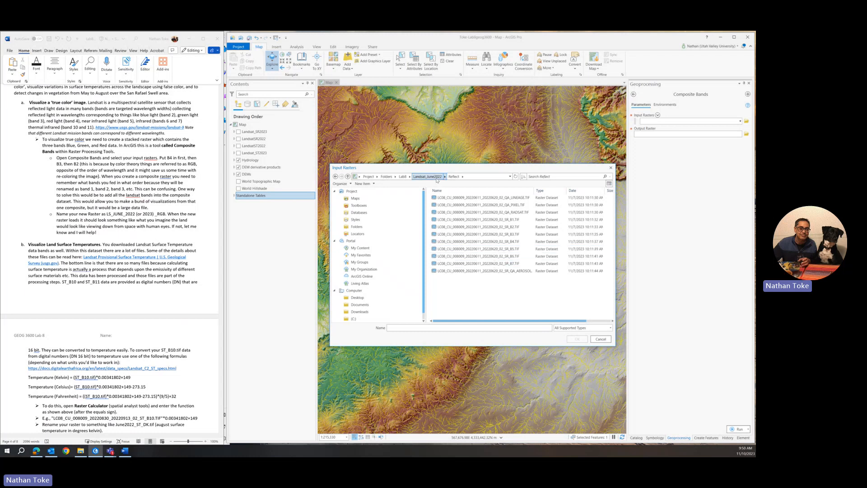
click(508, 243)
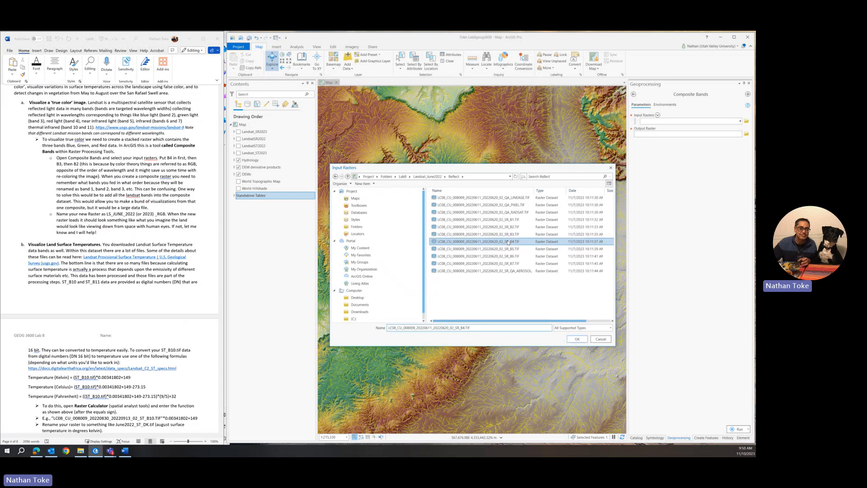
ctrl+click(507, 236)
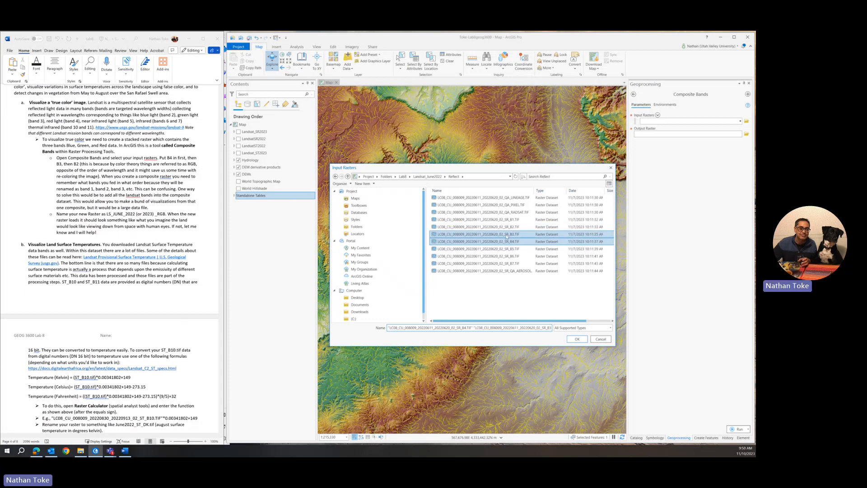
ctrl+click(506, 228)
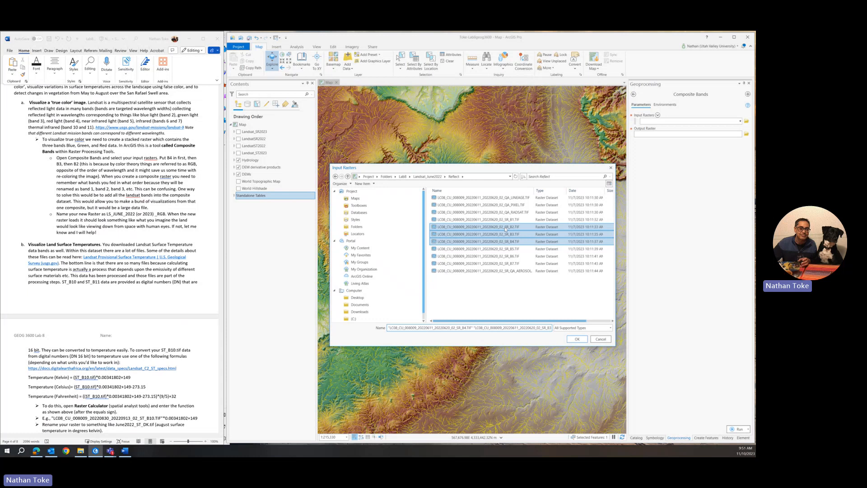
click(578, 339)
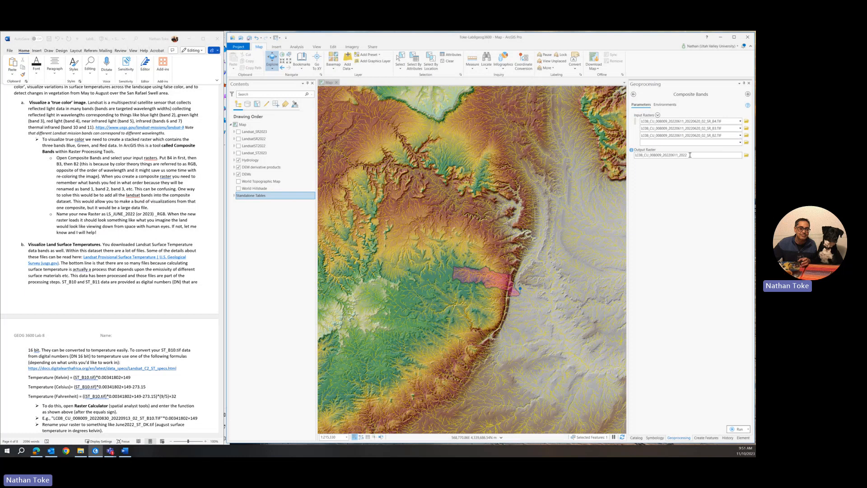
Name the output raster RGB22 in the project geodatabase and run Composite Bands.
click(739, 155)
drag(739, 154, 755, 169)
click(720, 155)
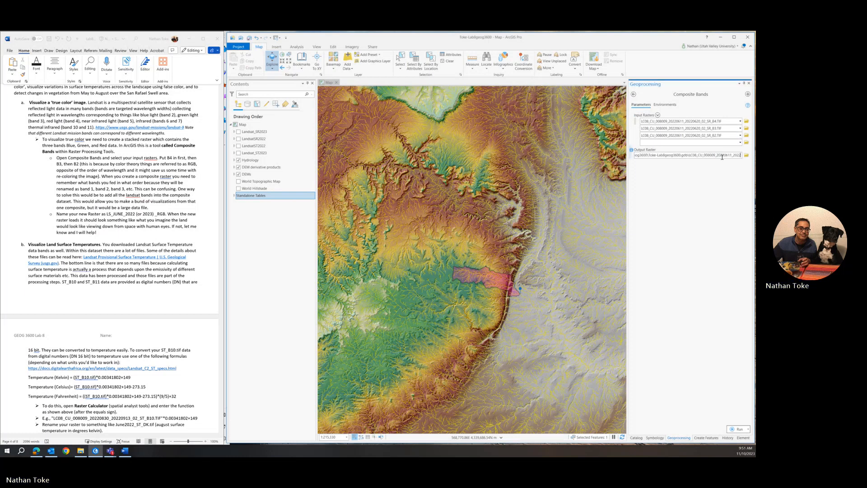
drag(690, 155, 753, 155)
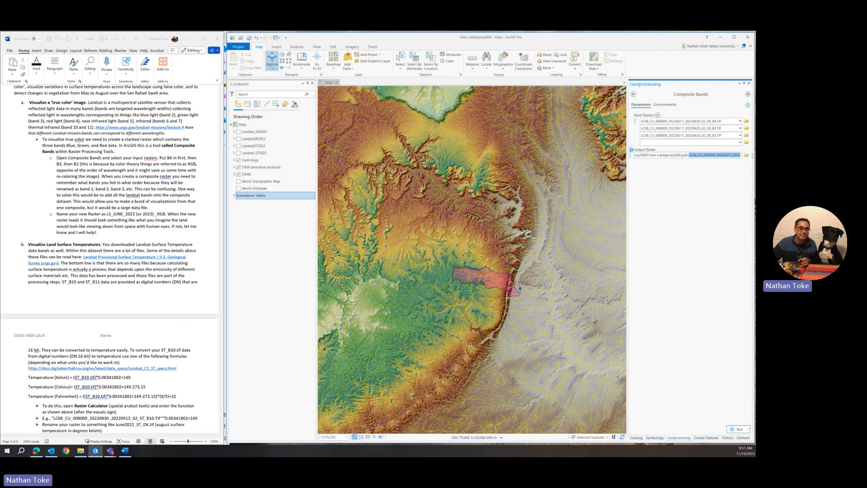
text(RGB2-22)
key(BackSpace)
key(BackSpace)
key(BackSpace)
key(BackSpace)
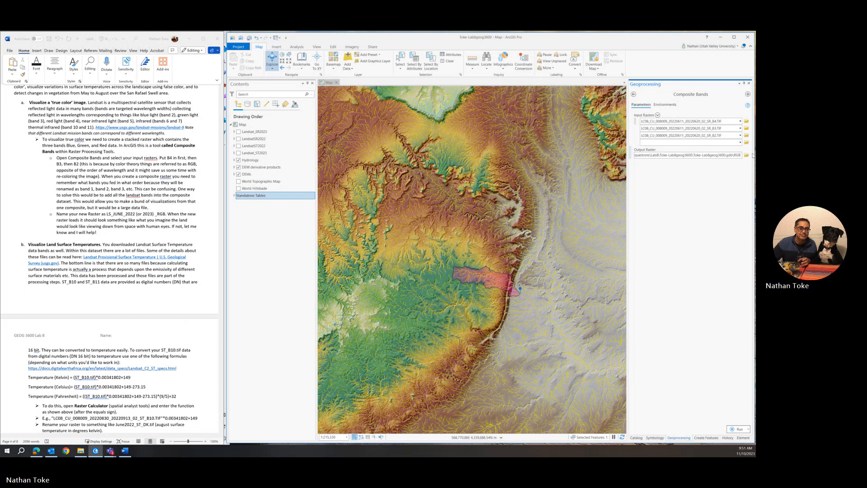
text(22)
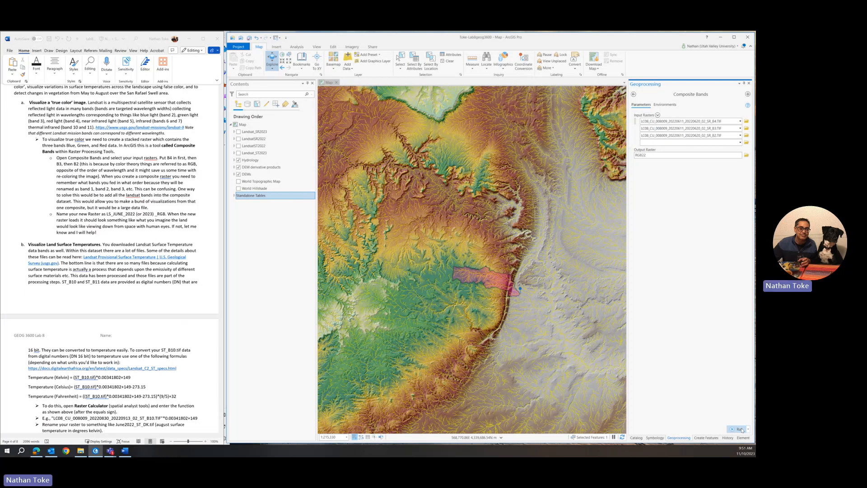
click(739, 429)
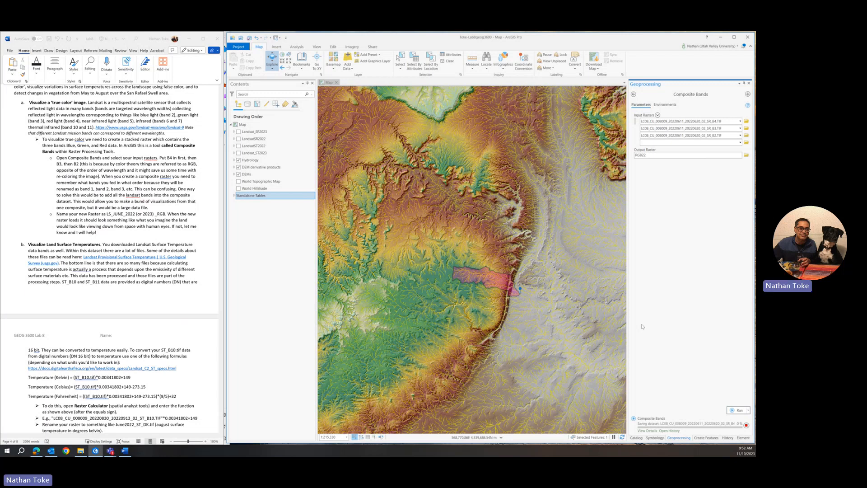
Expand the Landsat_SR2023 and LandsatSR2022 group layers and collapse the legends of the layers inside them.
click(234, 132)
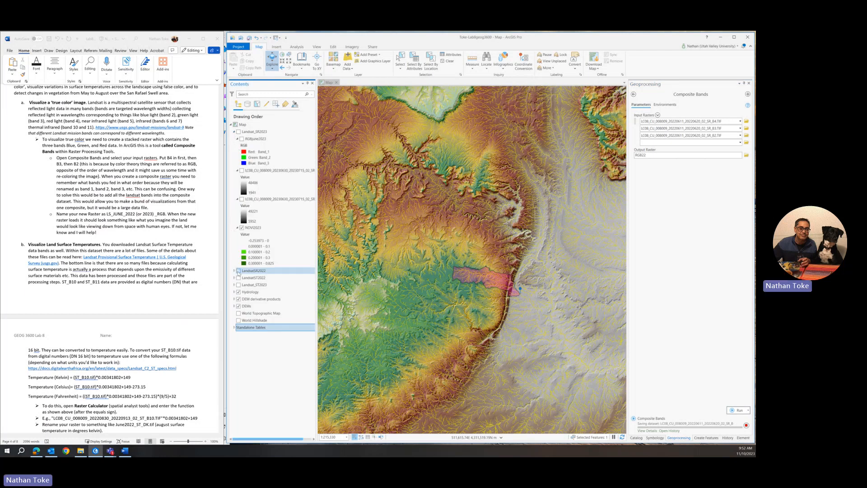
click(234, 270)
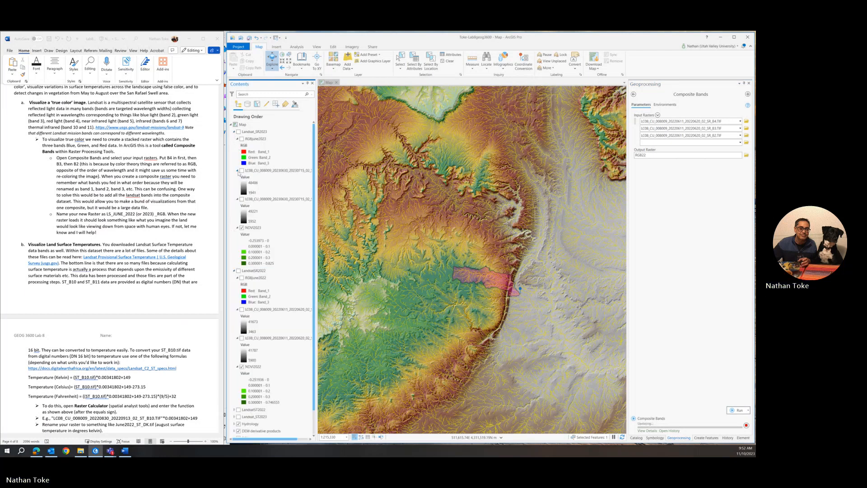
click(237, 170)
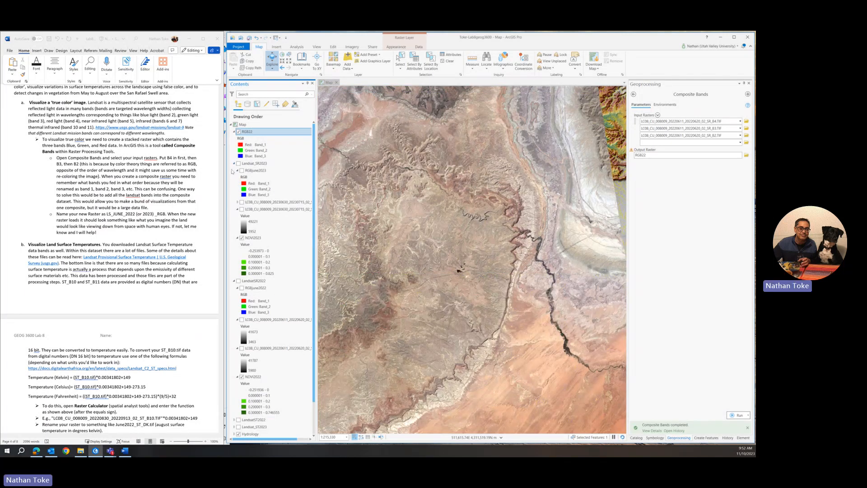
click(237, 171)
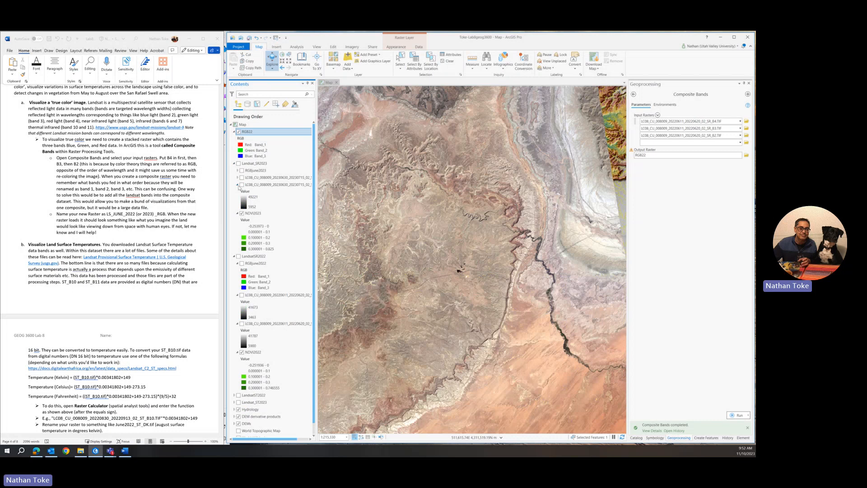
click(238, 184)
click(237, 192)
click(237, 206)
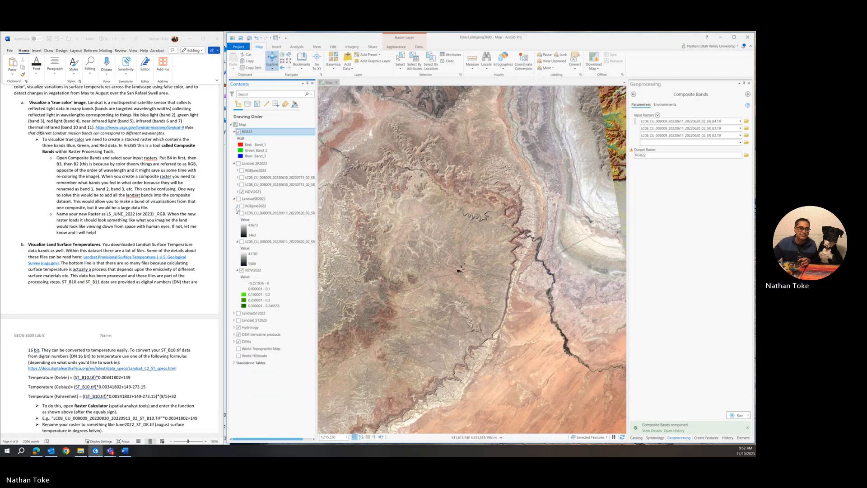
click(237, 213)
click(238, 220)
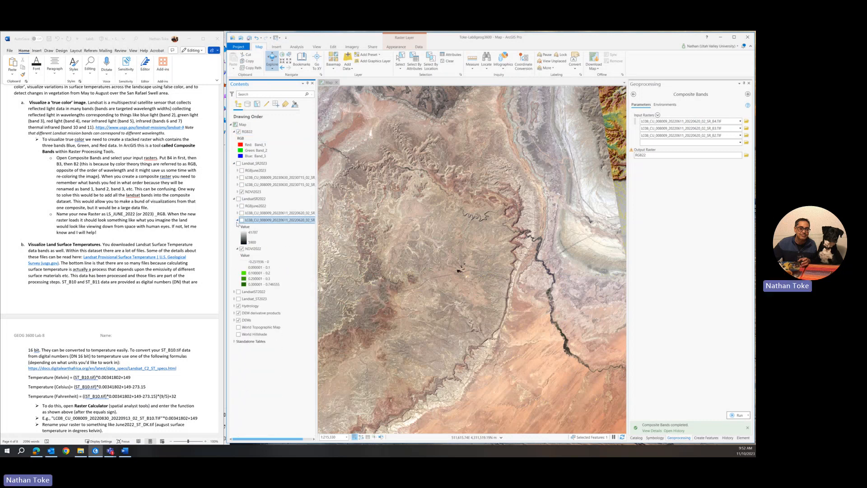
click(237, 220)
click(237, 227)
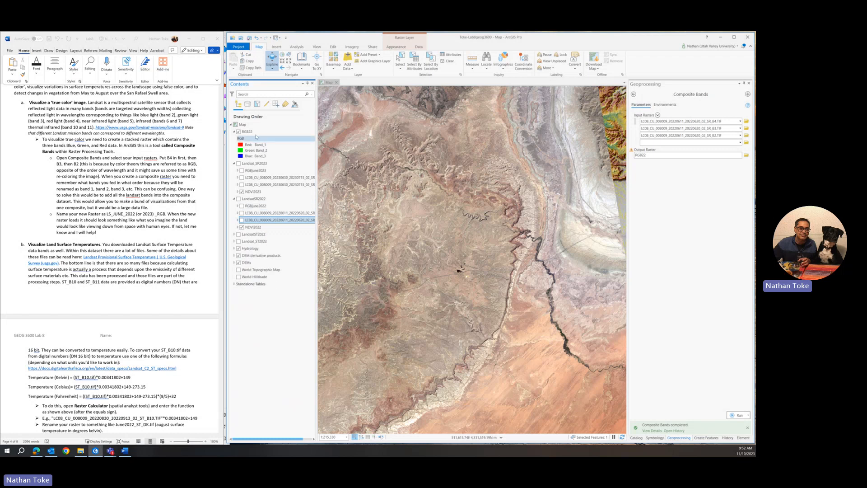
Assign Band_3 to the red channel and Band_1 to the blue channel in RGB22's symbology.
scroll(485, 218, down, 3)
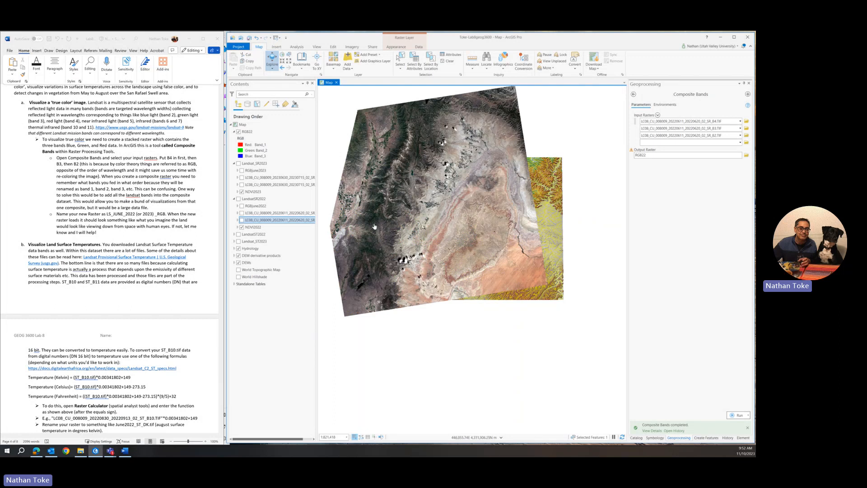
scroll(390, 185, up, 5)
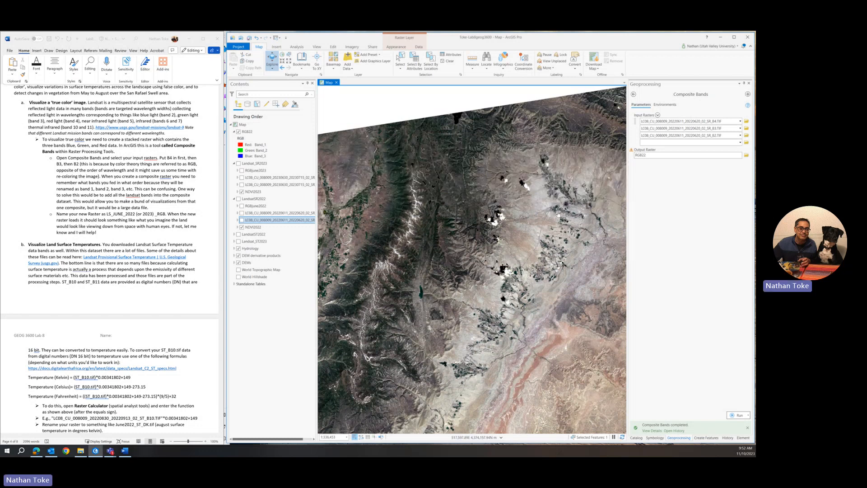
drag(554, 212, 444, 166)
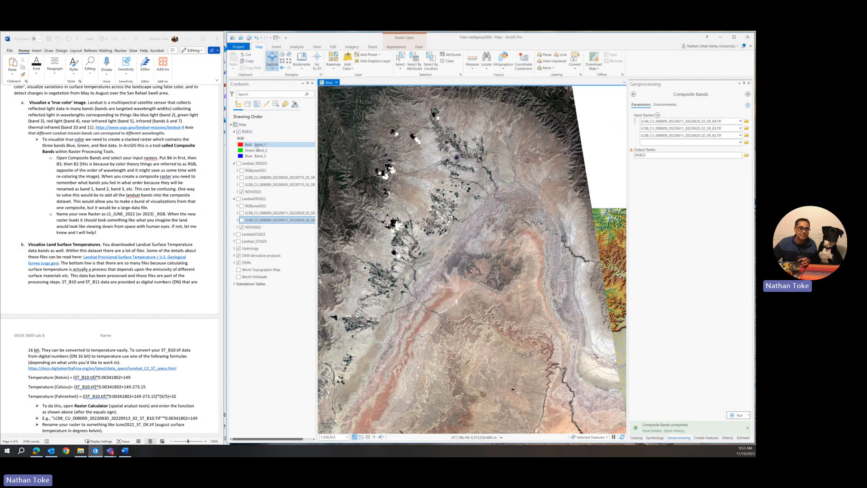
right_click(249, 131)
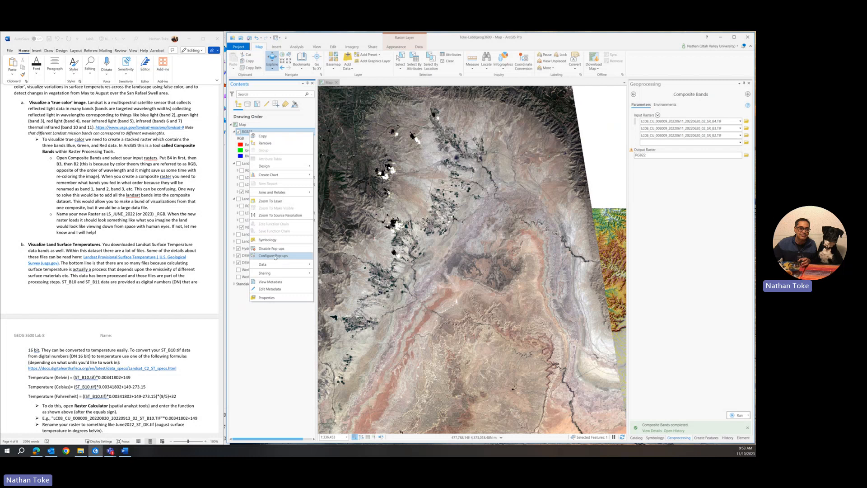
click(270, 240)
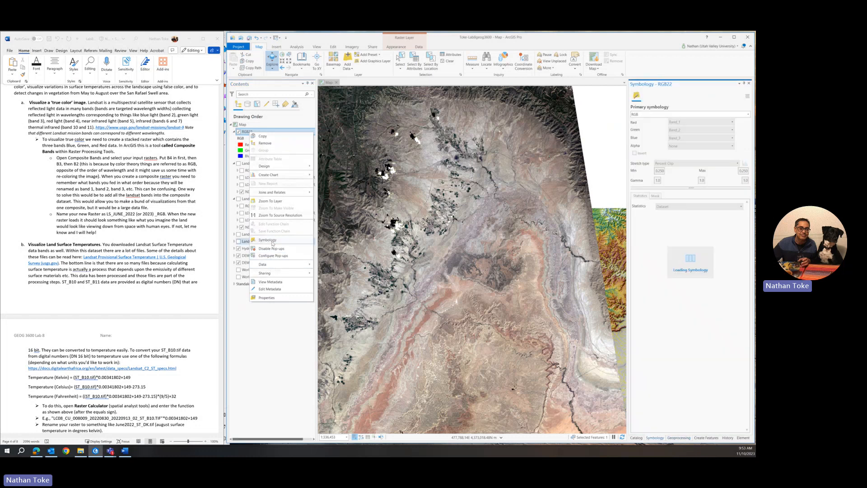
click(730, 123)
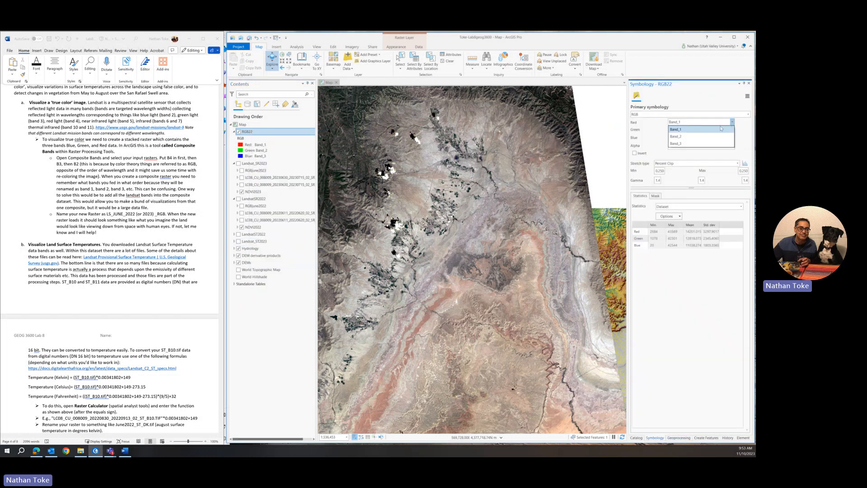
click(683, 143)
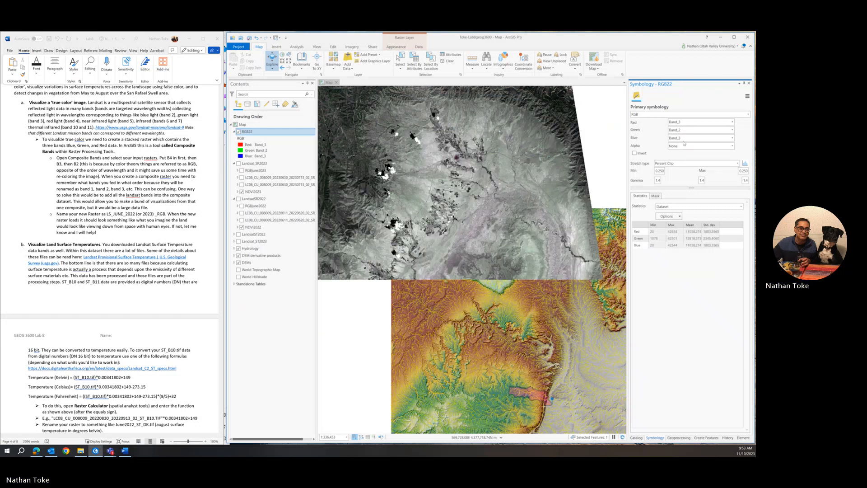
click(732, 138)
click(713, 147)
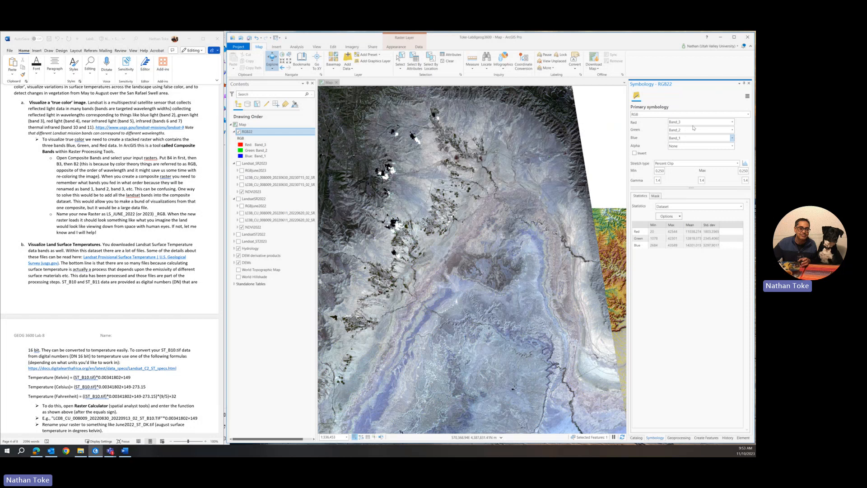
Restore RGB22's symbology to Band_1 for red and Band_3 for blue.
click(732, 122)
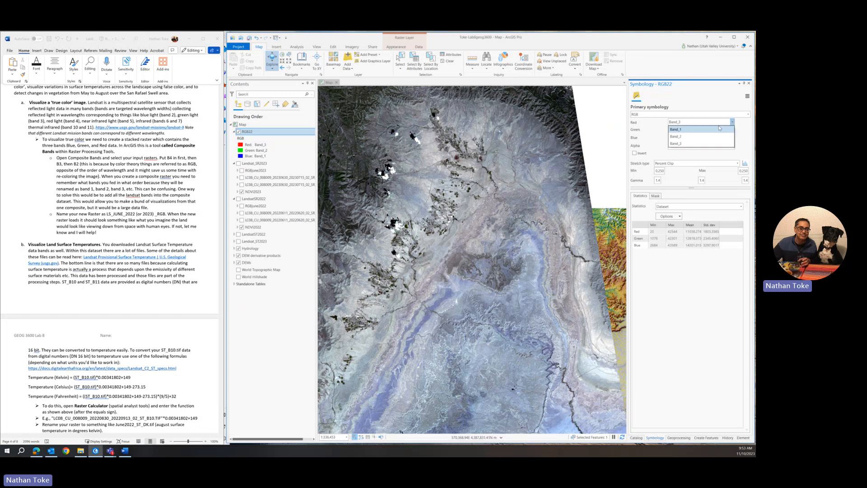
click(721, 130)
click(723, 138)
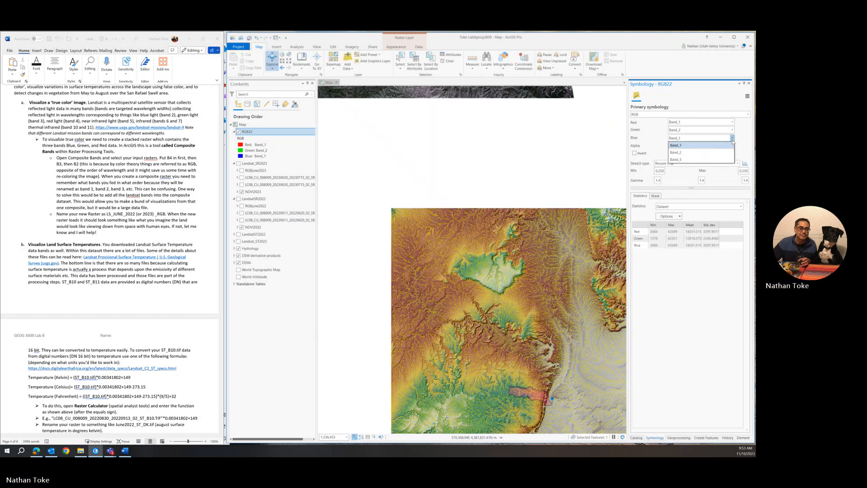
click(721, 160)
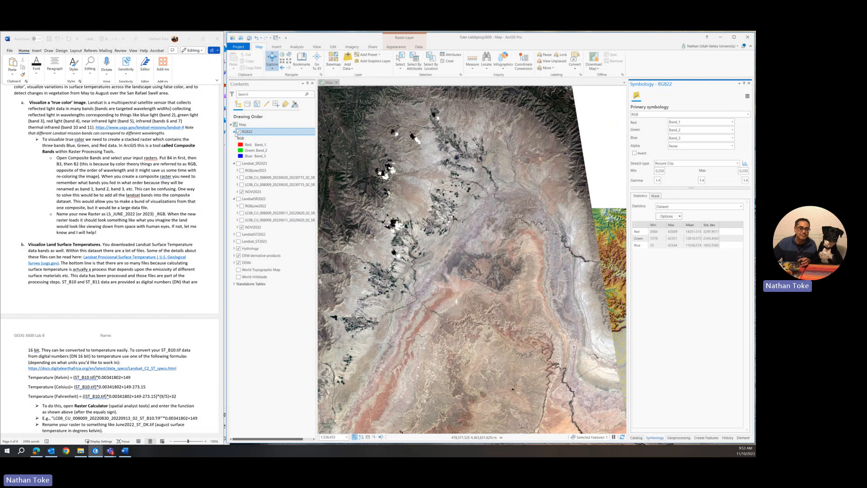
Collapse and hide RGB22, hide the NDVI layers, and show RGBJune2023 and RGBJune2022 along with their group layers.
click(234, 131)
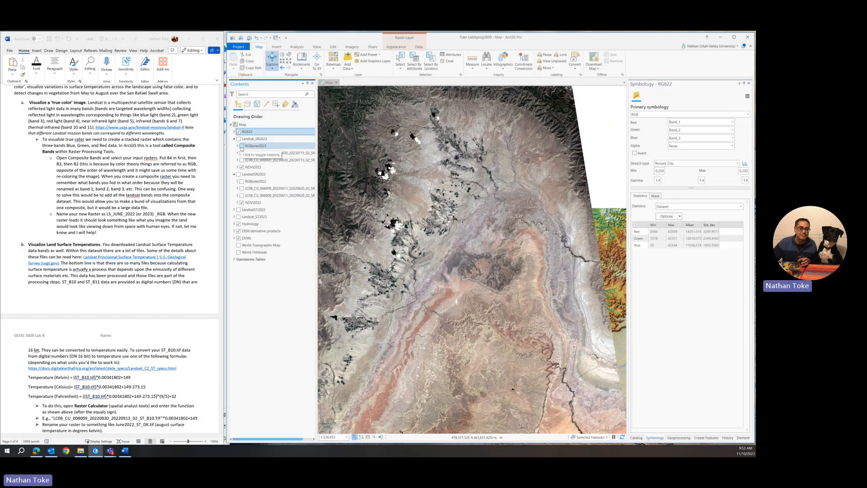
click(238, 131)
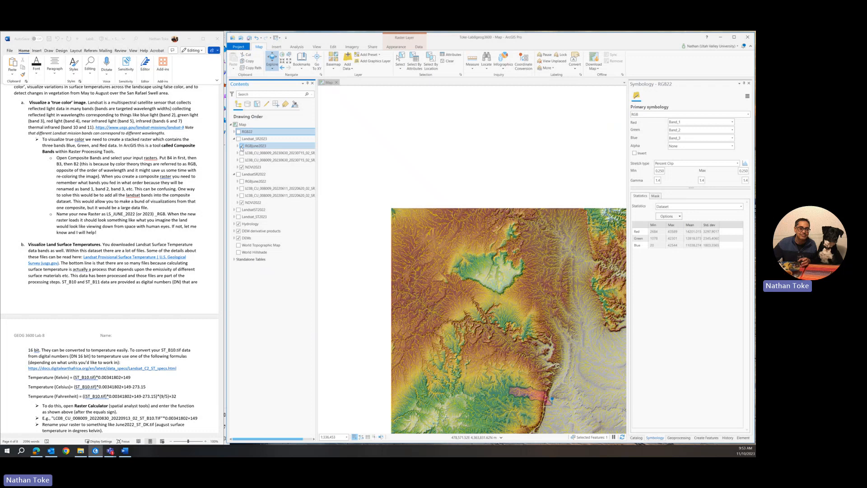
click(239, 139)
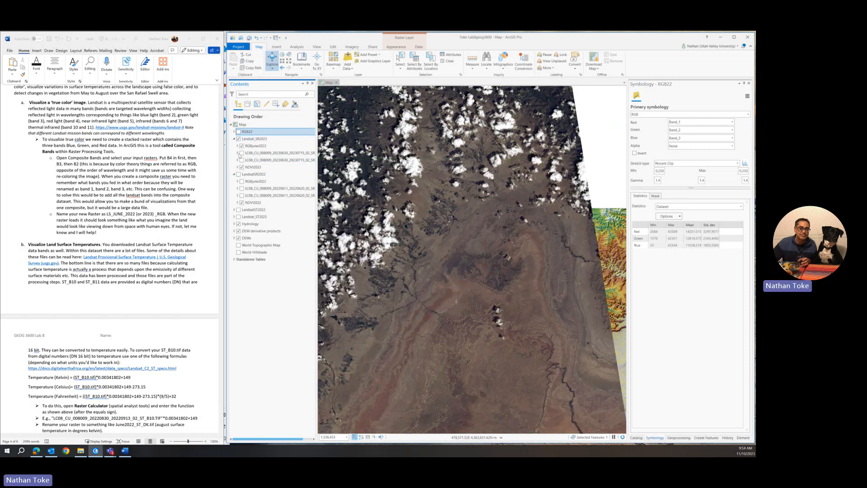
click(242, 167)
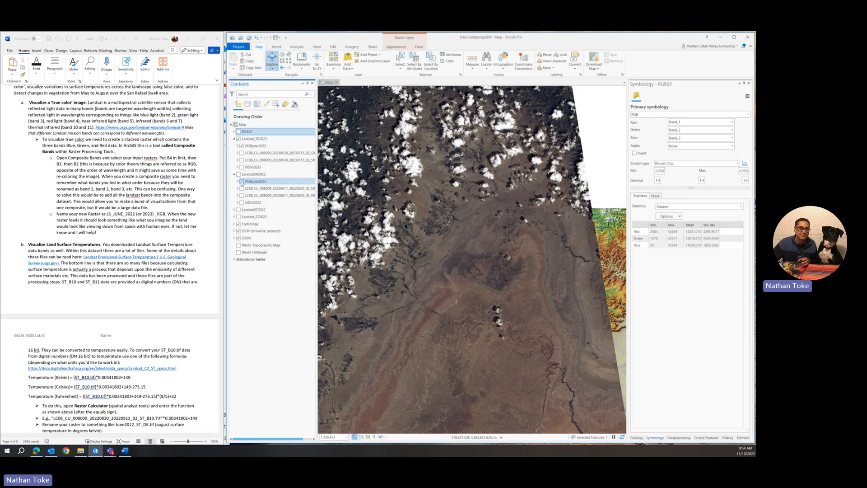
click(242, 181)
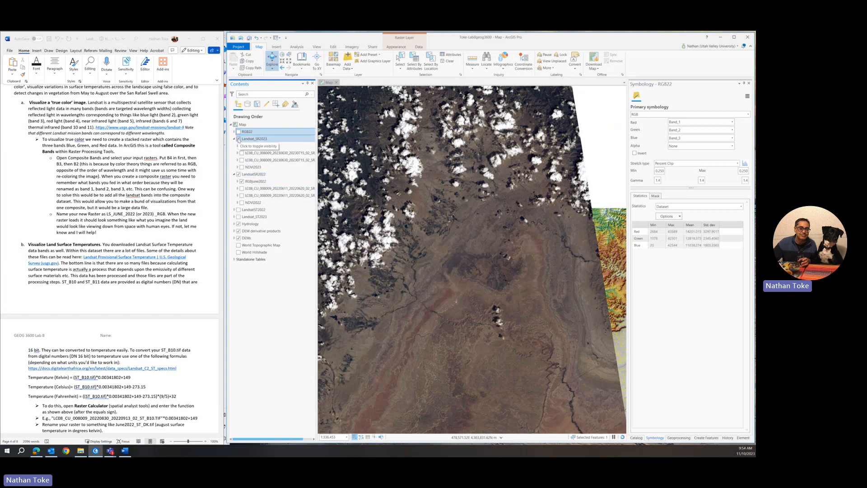
Hide the Hydrology, DEM derivative products and DEMs group layers so only the Landsat composites are drawn.
click(238, 224)
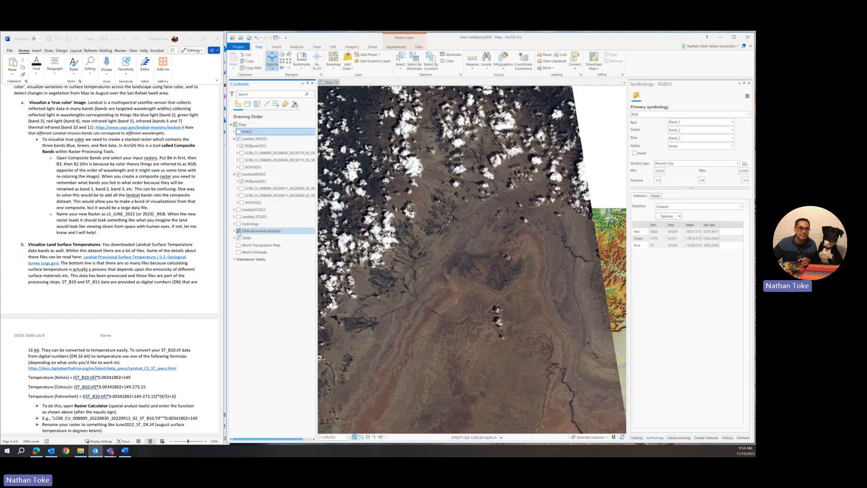
click(238, 231)
click(238, 239)
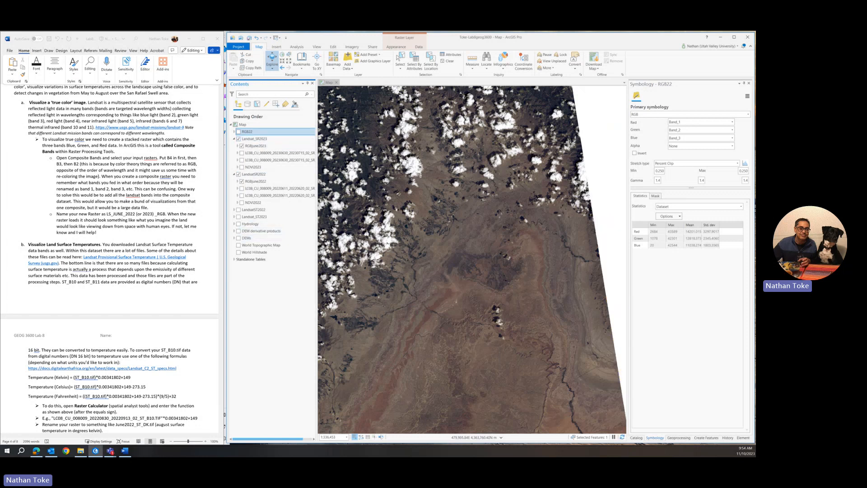
drag(482, 257, 506, 228)
scroll(505, 228, down, 3)
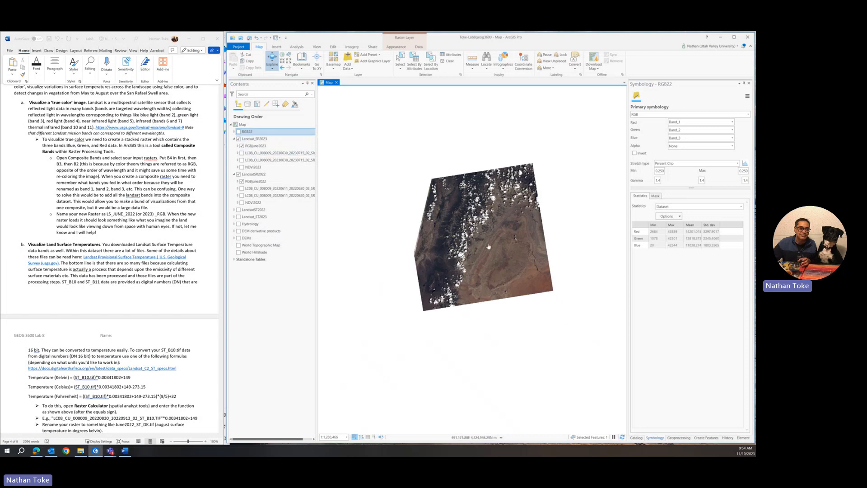
scroll(460, 220, up, 3)
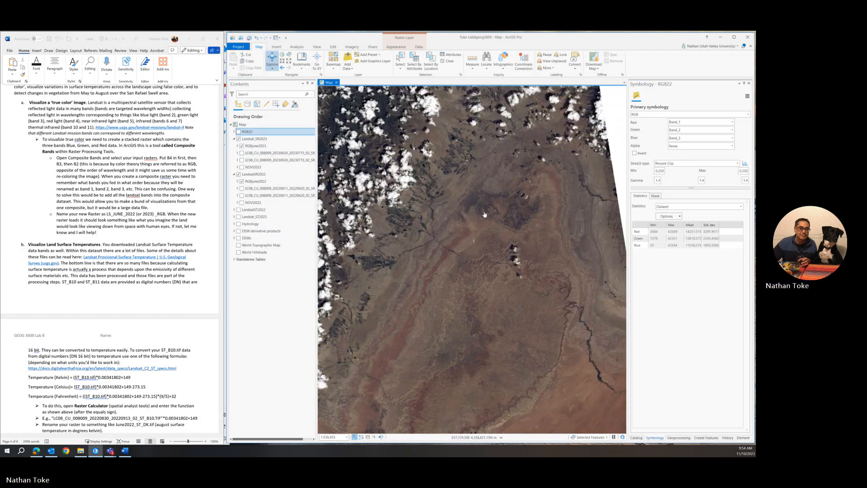
Toggle the Landsat_SR2023 group's visibility repeatedly to compare the June 2023 and June 2022 true-color composites.
click(244, 139)
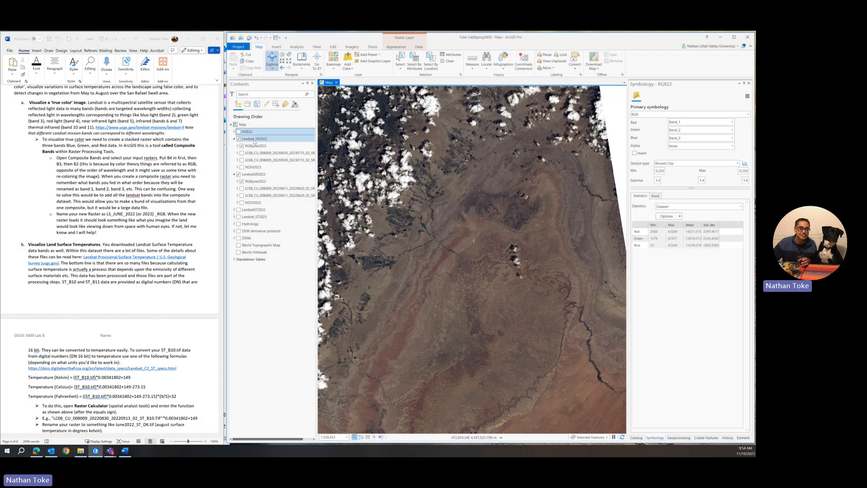
click(239, 140)
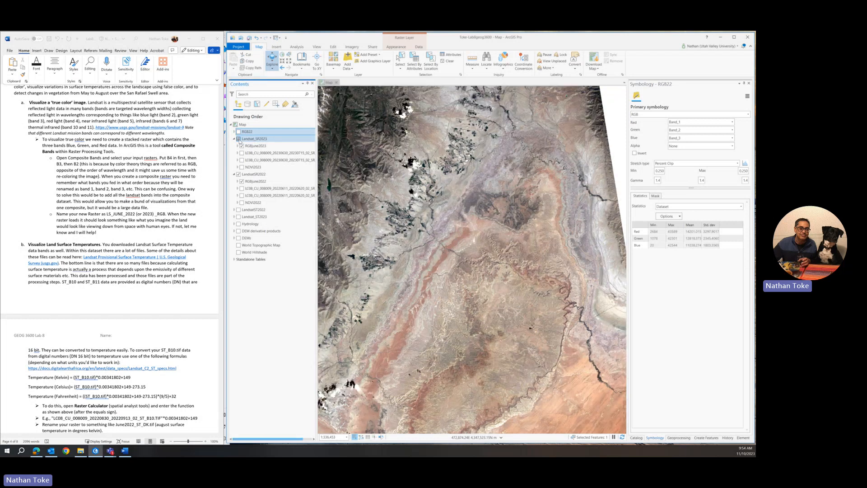
click(239, 139)
click(238, 139)
click(238, 139)
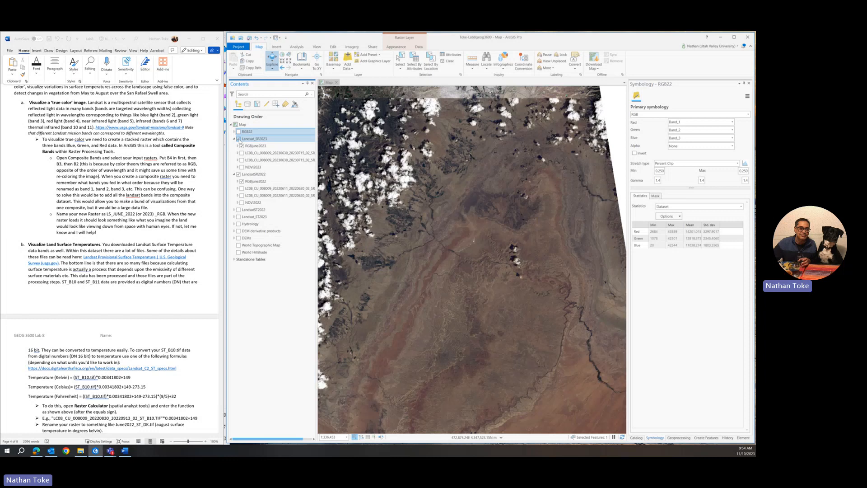
click(239, 139)
click(238, 139)
click(239, 139)
click(239, 139)
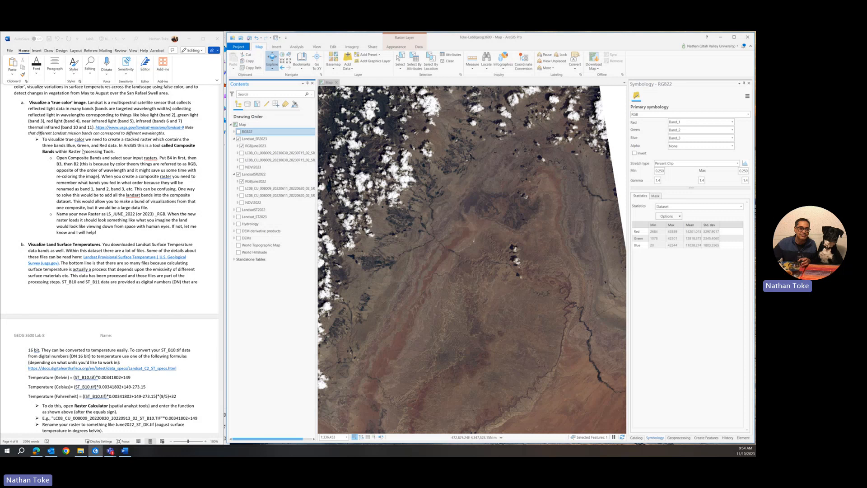
Widen the layer list, collapse the Landsat_SR2023 and LandsatSR2022 groups, and expand LandsatST2022 and Landsat_ST2023.
scroll(46, 164, down, 3)
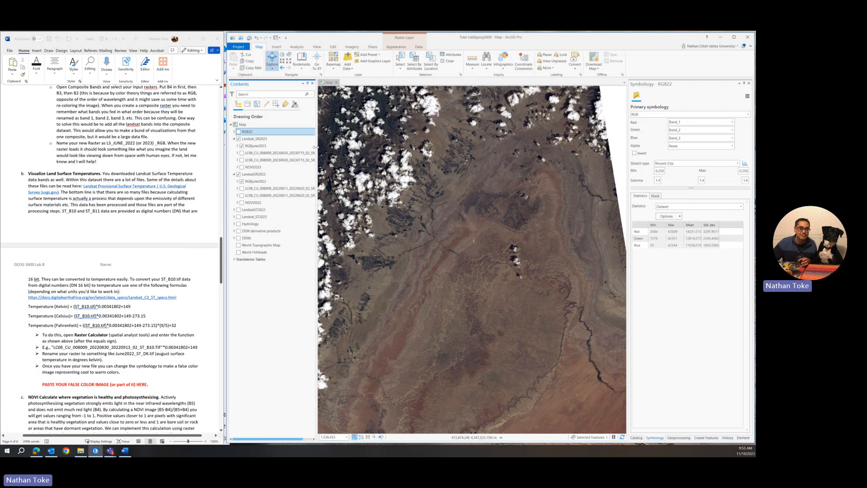
drag(316, 147, 362, 149)
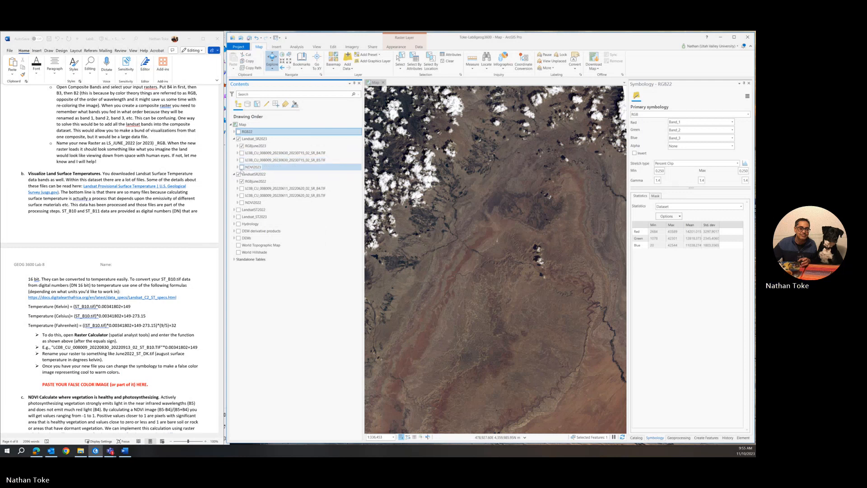
click(235, 139)
click(234, 146)
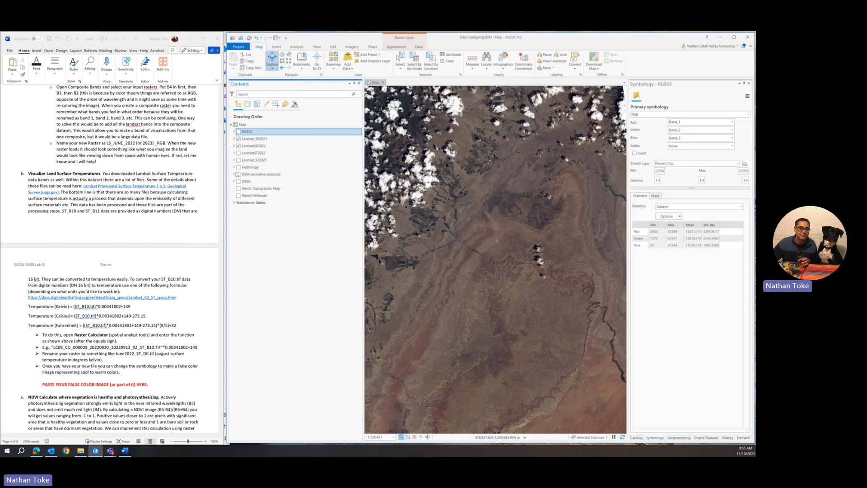
click(234, 153)
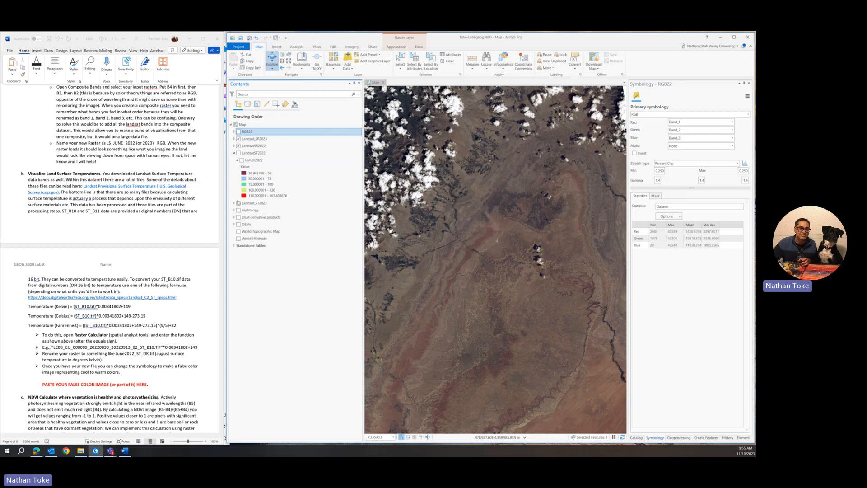
click(234, 203)
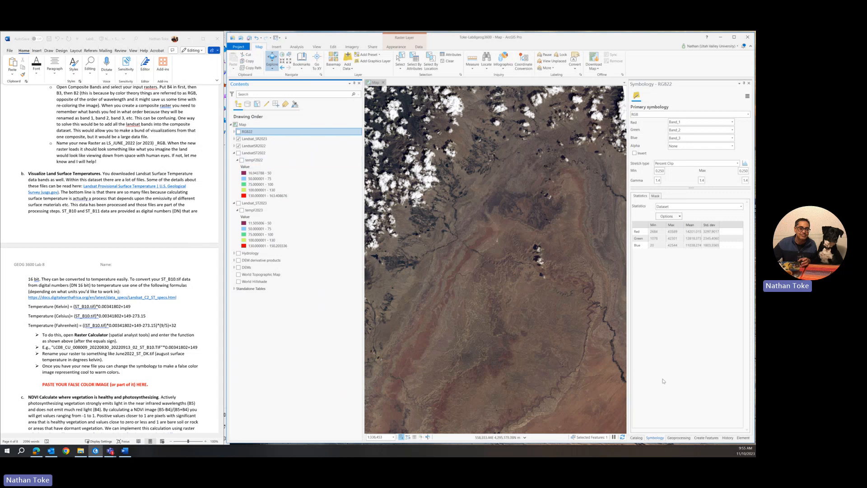
Expand the Temp folder of Landsat_June2022 and the temperature folder of Landsat_June2023 in the project catalog.
click(636, 438)
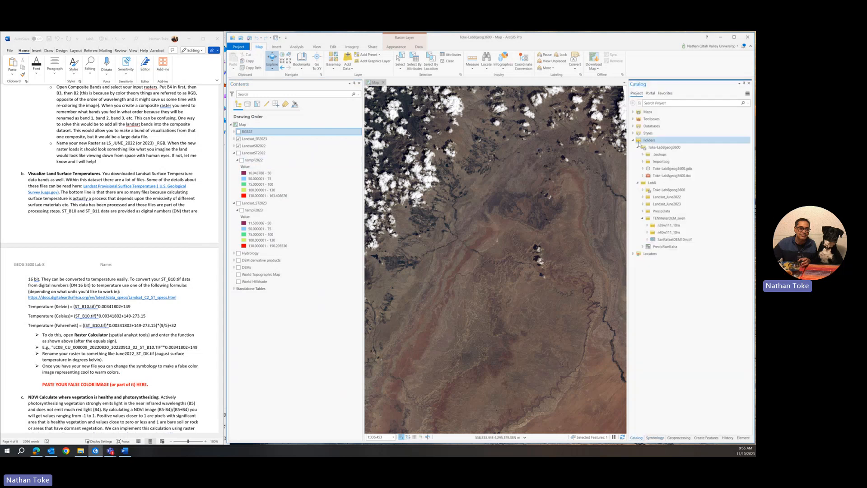
click(643, 204)
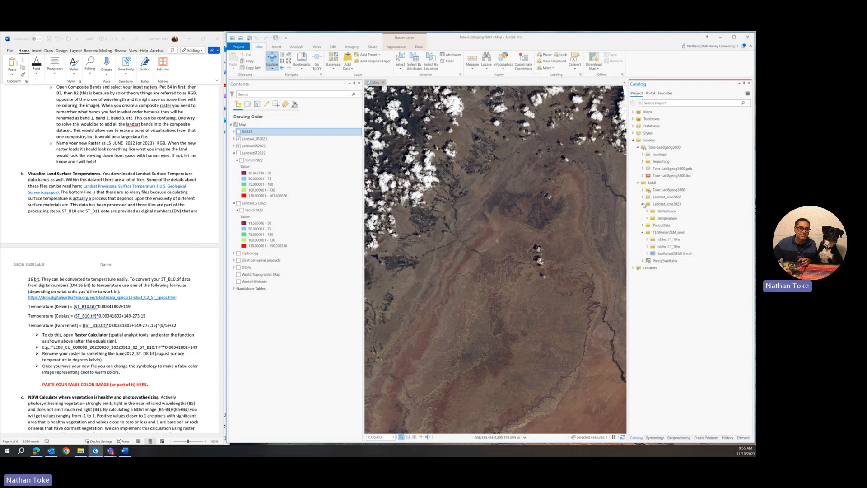
click(643, 198)
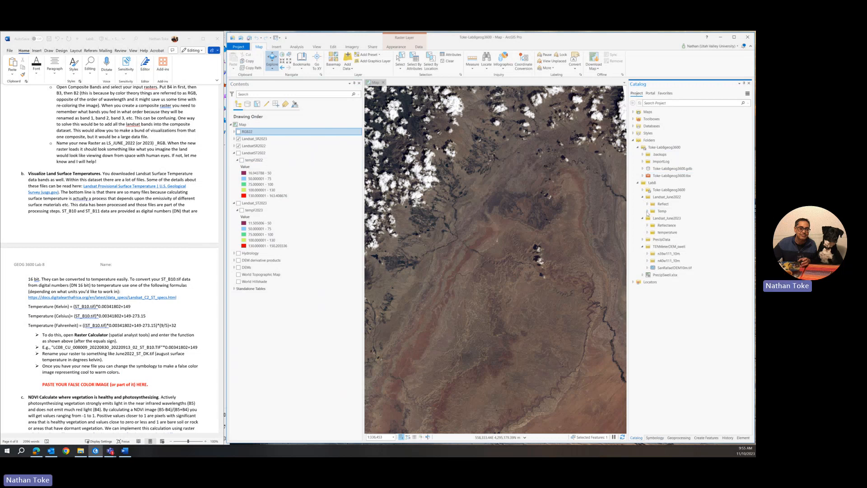
click(647, 211)
click(648, 332)
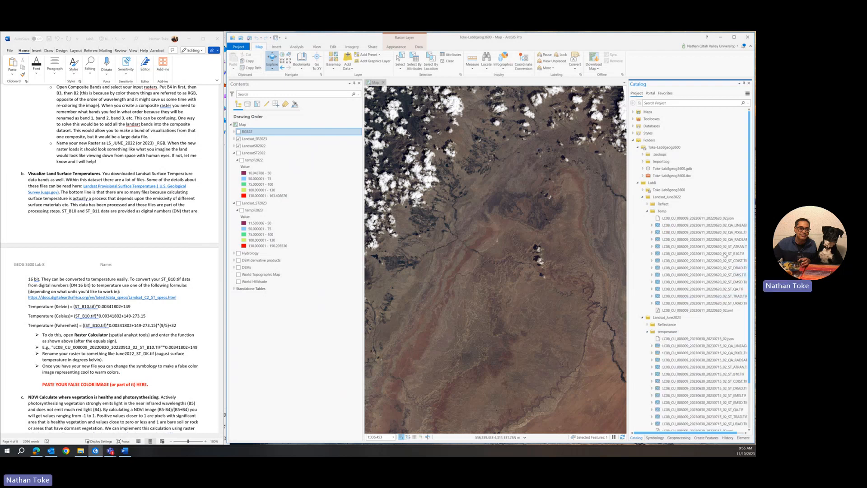
Widen the catalog and add the June 2022 ST_B10 raster from the Temp folder to the LandsatST2022 group layer.
drag(630, 384, 587, 386)
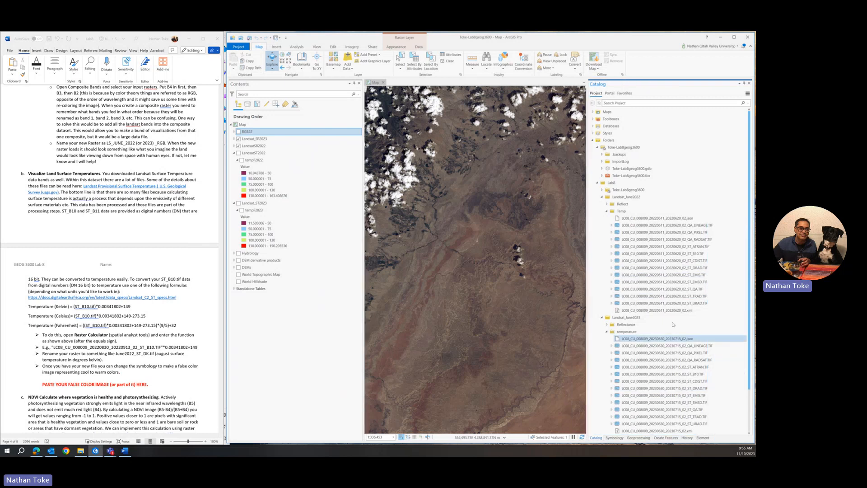
click(681, 255)
drag(681, 256, 292, 191)
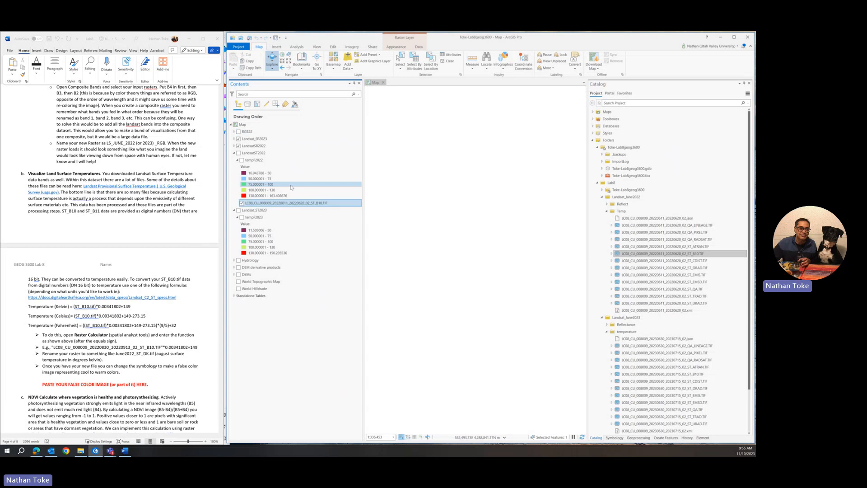
Add the June 2023 ST_B10 raster from the temperature folder to the layer list below tempF2023, and narrow the catalog.
click(674, 374)
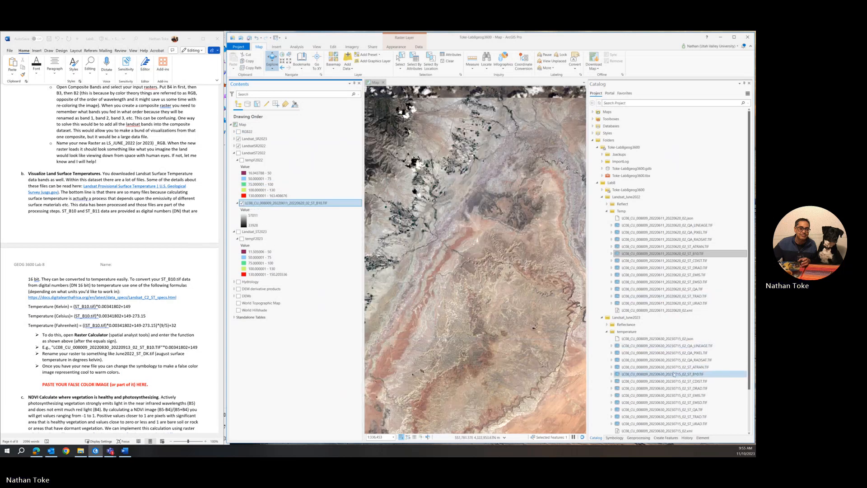
drag(674, 374, 283, 285)
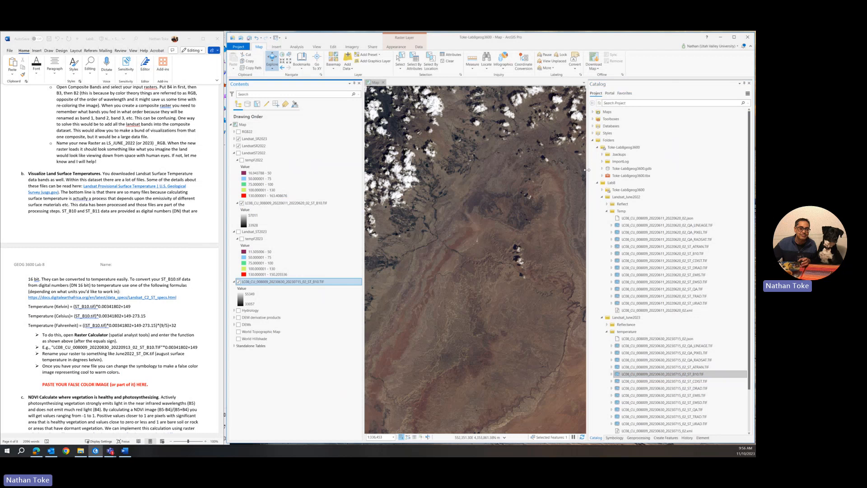
drag(588, 171, 637, 175)
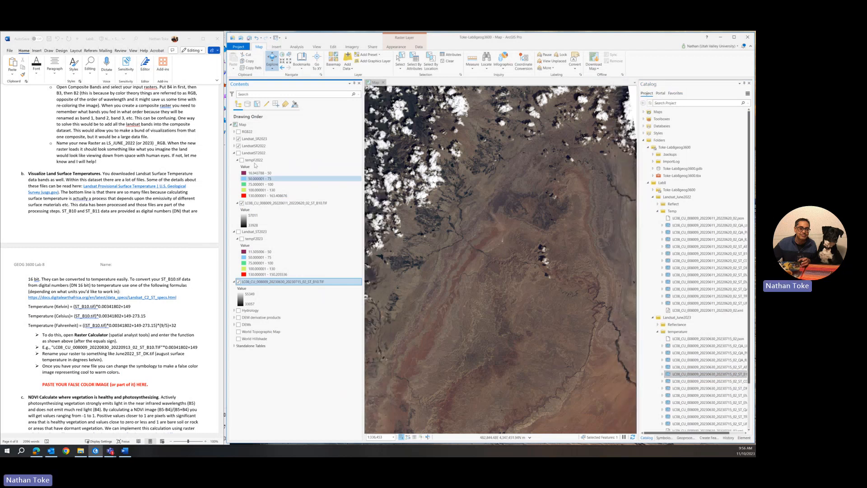
Hide the Landsat_SR2023 and LandsatSR2022 groups and make the LandsatST2022 and Landsat_ST2023 groups visible.
click(238, 139)
click(238, 139)
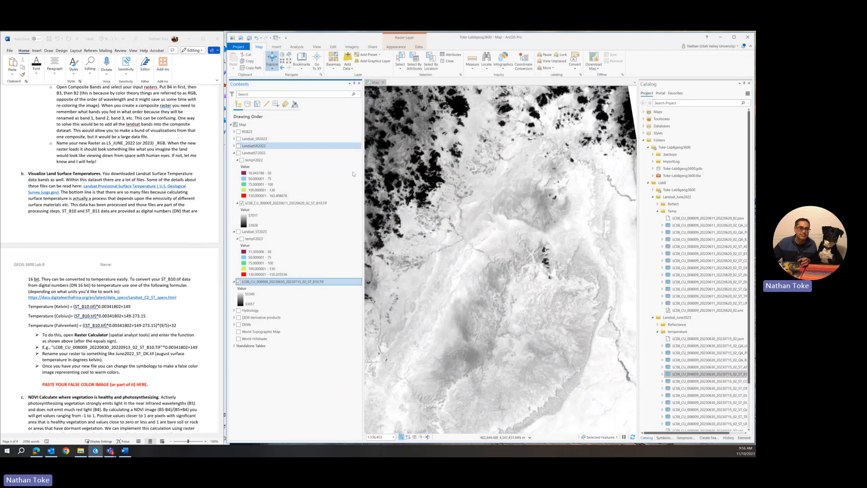
scroll(444, 236, down, 3)
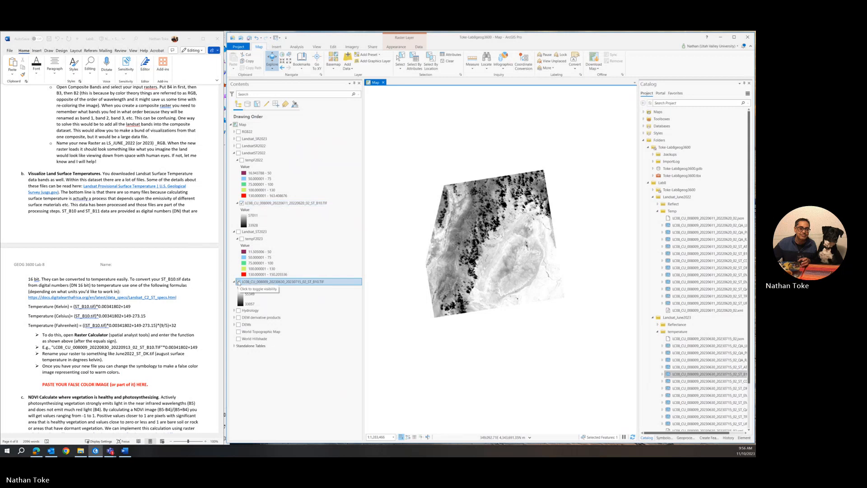
click(238, 282)
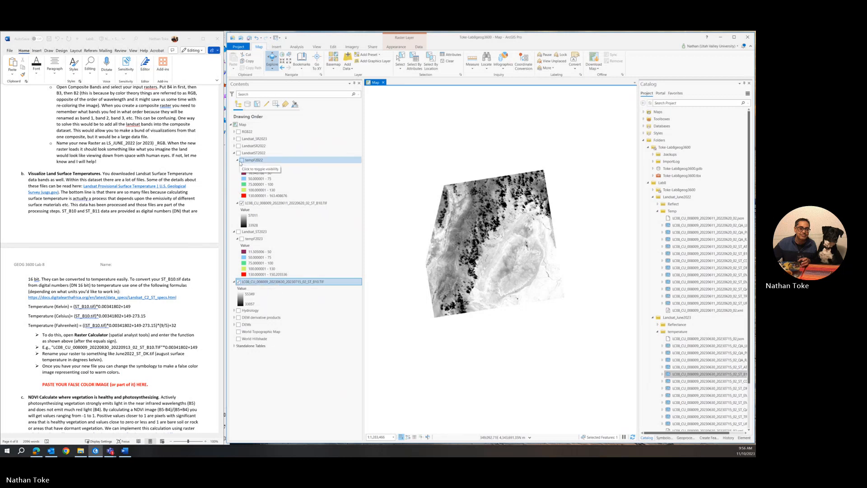
click(238, 153)
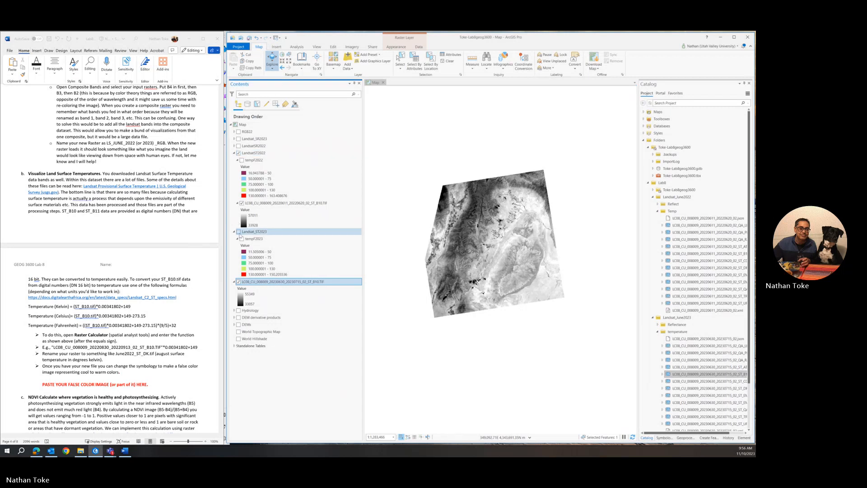
click(239, 231)
Toggle the LandsatST2022 group's visibility repeatedly to compare the June 2022 and June 2023 ST_B10 rasters.
click(239, 153)
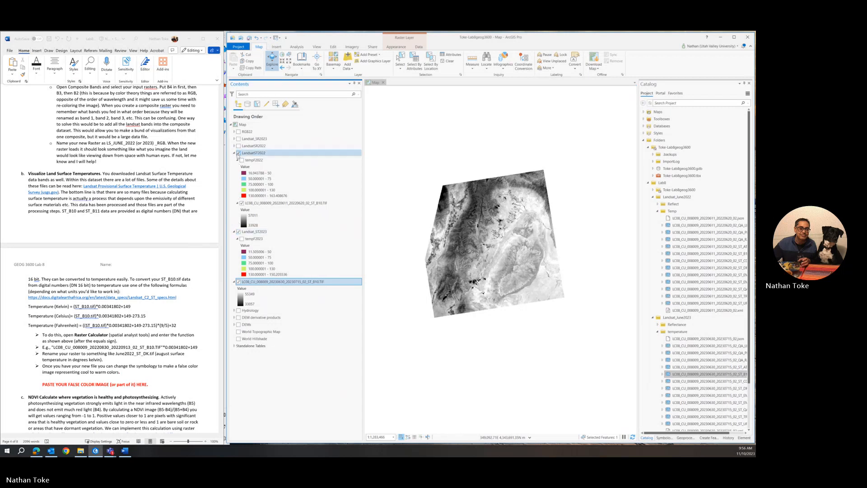
click(239, 154)
click(238, 154)
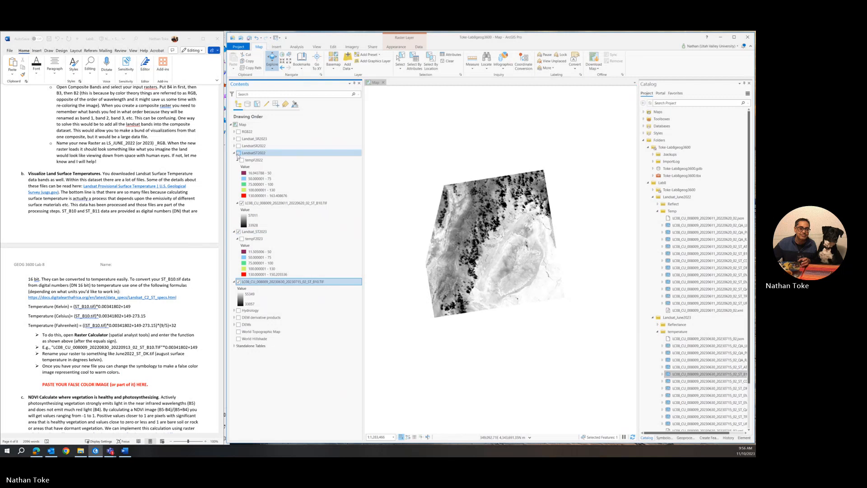
click(238, 153)
click(239, 154)
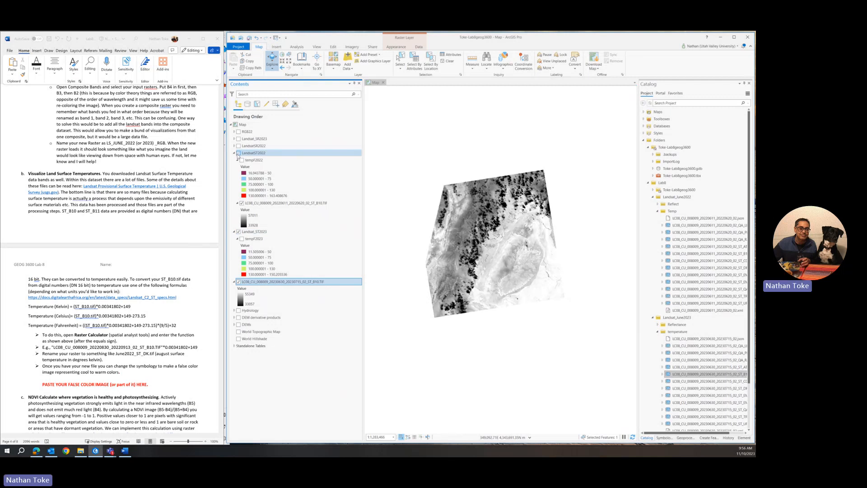
click(238, 154)
click(239, 154)
click(239, 154)
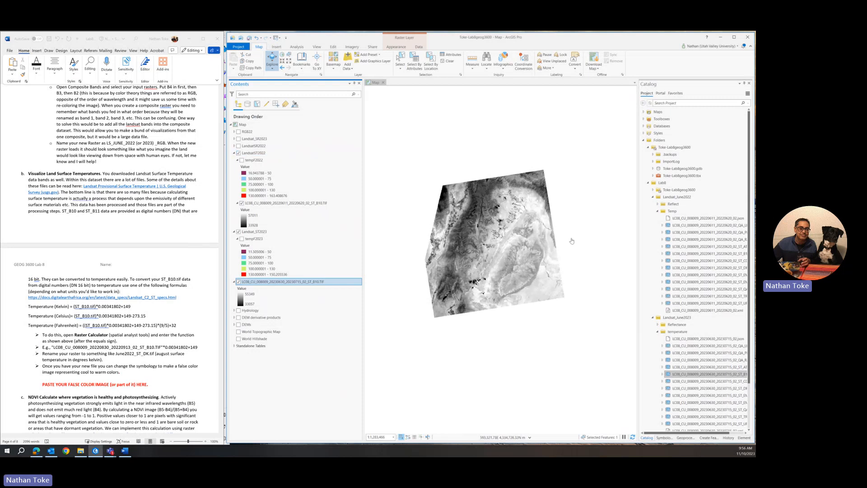
scroll(512, 229, up, 3)
scroll(512, 229, up, 2)
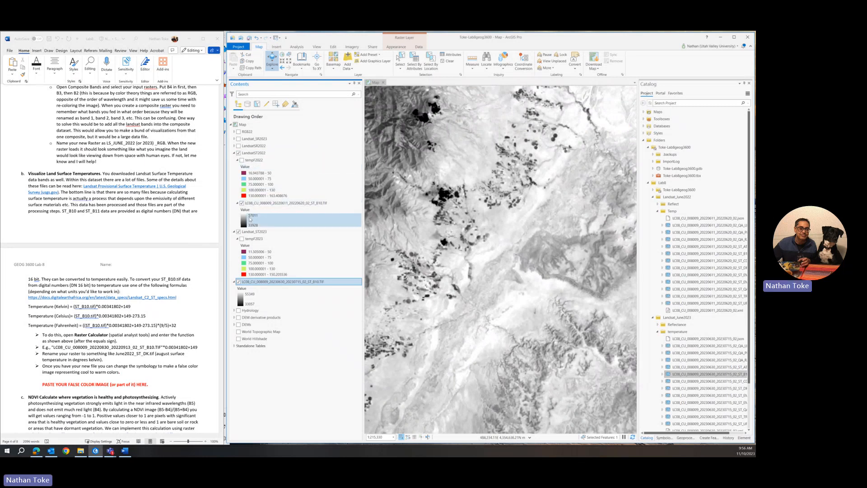
Move tempF2022 and tempF2023 below the ST_B10 raster of their respective year and collapse both layers' legends.
drag(255, 161, 258, 227)
click(238, 188)
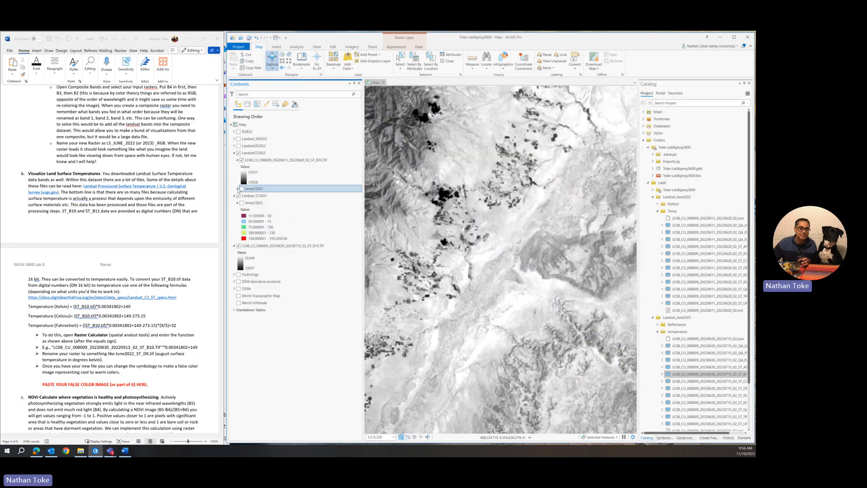
click(253, 203)
drag(266, 265, 266, 266)
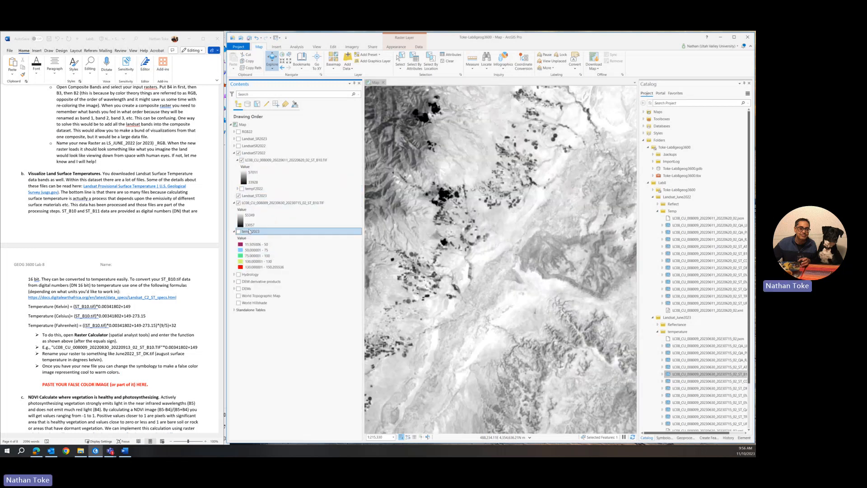
click(234, 232)
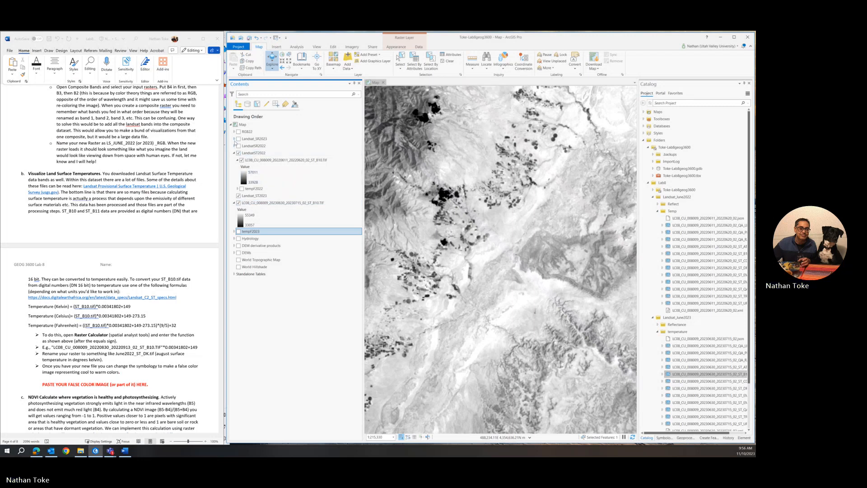
Move the June 2023 ST_B10 raster and the tempF2023 layer into the Landsat_ST2023 group.
click(266, 202)
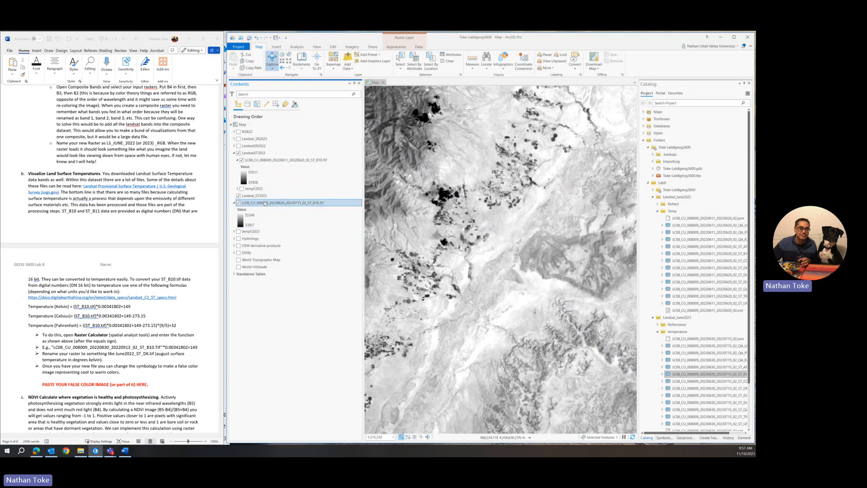
drag(265, 199, 265, 197)
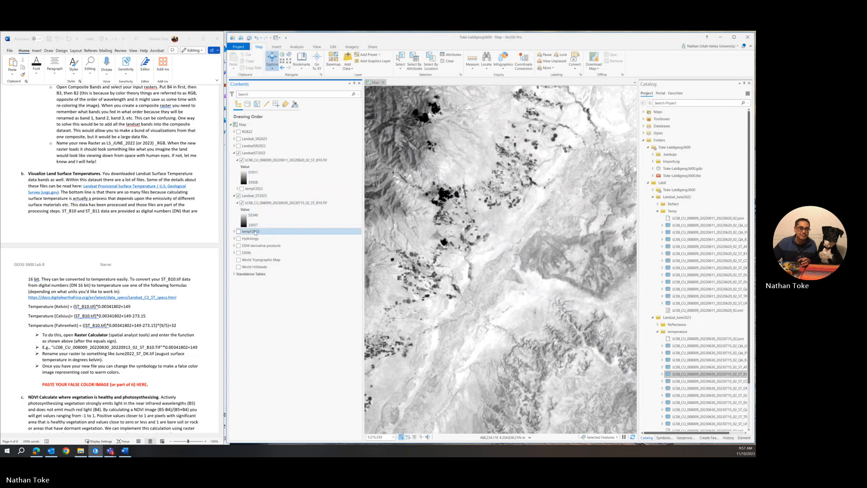
drag(259, 231, 259, 207)
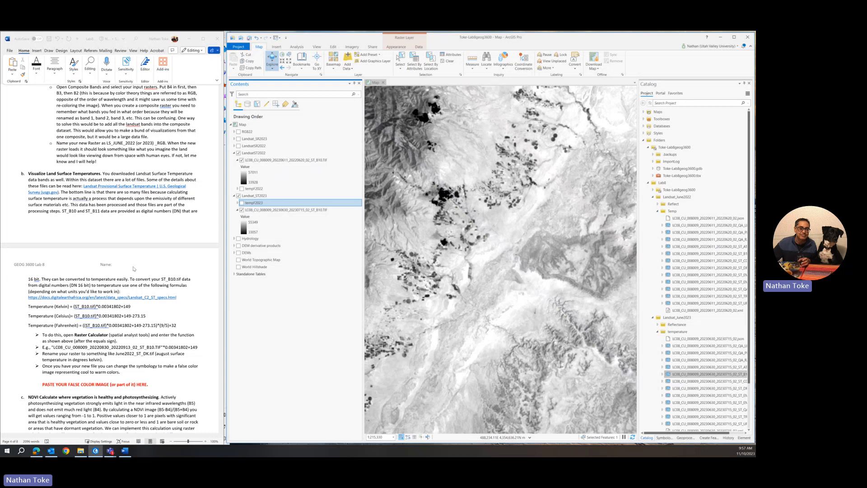
Browse the geoprocessing toolboxes, collapse the Hydrology toolset, and select Raster Calculator under Map Algebra in Spatial Analyst Tools.
click(687, 438)
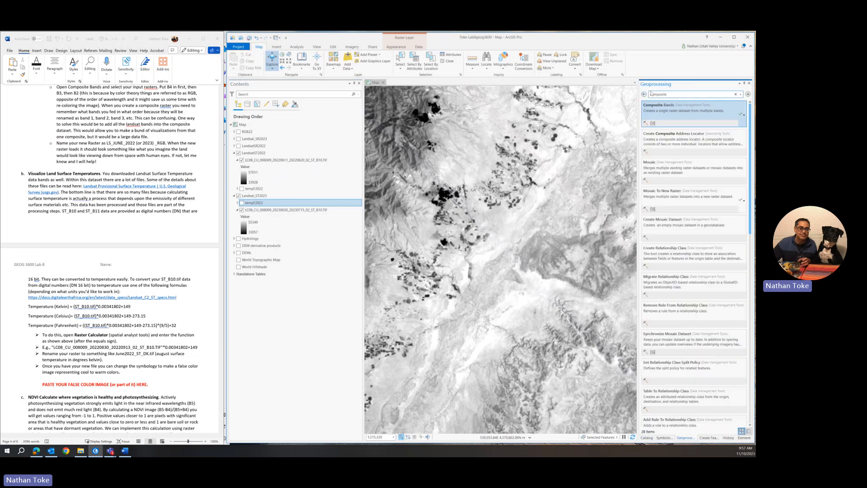
click(644, 94)
scroll(675, 308, down, 8)
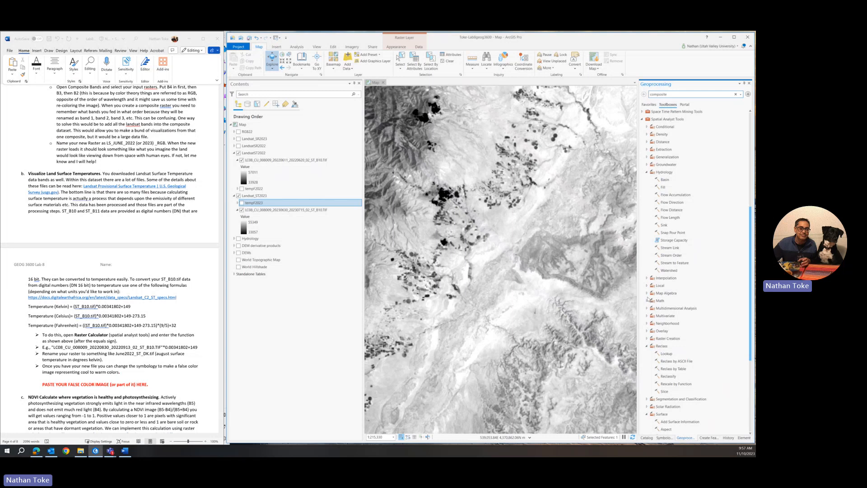
scroll(647, 296, up, 5)
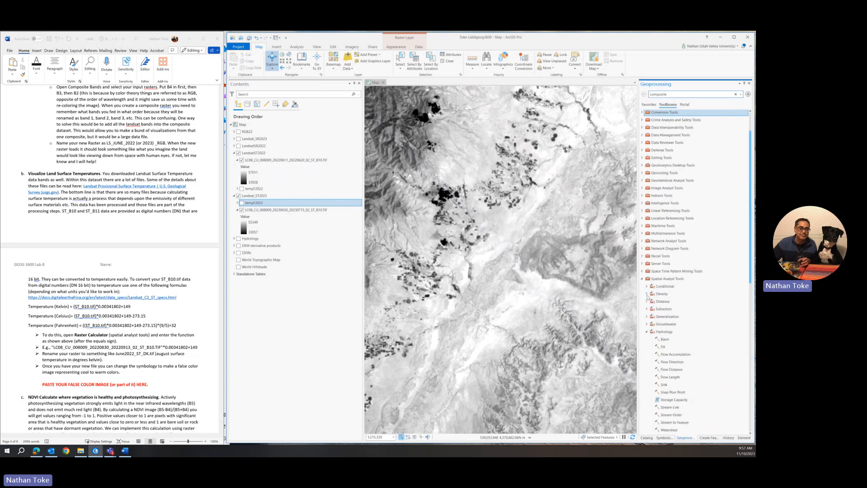
click(648, 332)
scroll(664, 334, down, 1)
click(675, 334)
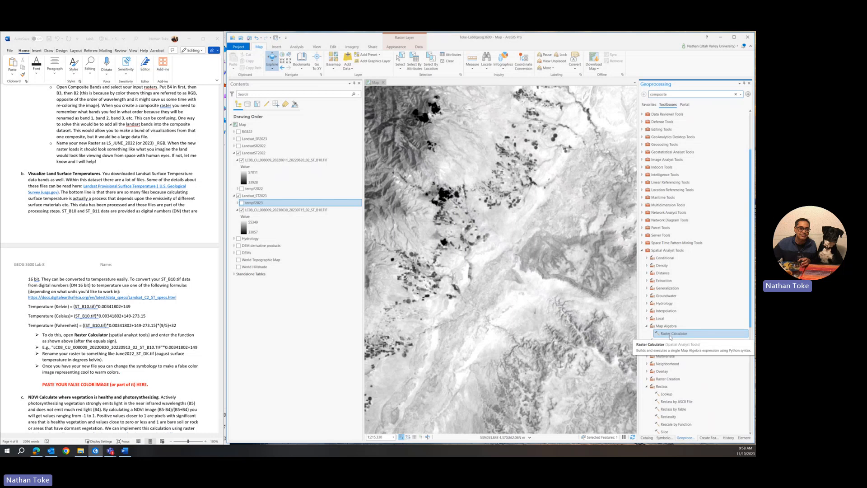
click(651, 342)
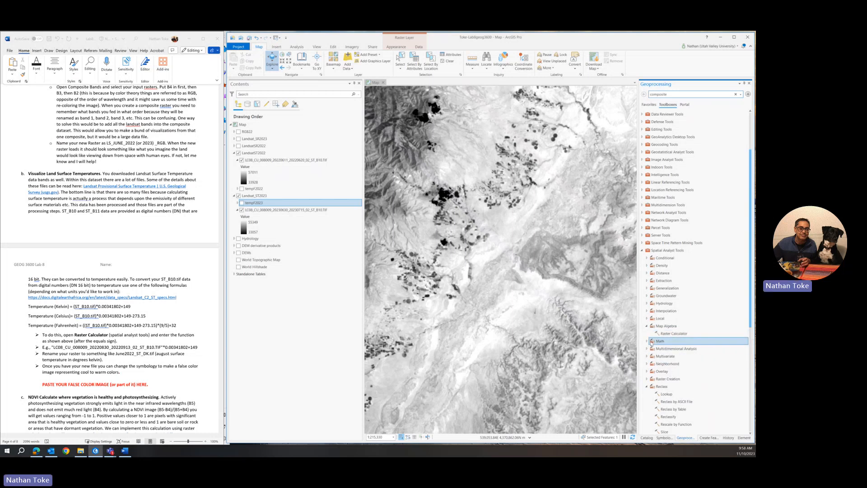
click(648, 342)
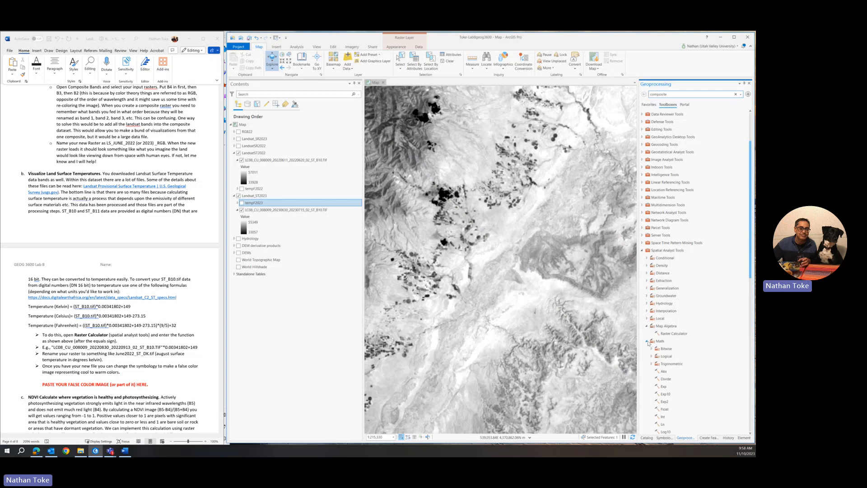
click(647, 342)
Open the Raster Calculator tool and widen its pane so the full raster names are readable.
click(674, 335)
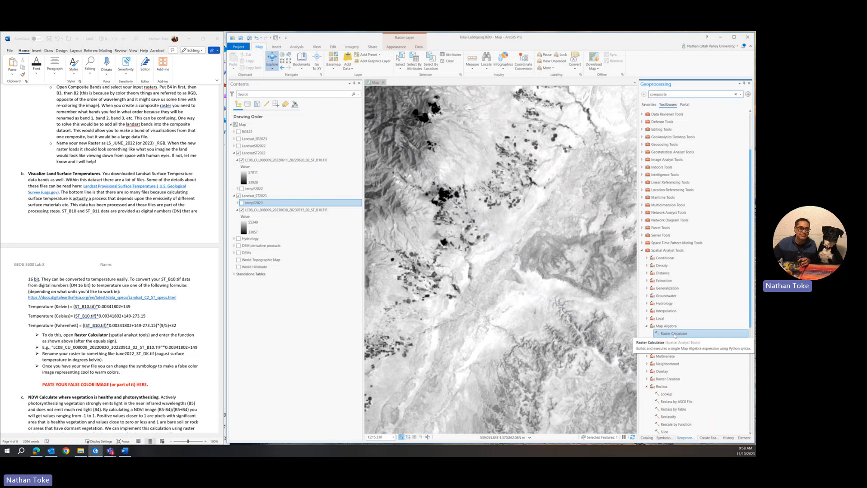
double_click(674, 334)
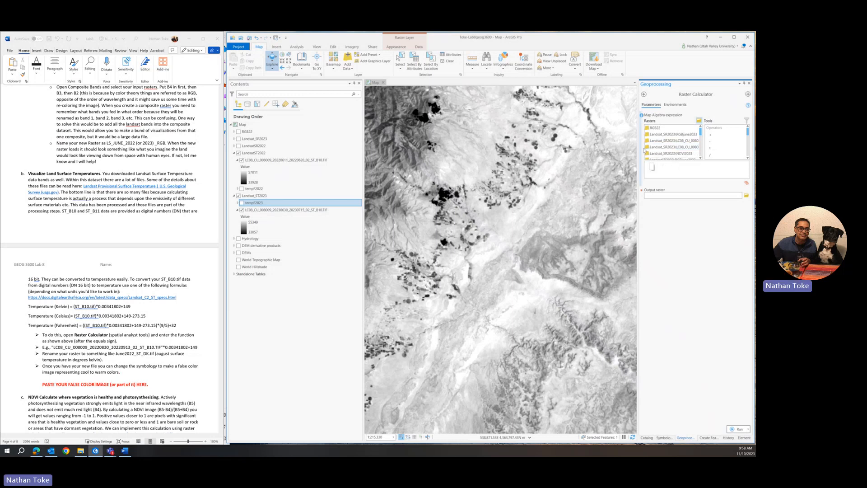
drag(637, 146, 588, 146)
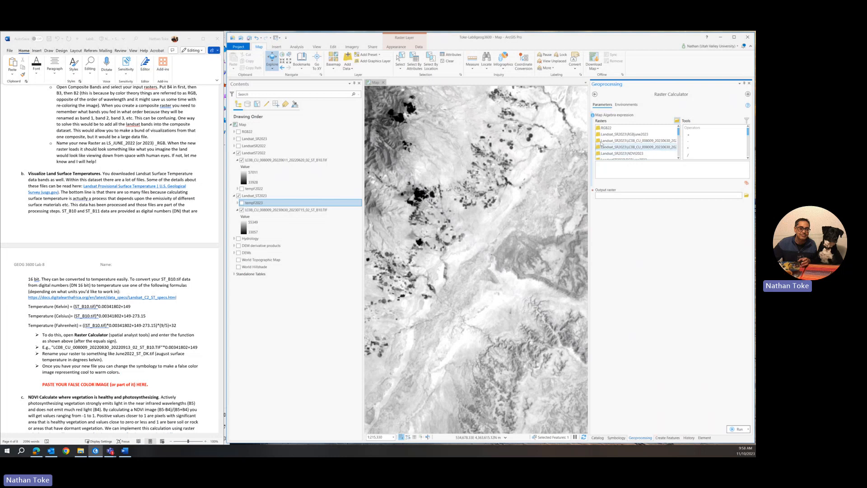
drag(588, 143, 519, 143)
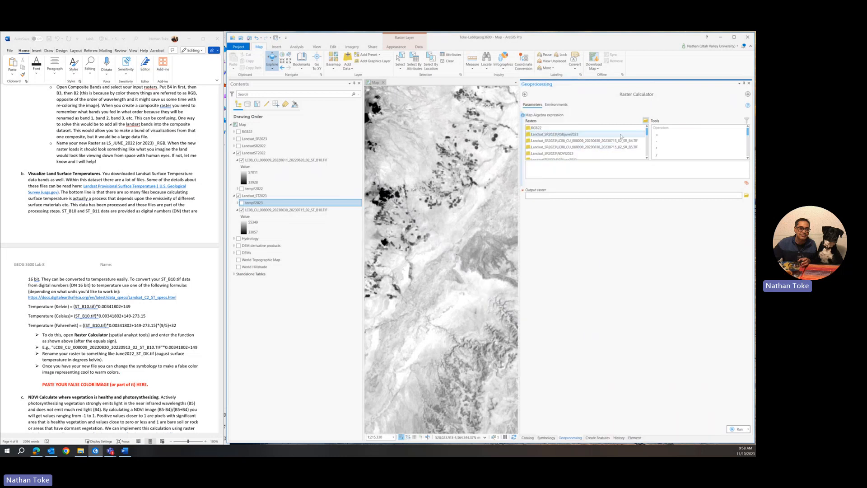
Build the map algebra expression as the June 2022 ST_B10 raster in LandsatST2022 * 0.00341802 + 149 - 273.15.
scroll(606, 143, down, 3)
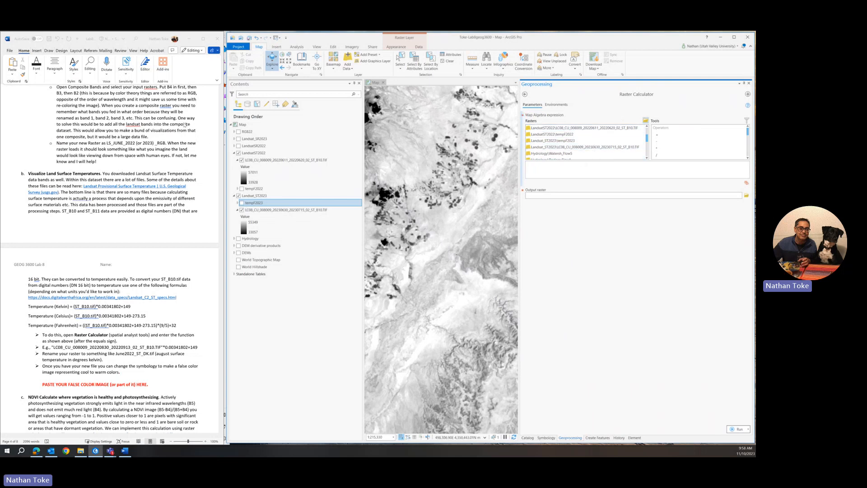
scroll(138, 206, up, 1)
scroll(138, 206, down, 1)
click(568, 168)
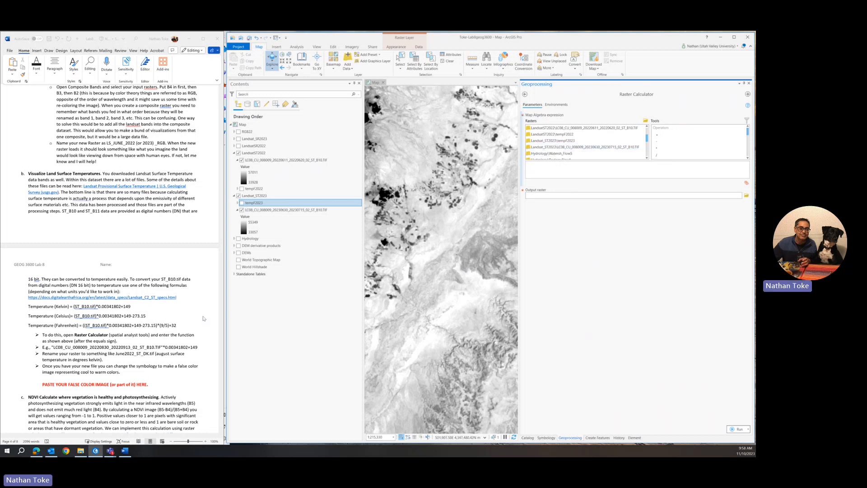
double_click(579, 128)
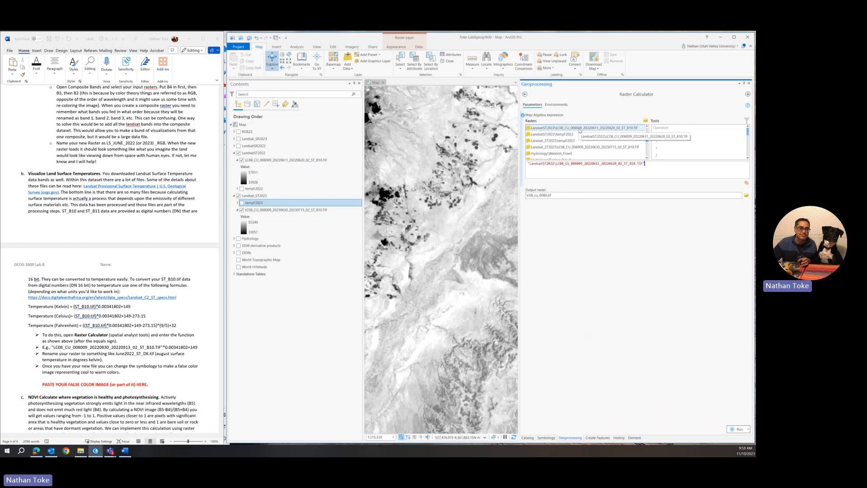
double_click(664, 149)
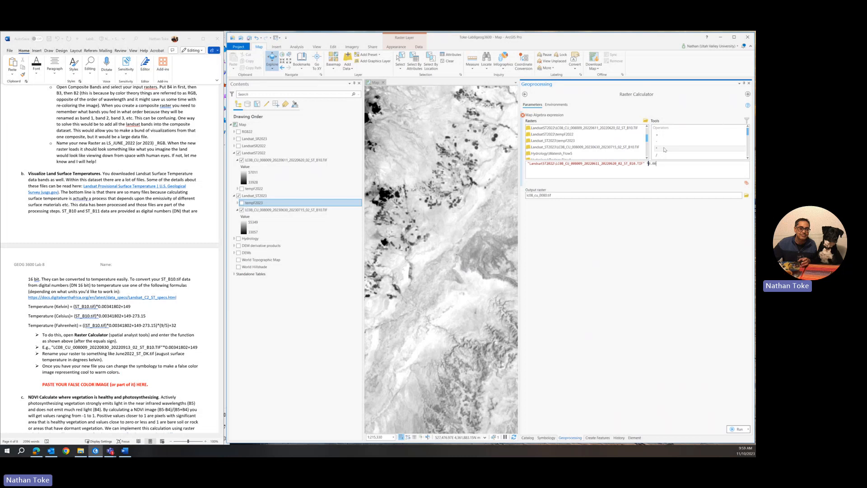
text(341802)
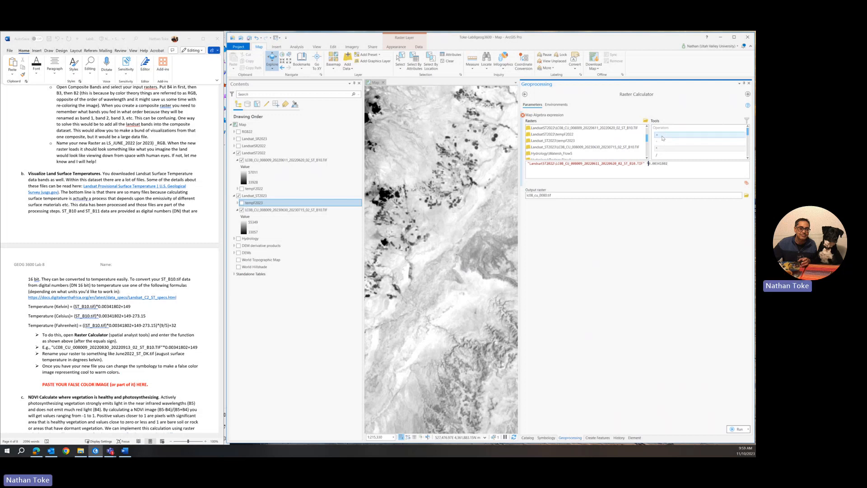
double_click(662, 135)
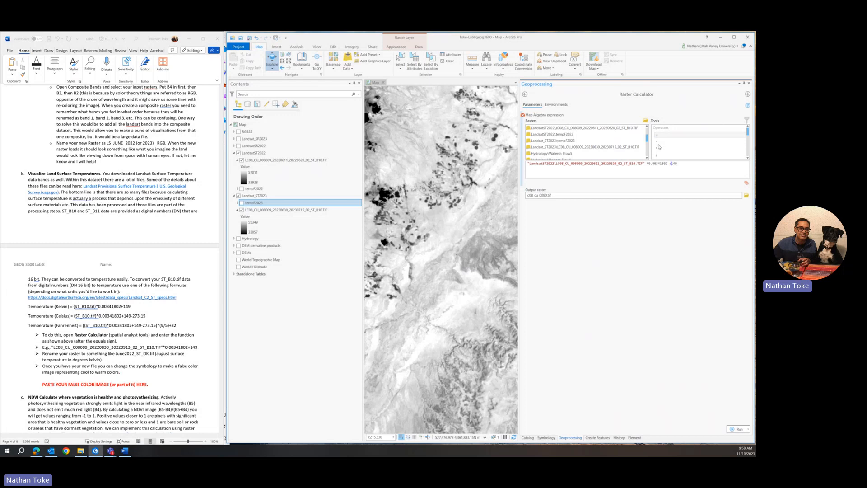
double_click(659, 143)
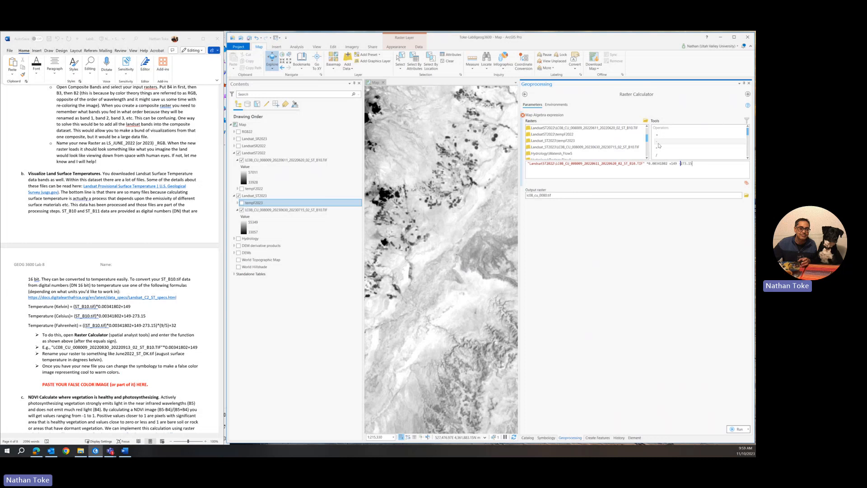
Append *(9/5)+32 to the map algebra expression to convert the Celsius result to Fahrenheit.
double_click(659, 148)
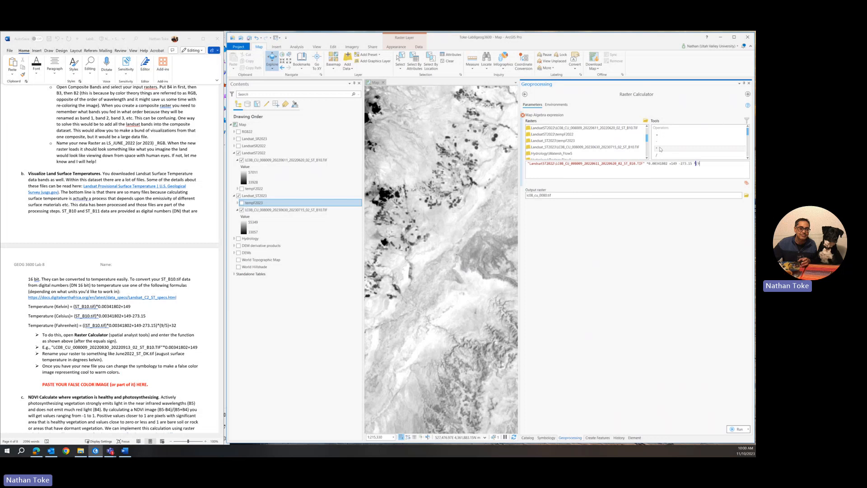
double_click(657, 156)
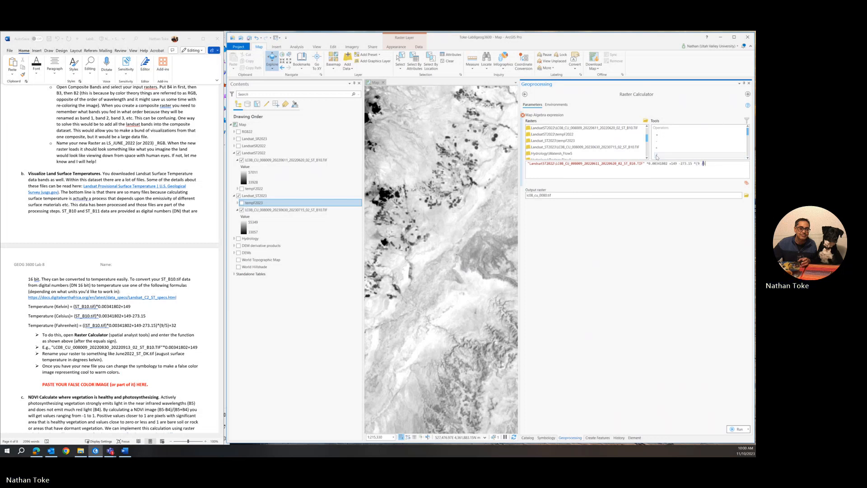
text(5))
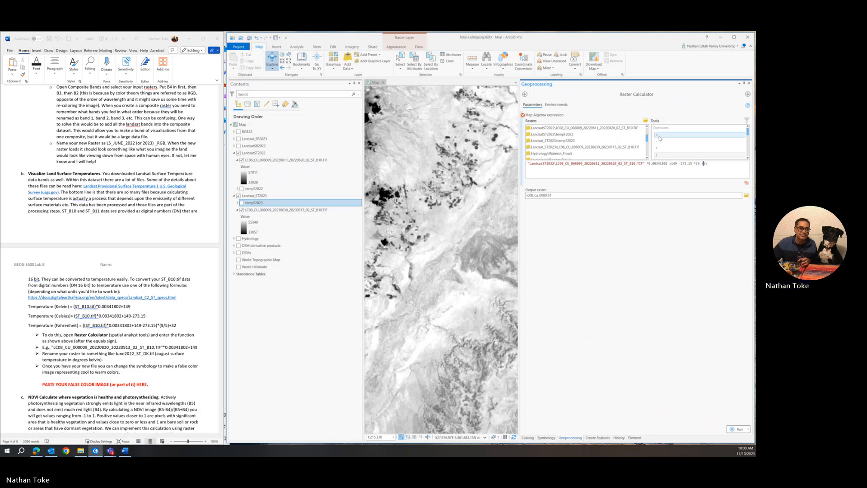
double_click(659, 136)
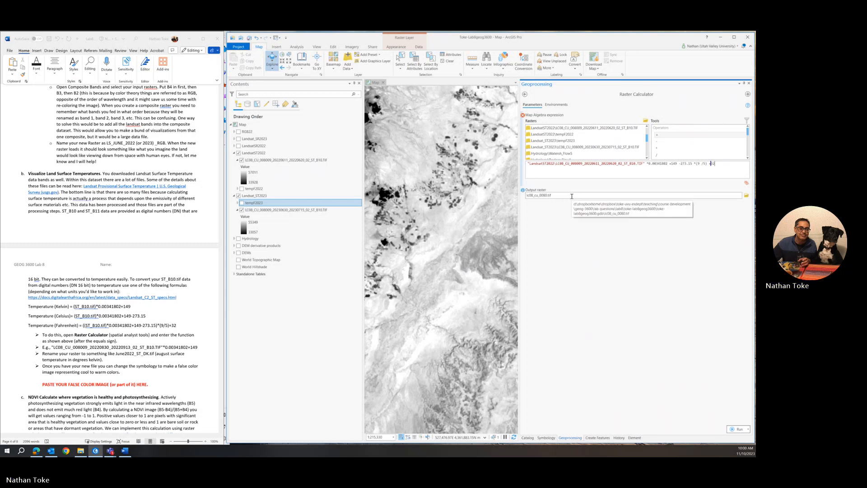
Name the output raster LST2022F in the project geodatabase and run Raster Calculator.
drag(572, 196, 559, 195)
click(667, 196)
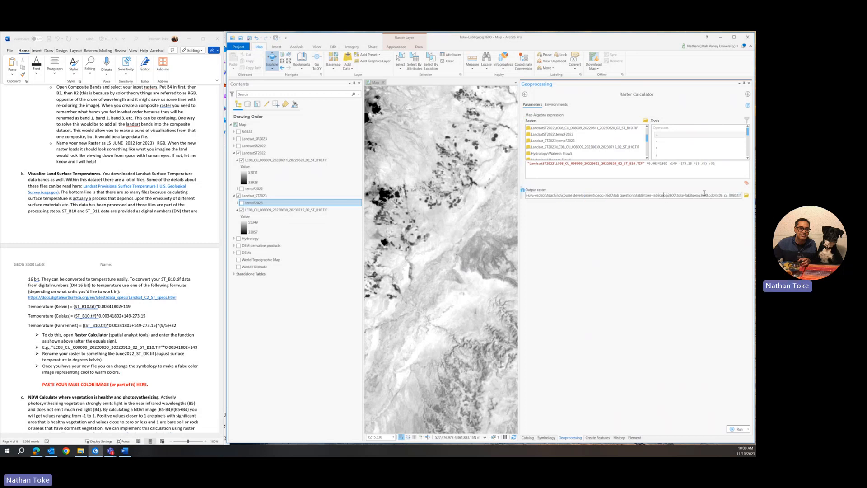
drag(723, 196, 741, 195)
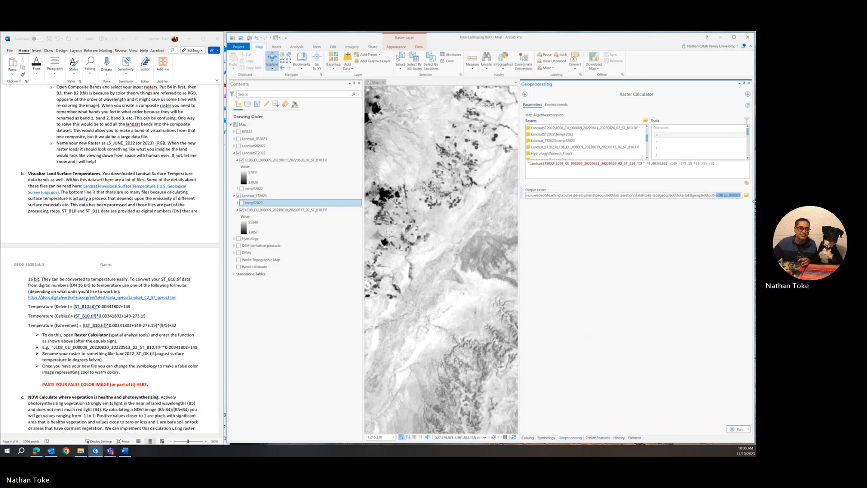
key(BackSpace)
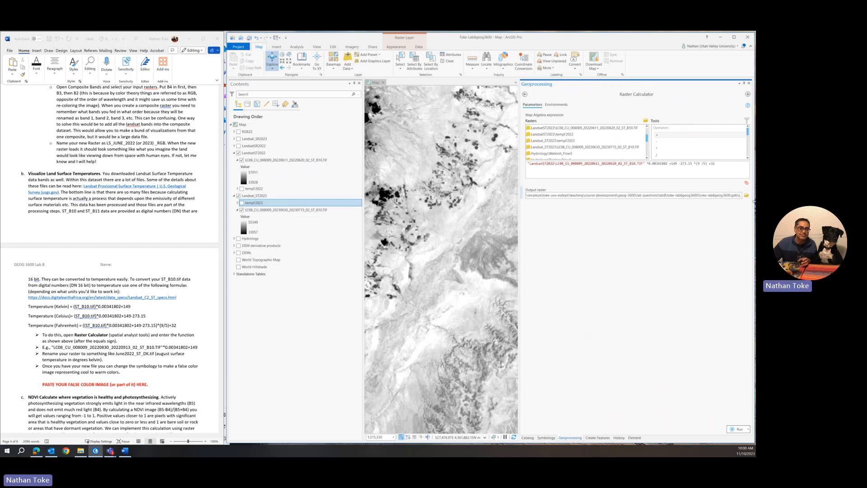
text(LST2022F)
click(738, 430)
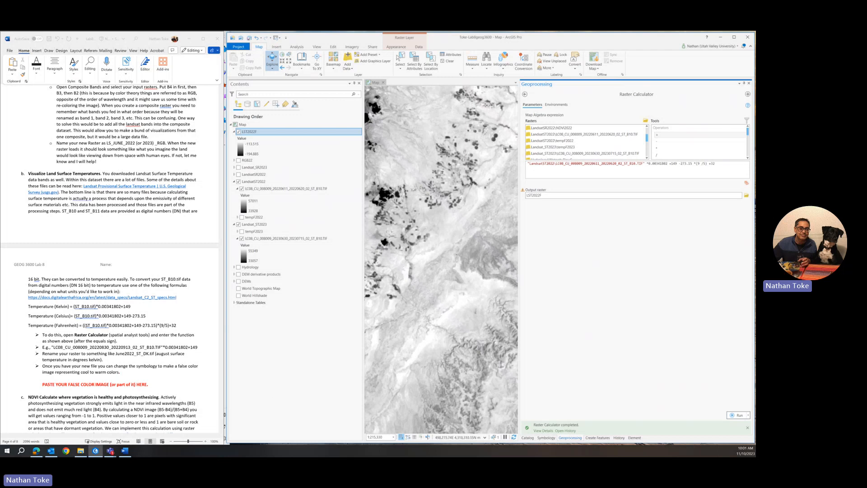
Expand the tempF2022 legend to compare its value range, and remove the LST2022F layer from the map.
click(237, 217)
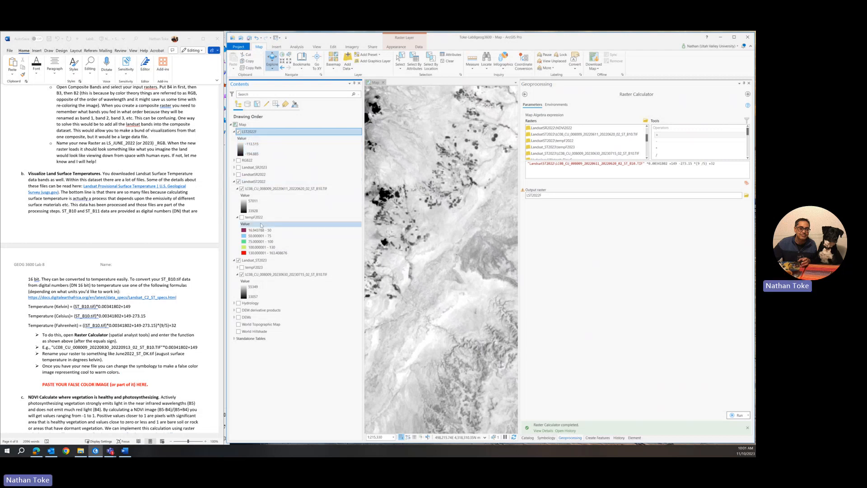
right_click(258, 134)
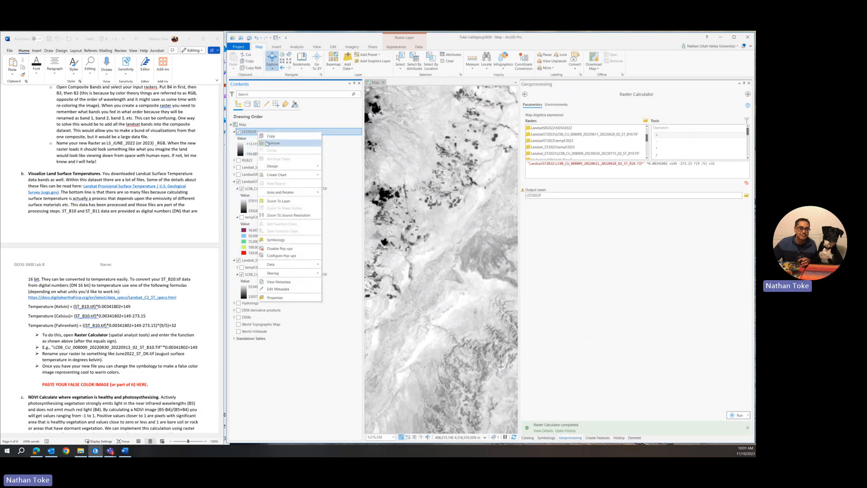
click(267, 143)
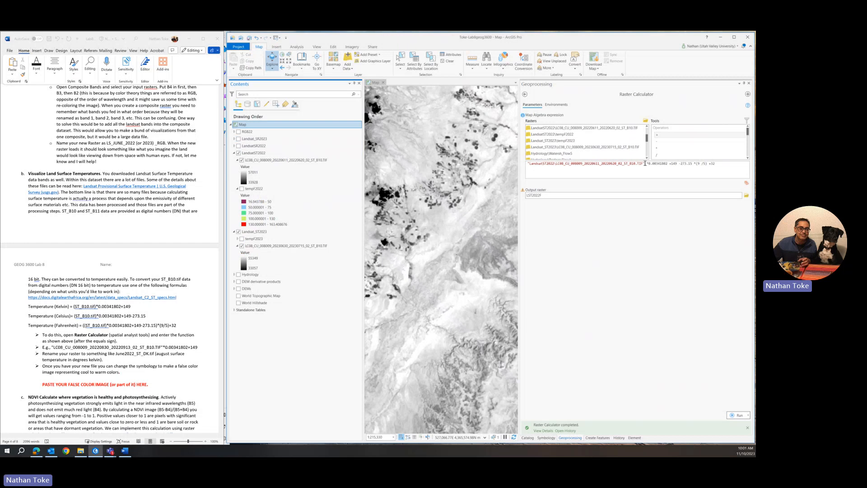
Add parentheses to the expression around the June 2022 ST_B10 raster and around 0.00341802 + 149 - 273.15.
click(689, 178)
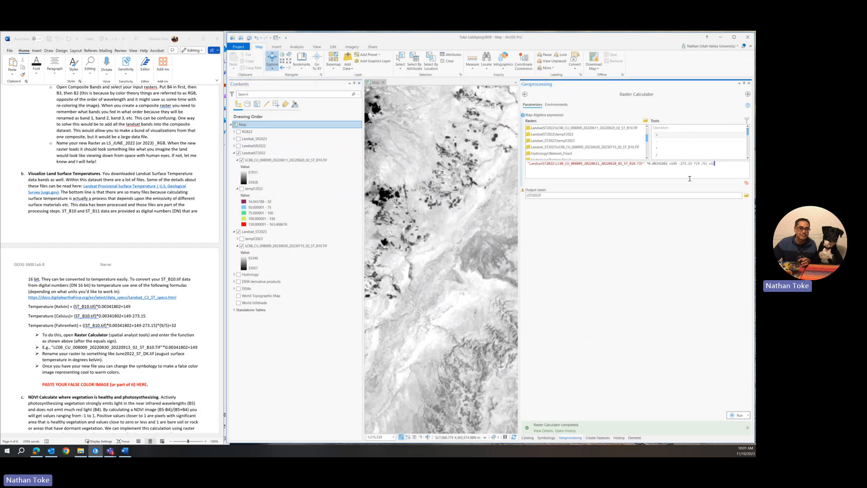
click(648, 163)
text())
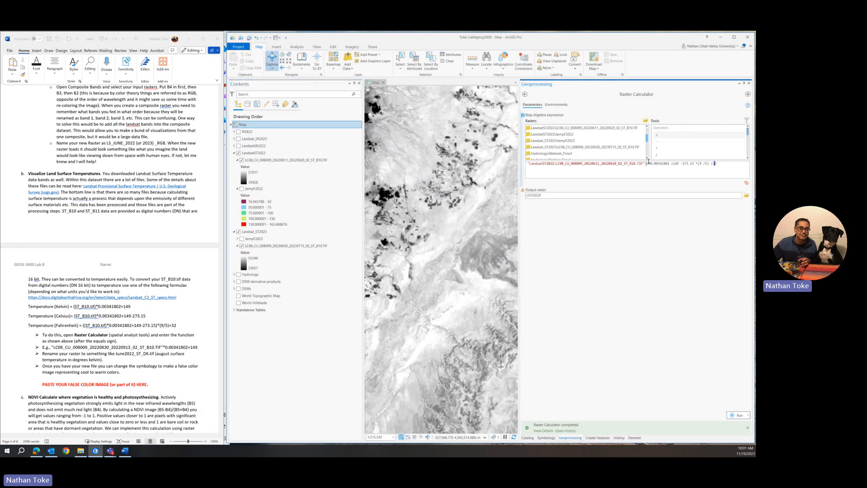
click(527, 163)
text(()
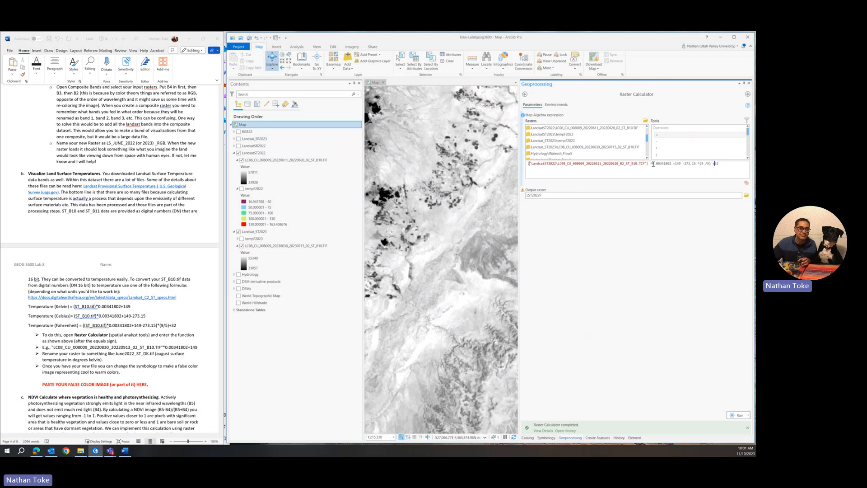
text(()
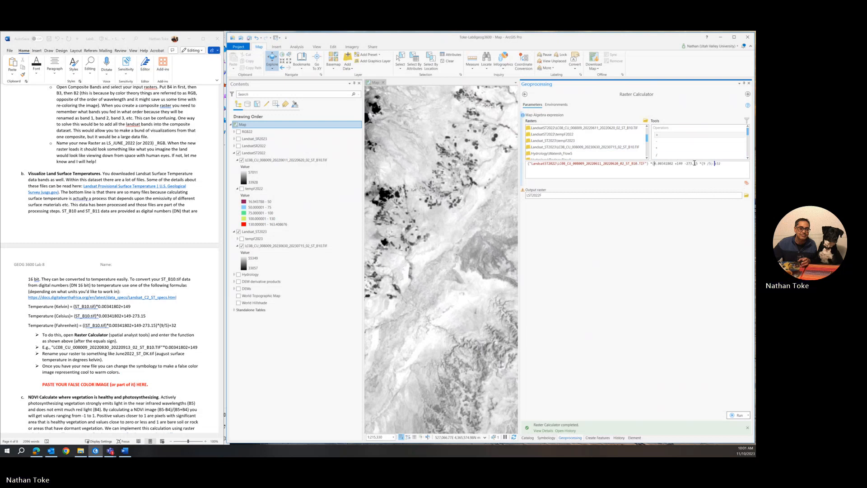
click(698, 163)
text()))
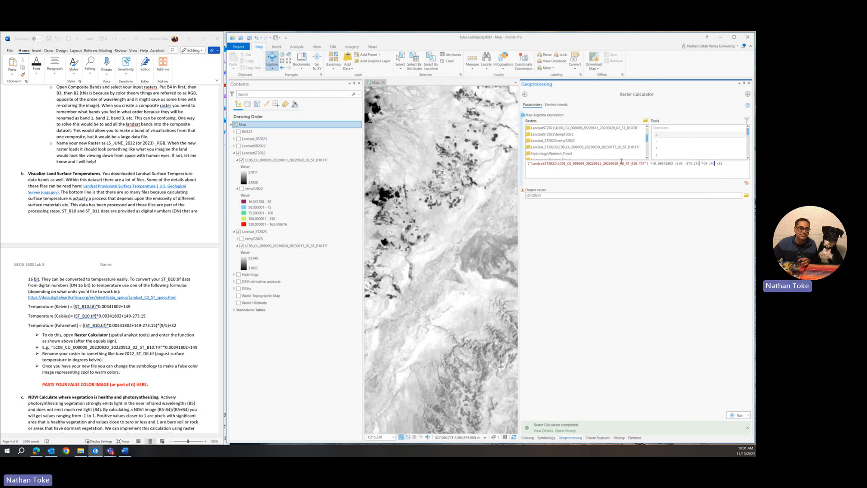
Extend the LST2022F output name, run Raster Calculator with the regrouped expression, and remove the resulting layer from the map.
click(544, 195)
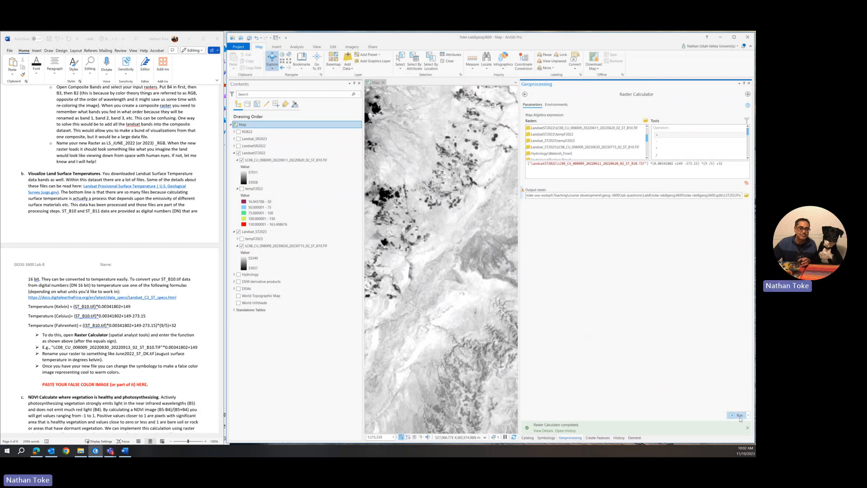
click(740, 416)
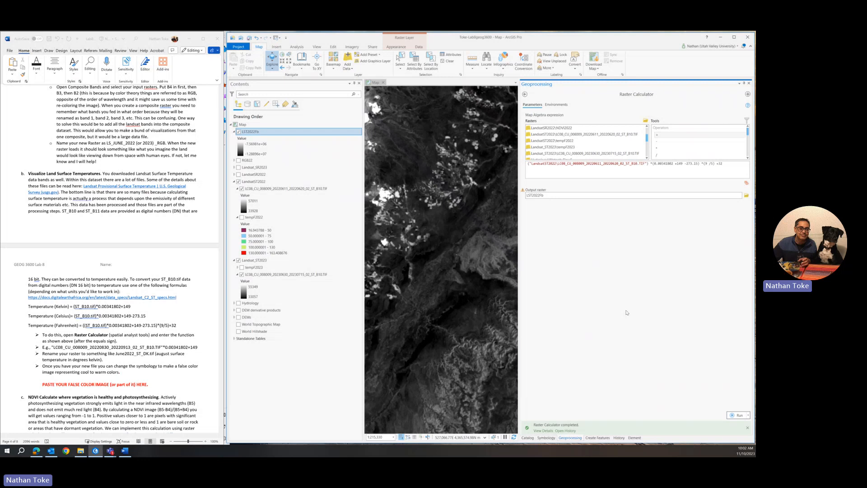
right_click(294, 131)
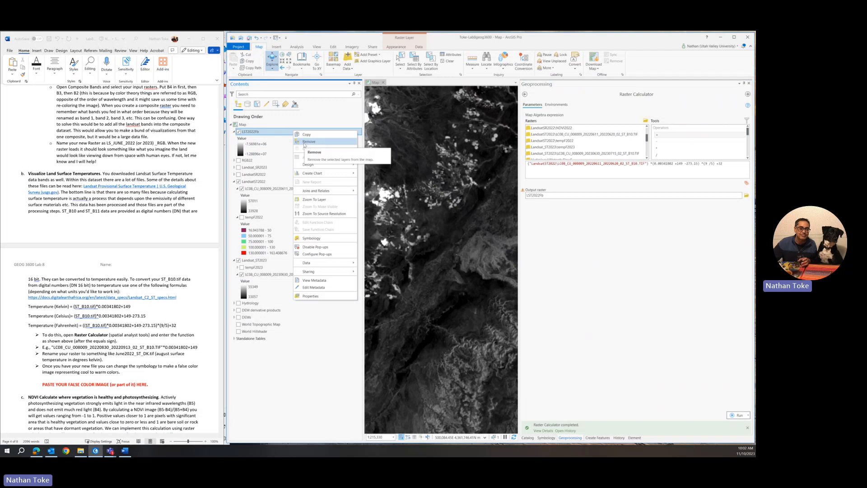
click(304, 143)
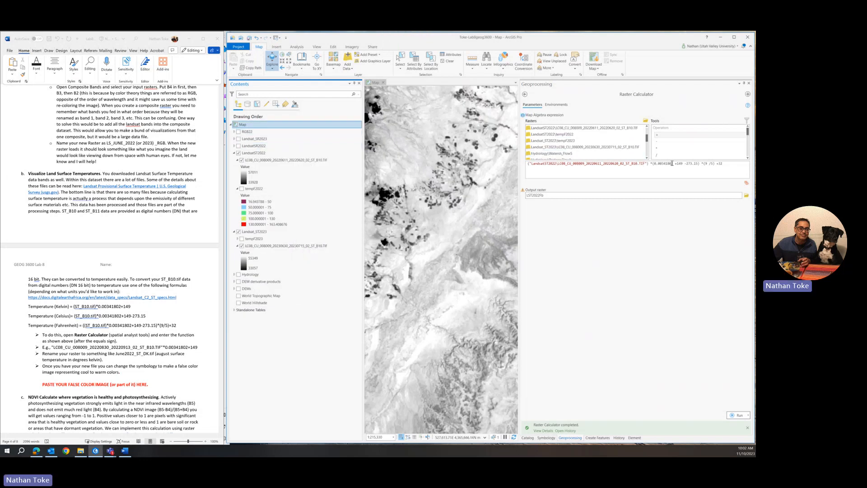
Regroup the expression with extra parentheses around 0.00341802, 149, 273.15 and (9/5)+32, and run Raster Calculator.
drag(673, 164, 699, 164)
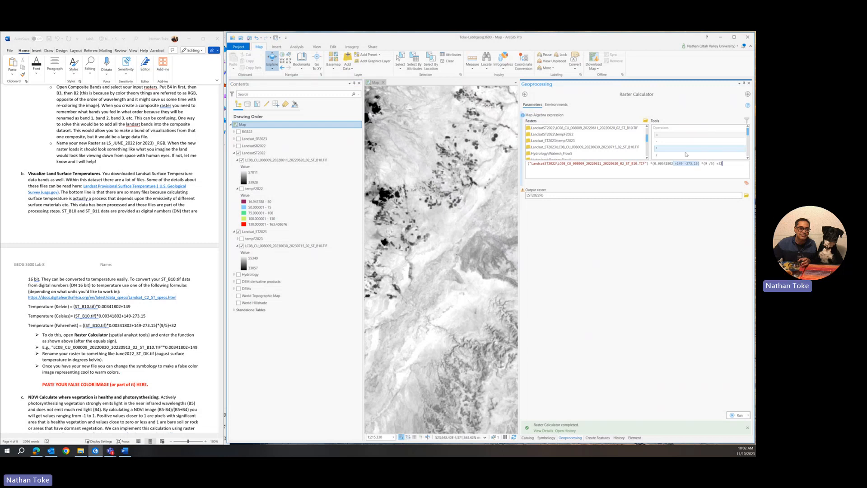
click(674, 164)
text())
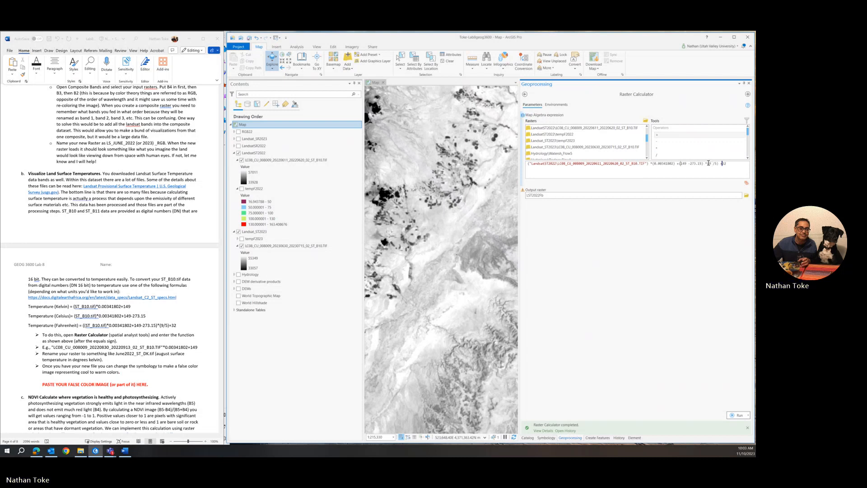
text(()
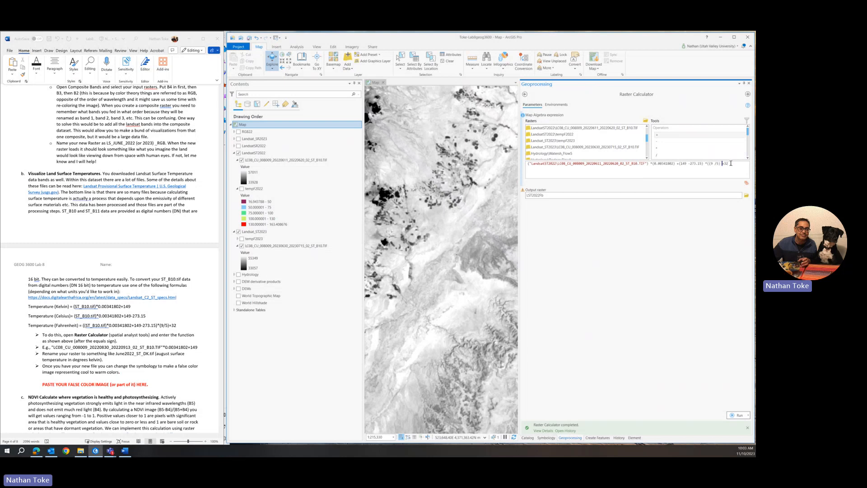
click(731, 164)
text())
text((()
click(739, 414)
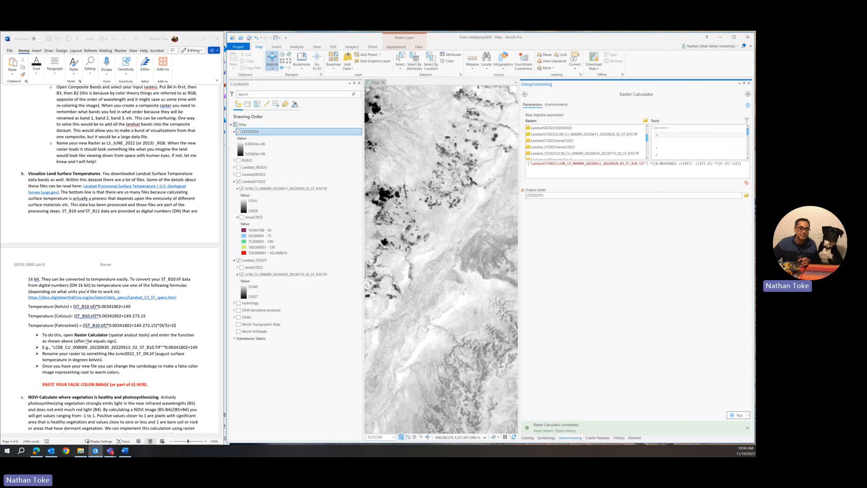
Replace the map algebra expression with the Fahrenheit formula ((ST_B10.tif)*0.00341802+149-273.15)*(9/5)+32 copied from the Word lab document.
click(84, 327)
drag(83, 326, 178, 327)
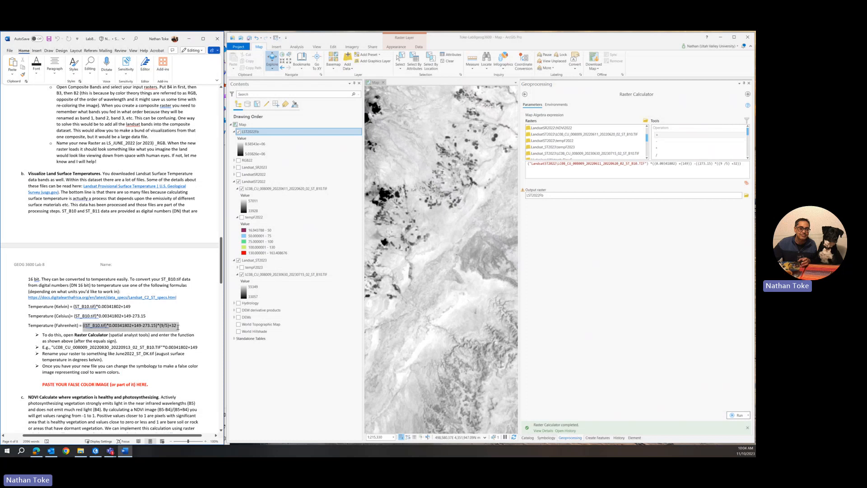
right_click(162, 326)
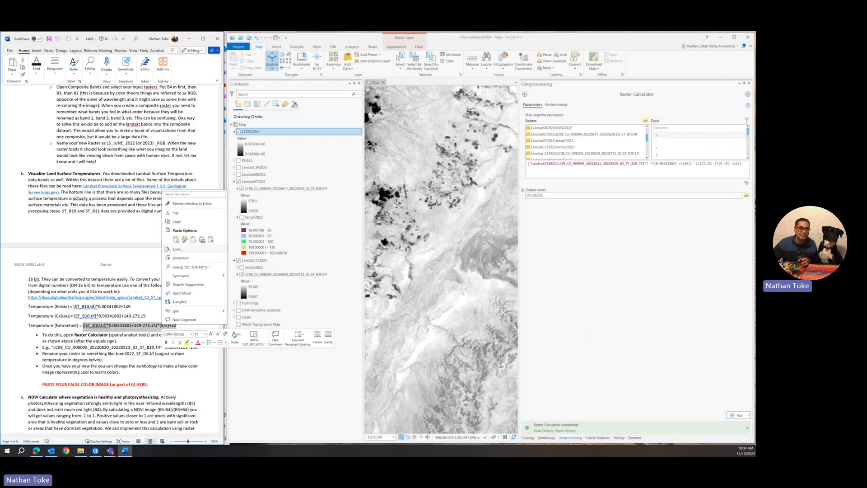
click(177, 221)
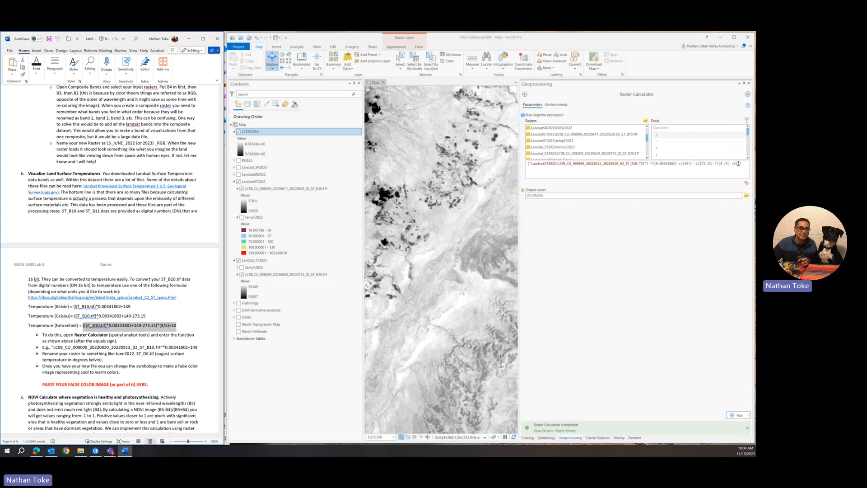
drag(739, 163, 525, 164)
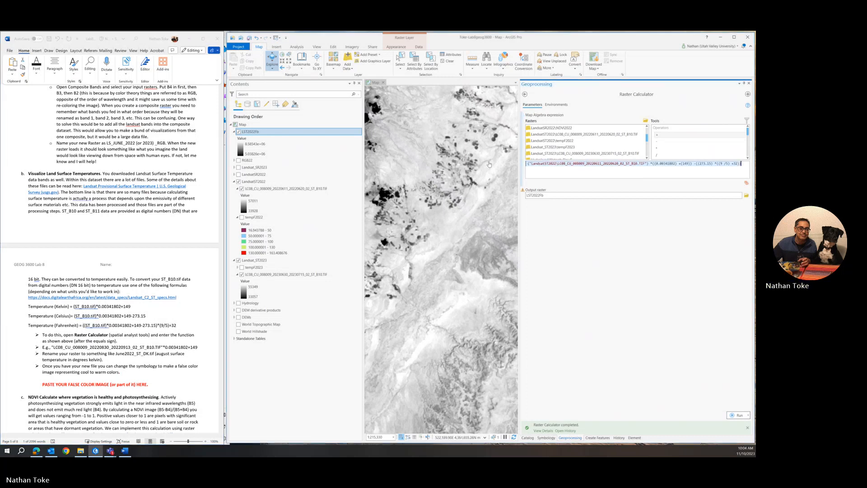
key(BackSpace)
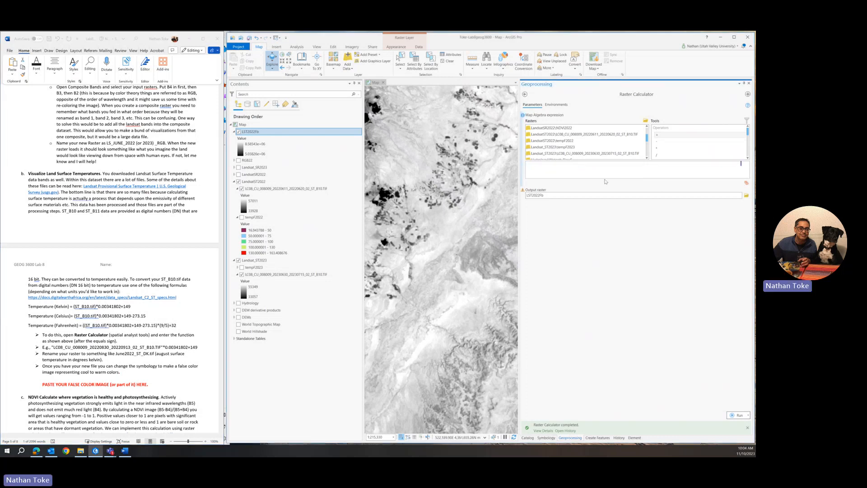
right_click(555, 166)
click(567, 200)
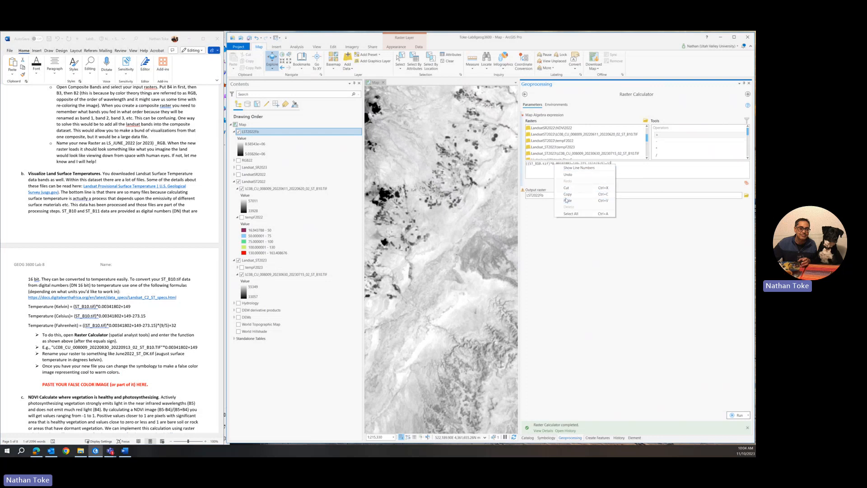
Replace the ST_B10.tif placeholder in the pasted formula with the June 2022 ST_B10 raster from LandsatST2022.
drag(530, 165, 551, 164)
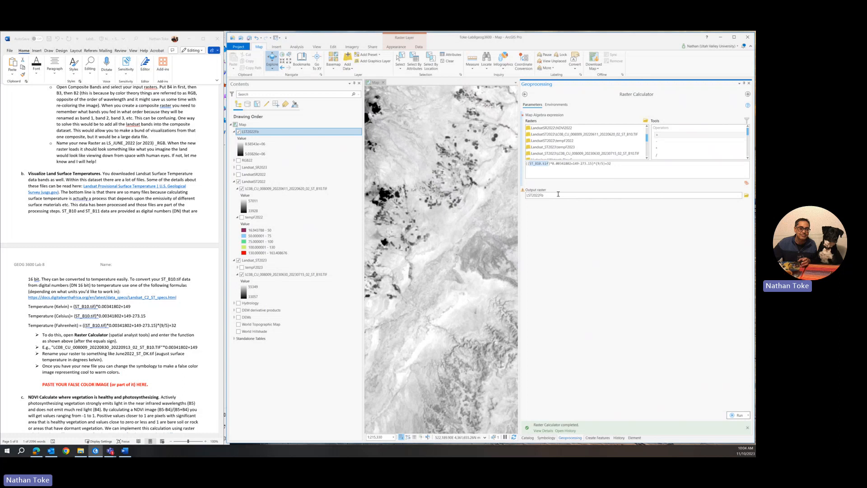
click(579, 134)
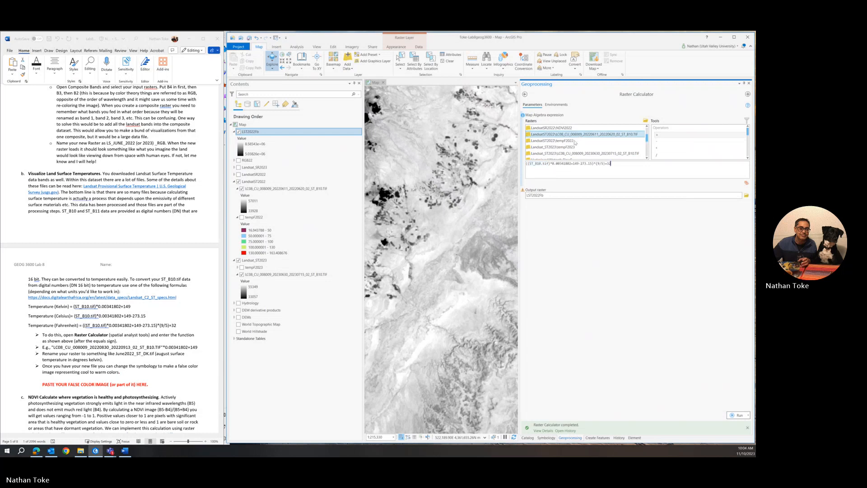
drag(549, 164, 529, 166)
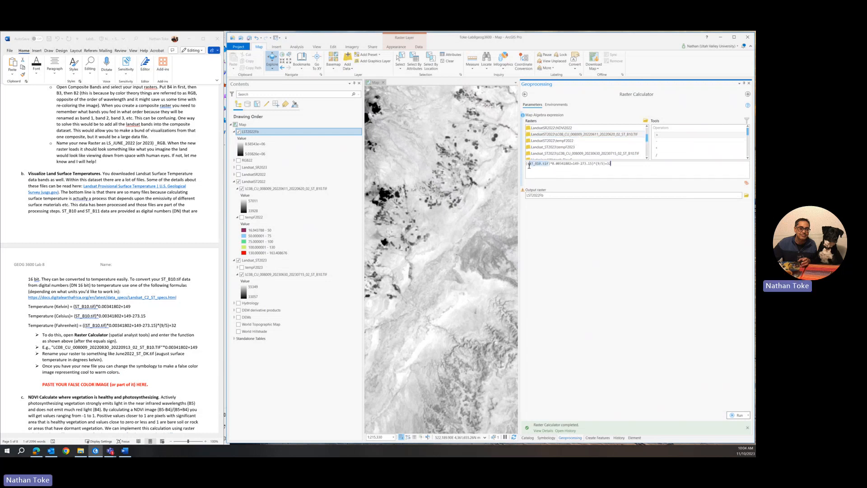
key(BackSpace)
click(586, 135)
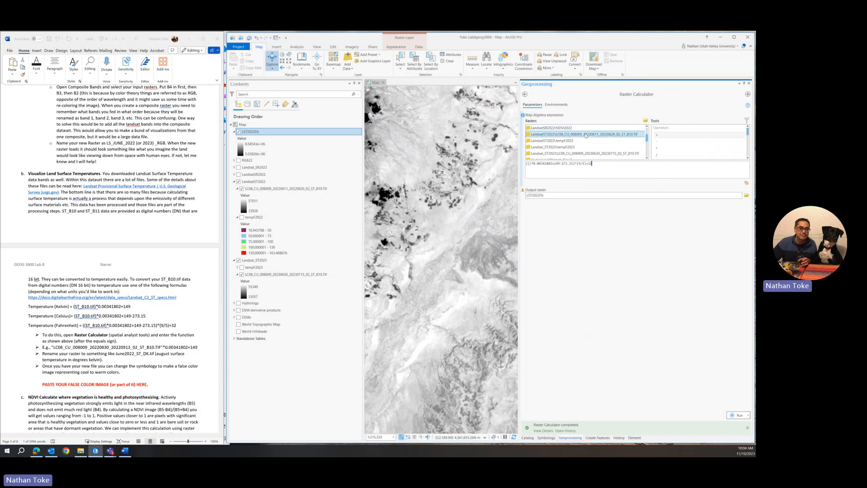
click(530, 163)
double_click(550, 135)
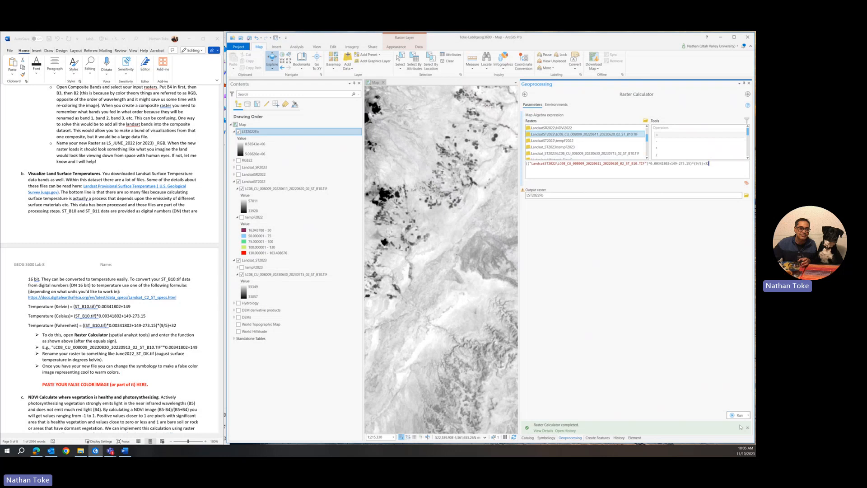
Run Raster Calculator with the Fahrenheit expression for LST2022Fb and move the new layer into the LandsatST2022 group above tempF2022.
click(736, 415)
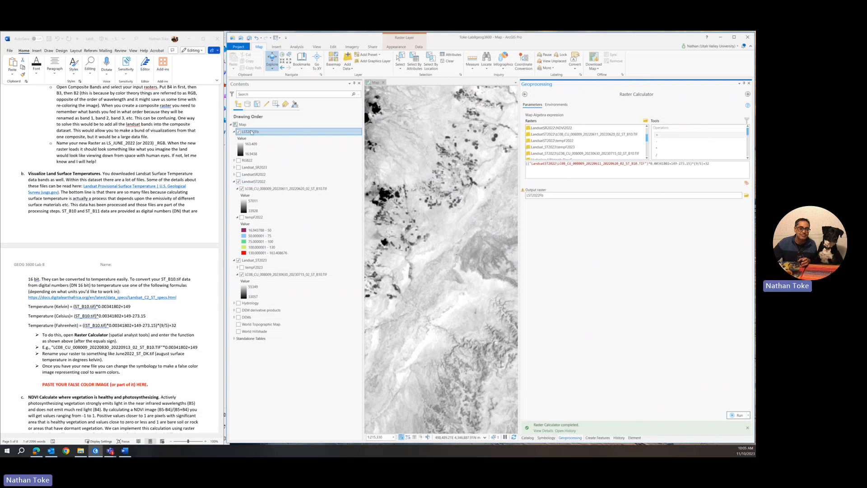
drag(251, 132, 272, 210)
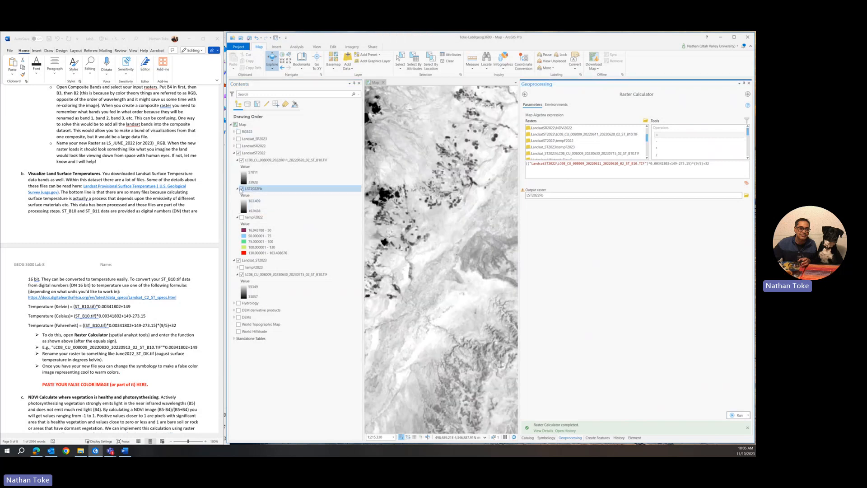
click(244, 218)
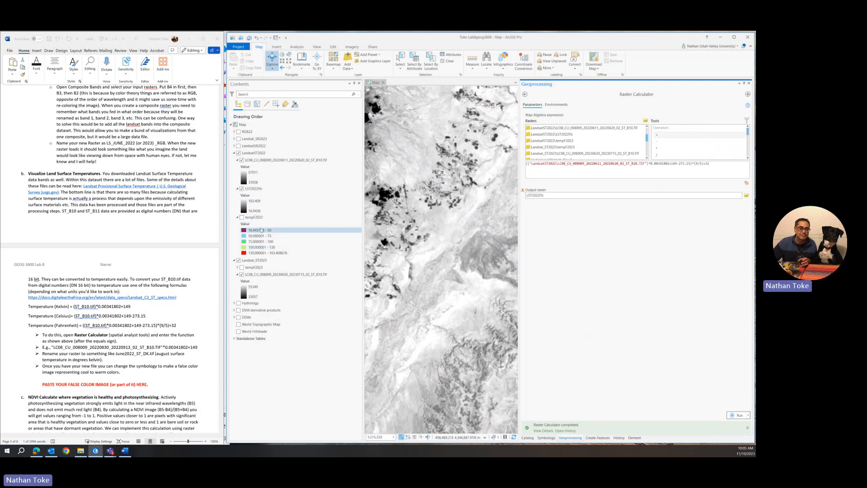
click(250, 188)
click(254, 217)
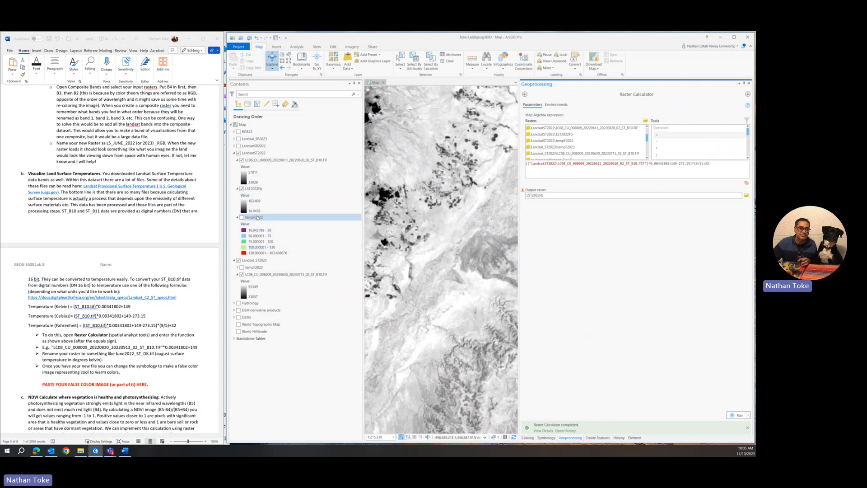
click(274, 253)
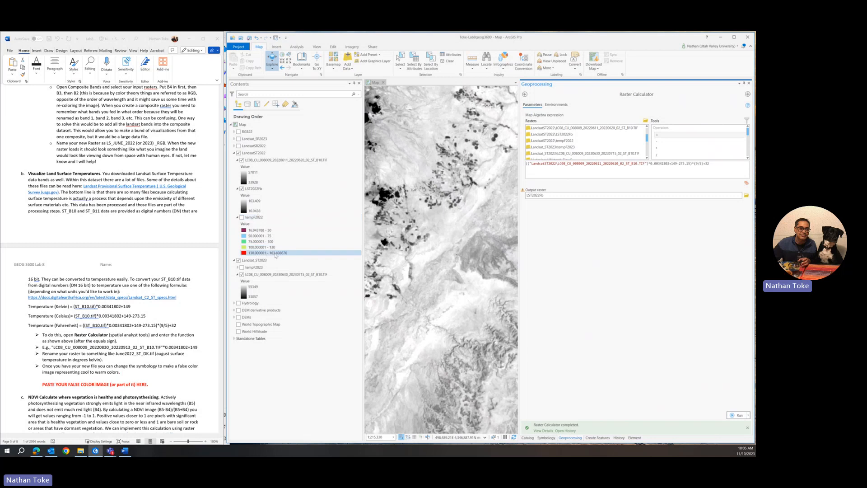
click(273, 249)
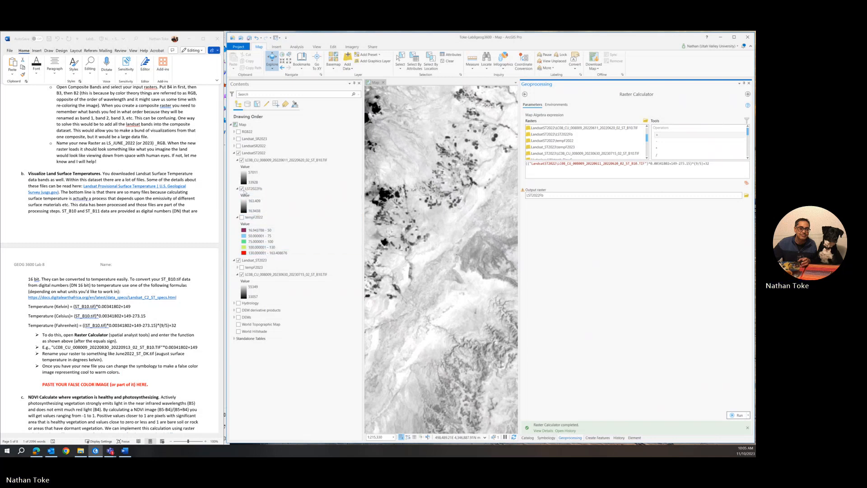
Show tempF2022, hide LST2022Fb and the June 2022 ST_B10 raster, and place the ST_B10 raster below tempF2022 in its group.
click(242, 189)
click(242, 188)
click(242, 217)
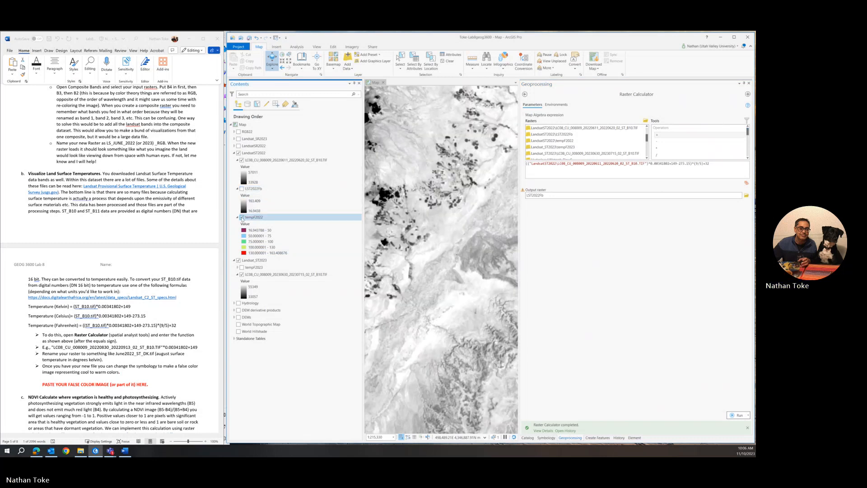
click(242, 160)
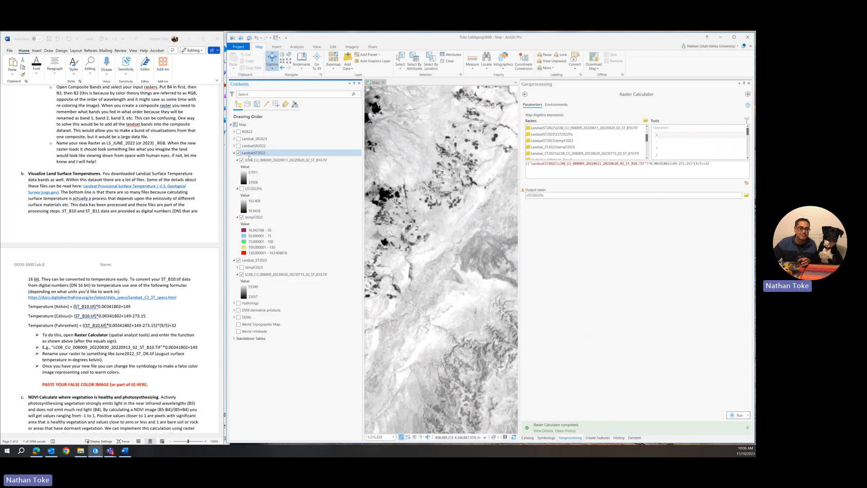
click(242, 160)
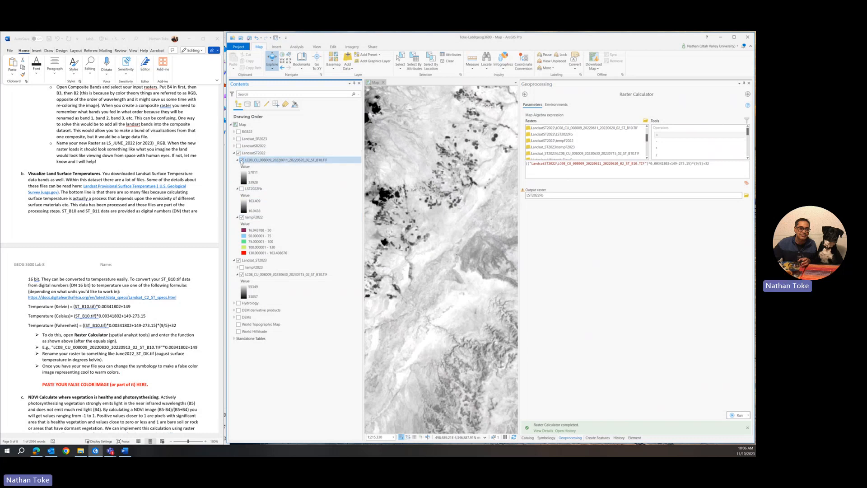
drag(255, 162, 270, 254)
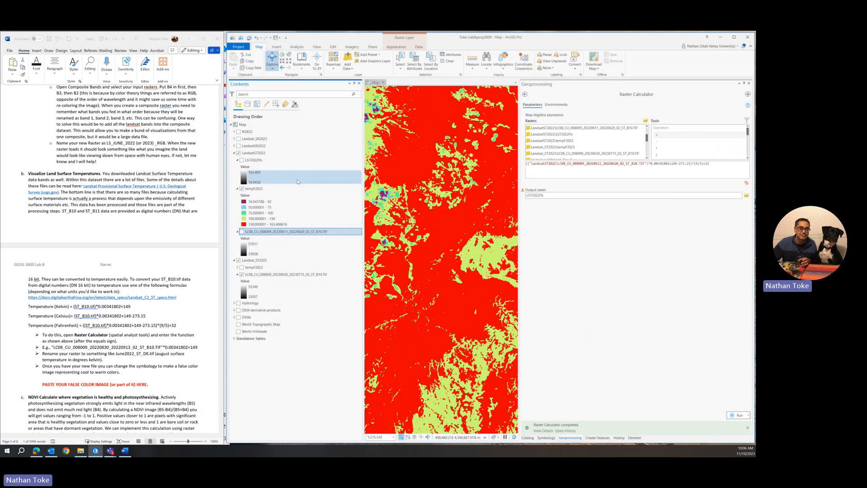
Widen the map view by narrowing the Geoprocessing pane, and frame the full Landsat scene.
scroll(425, 221, down, 4)
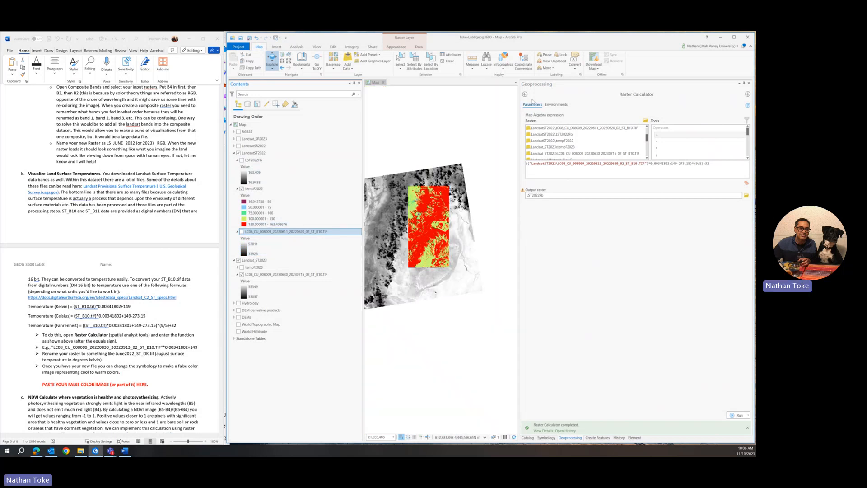
drag(519, 142, 656, 142)
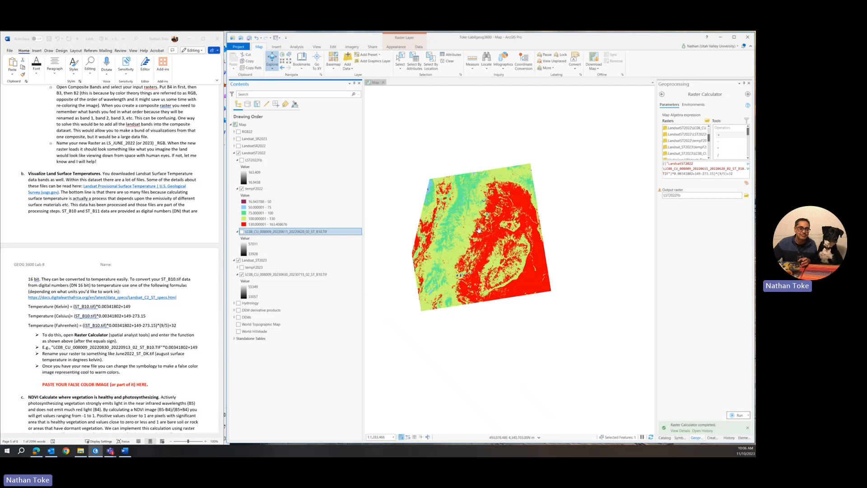
scroll(462, 217, up, 3)
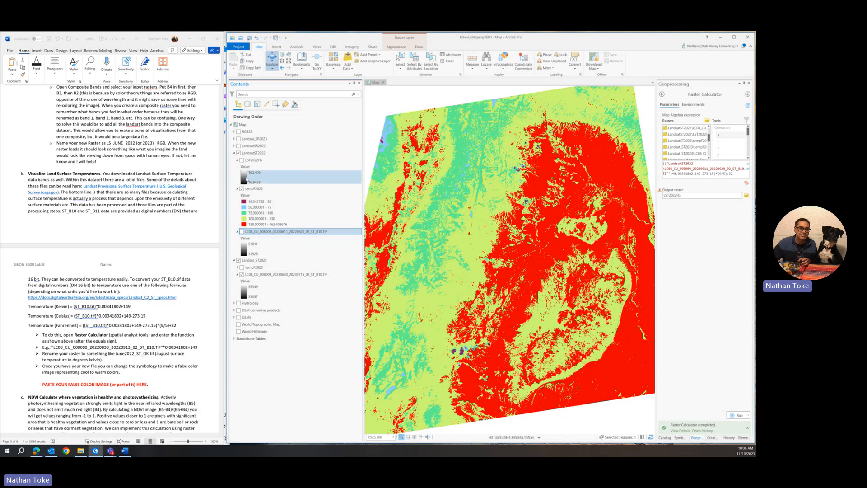
Apply the purple-to-red multicolour scheme to the stretched LST2022Fb layer and make the layer visible.
click(246, 178)
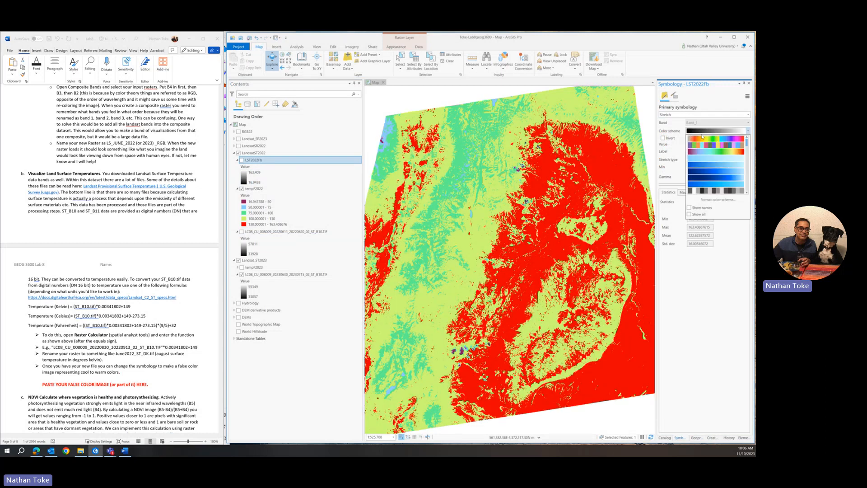
click(704, 153)
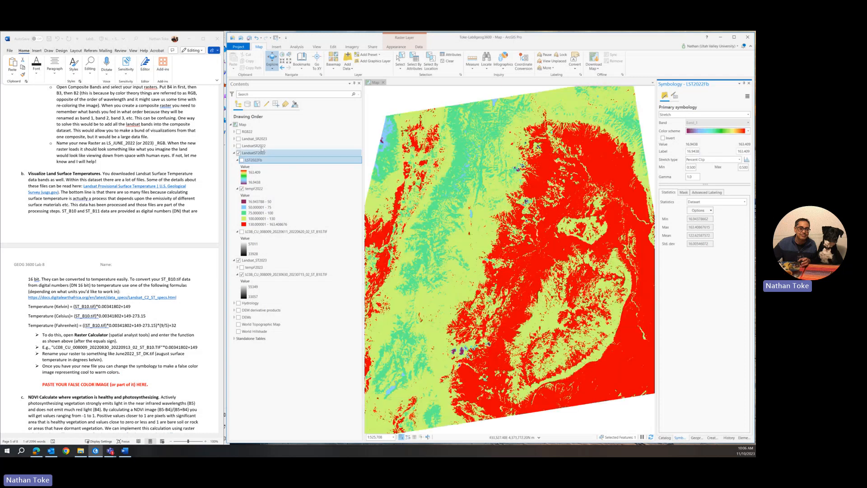
click(241, 161)
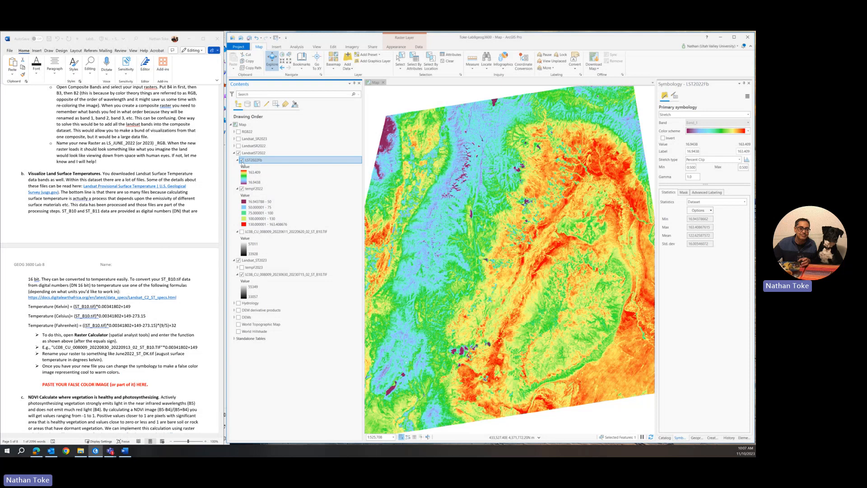
Show tempF2023 with its legend expanded and compare it with the 2022 temperature layers by toggling their visibility.
click(242, 268)
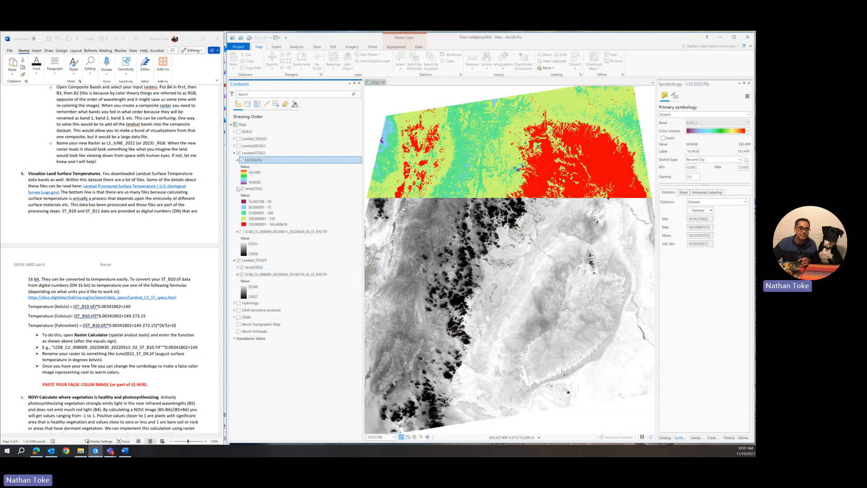
click(238, 153)
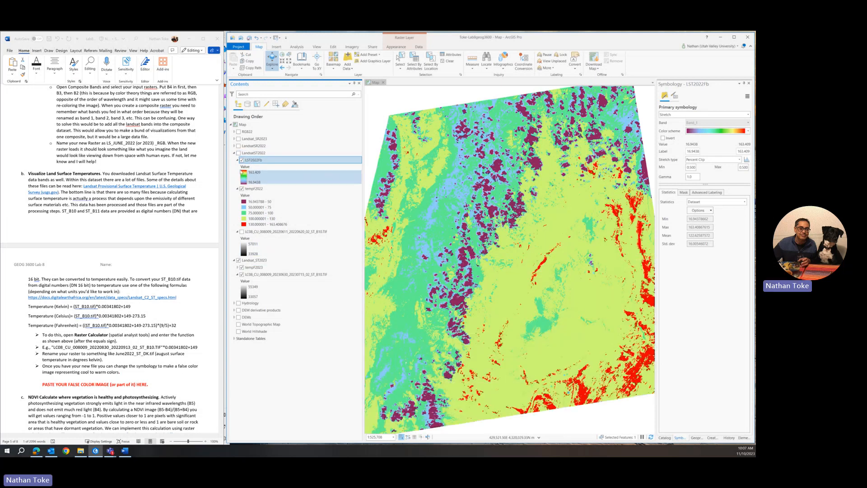
click(239, 153)
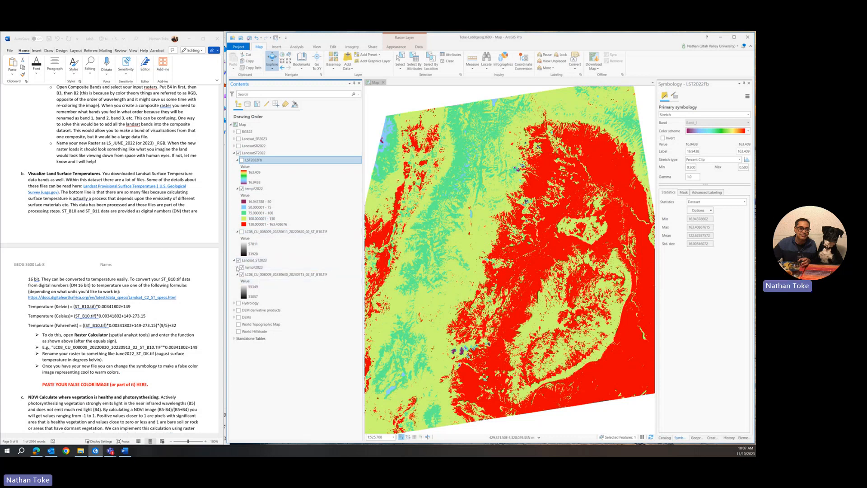
click(237, 267)
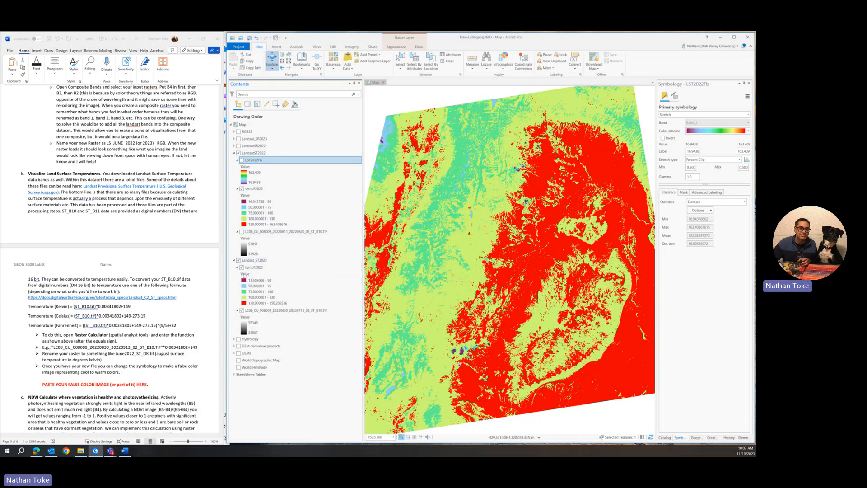
click(242, 189)
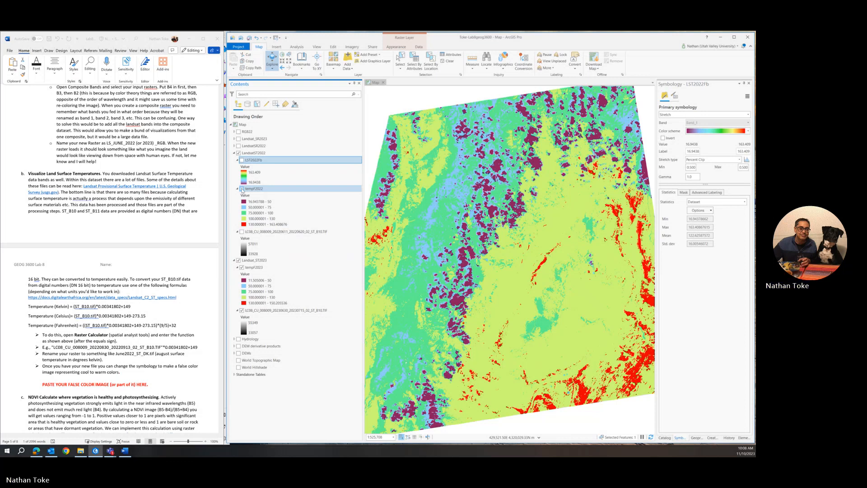
Show LST2022Fb again and read on in the Word lab document through the NDVI calculation instructions.
scroll(106, 306, down, 2)
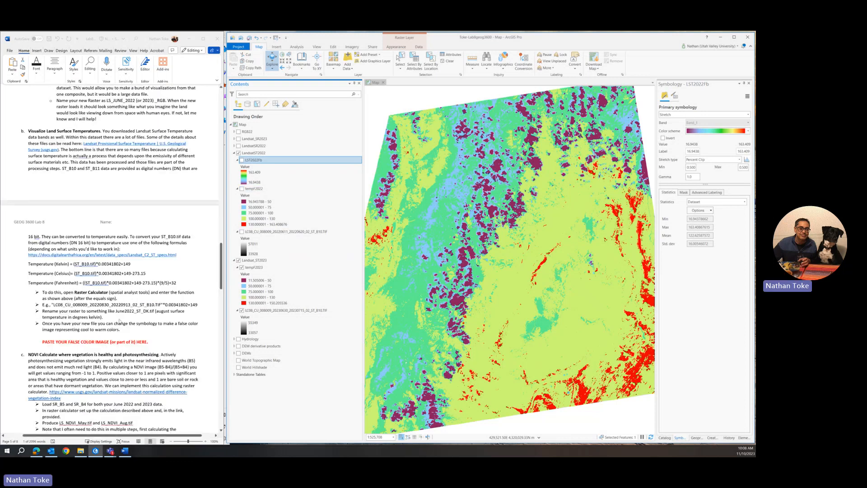
click(242, 161)
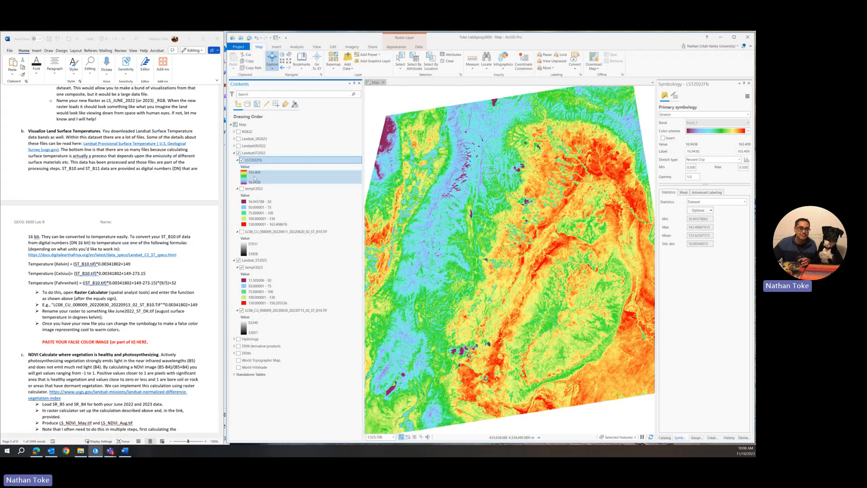
scroll(62, 326, down, 1)
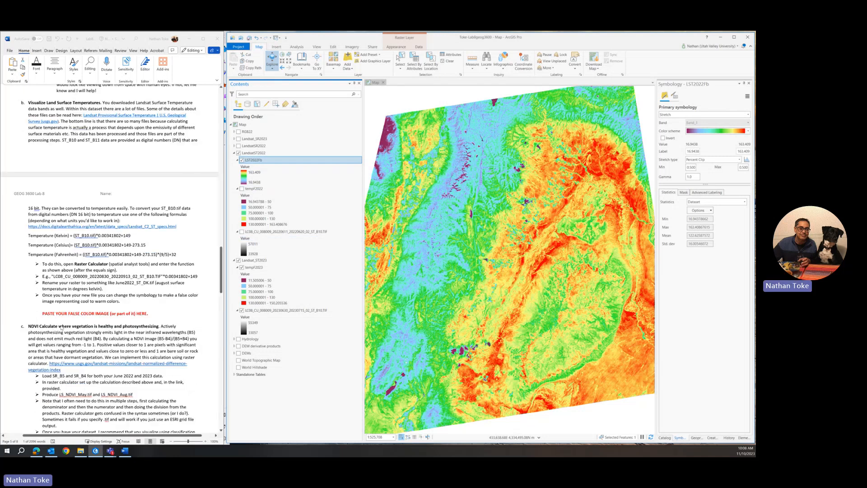
scroll(85, 268, down, 4)
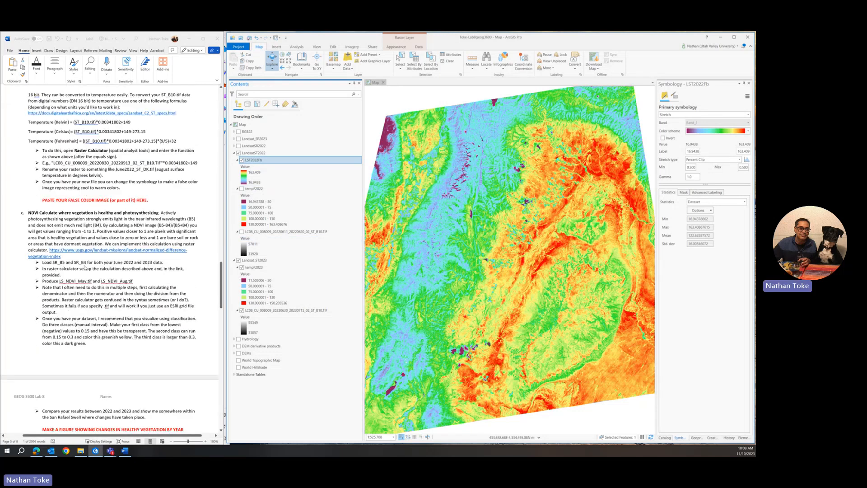
scroll(85, 268, down, 2)
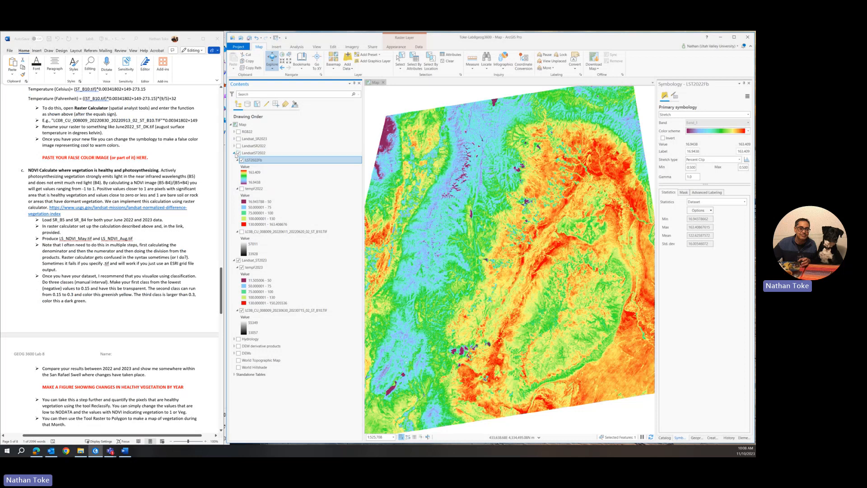
Collapse the LandsatST2022 and Landsat_ST2023 groups and hide both surface temperature groups.
click(236, 155)
click(235, 153)
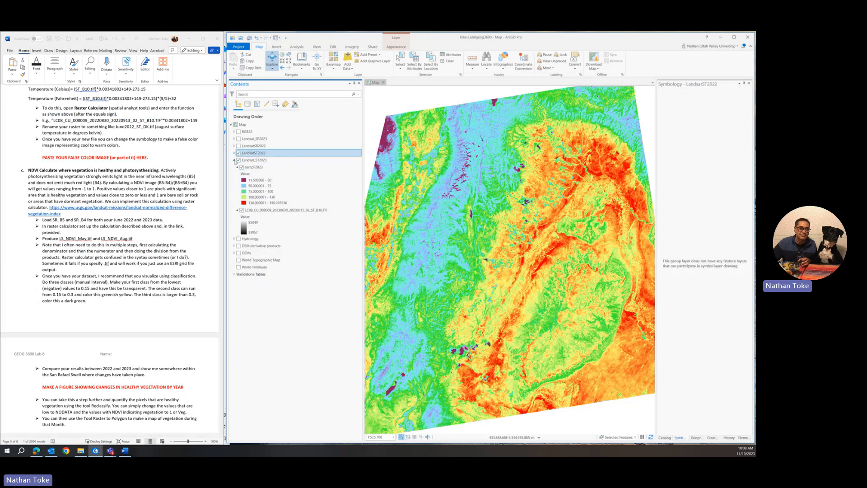
click(234, 161)
click(239, 153)
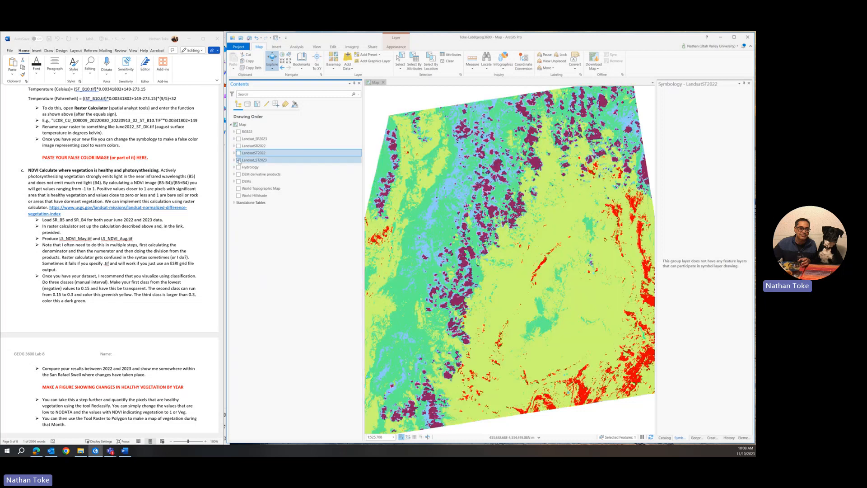
Expand the 2022 and 2023 surface reflectance groups and show their SR_B4 and SR_B5 rasters with the RGB composites hidden.
click(234, 146)
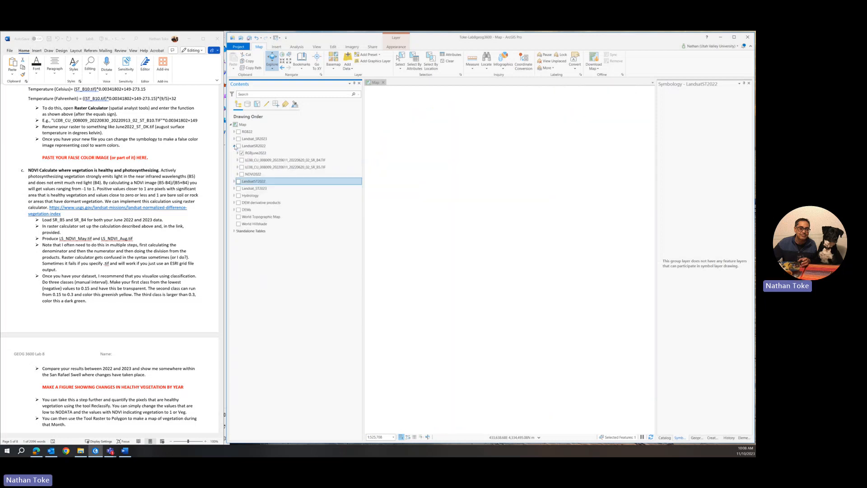
click(234, 139)
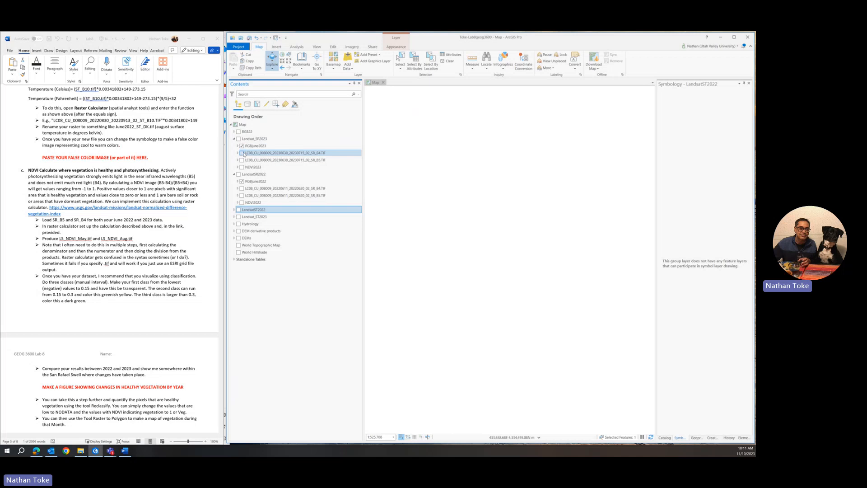
click(242, 153)
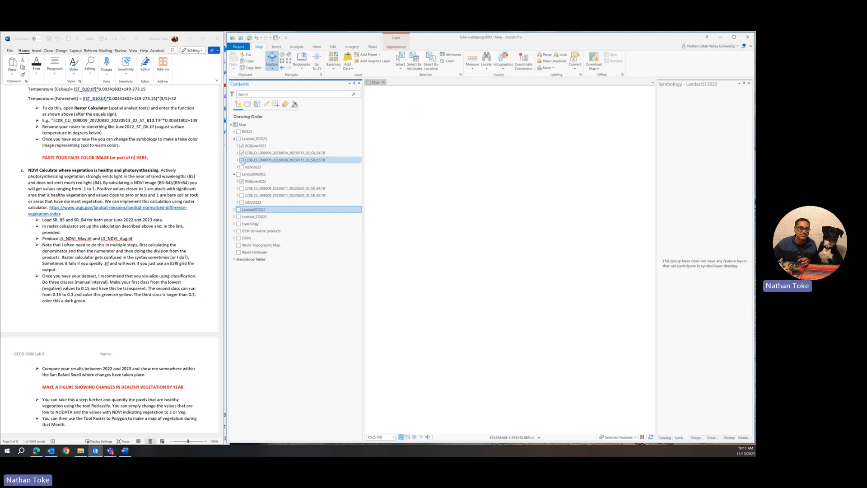
click(239, 138)
click(242, 146)
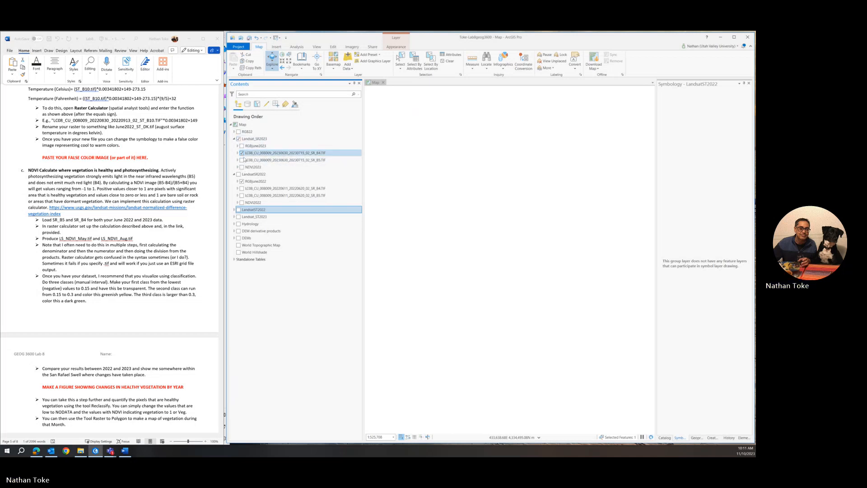
click(242, 160)
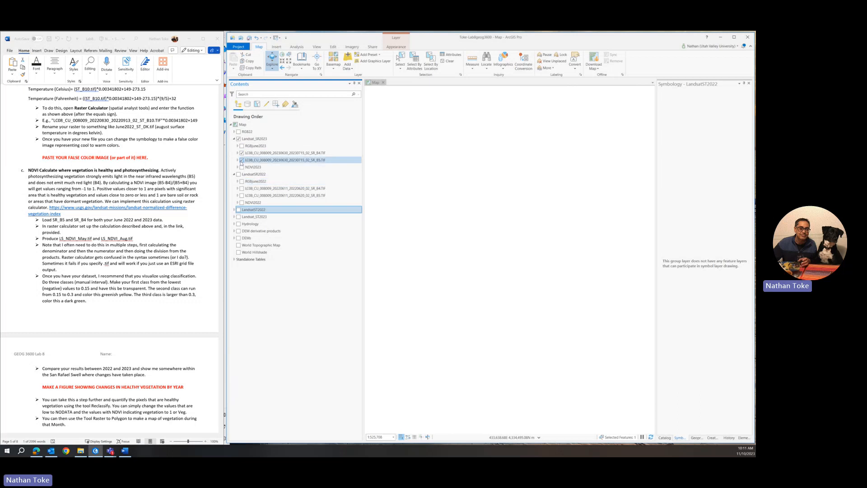
click(242, 188)
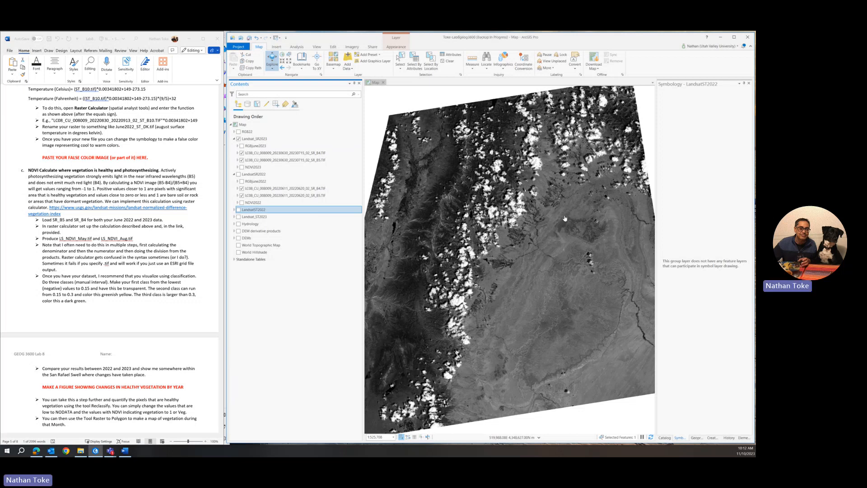
Compare the 2023 SR_B4 and SR_B5 rasters by toggling the SR_B4 layer's visibility, including close up over the farmland.
click(242, 154)
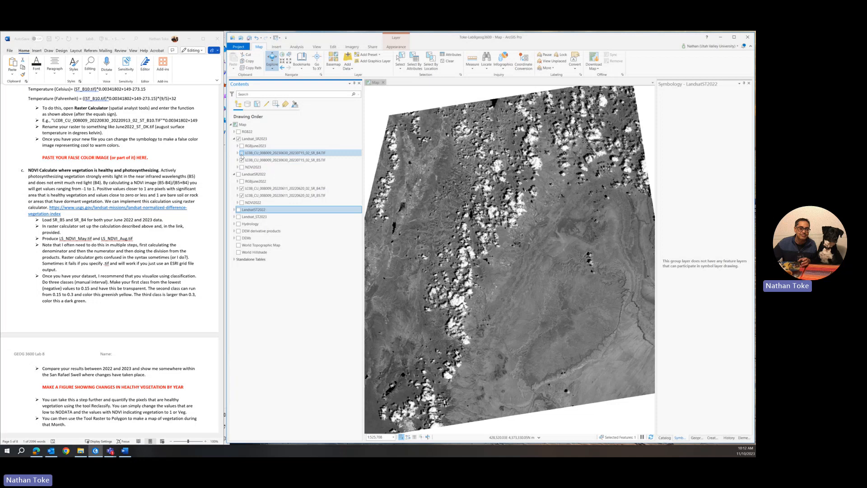
click(242, 153)
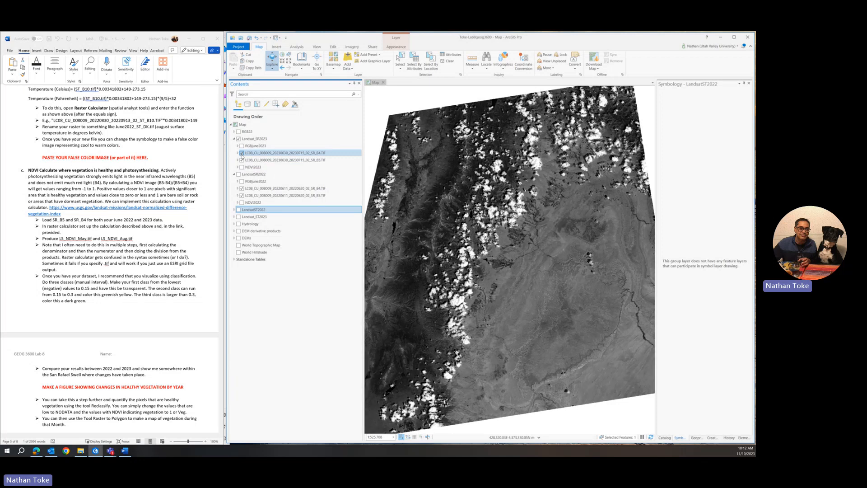
click(242, 153)
click(242, 153)
click(242, 154)
click(241, 153)
click(242, 153)
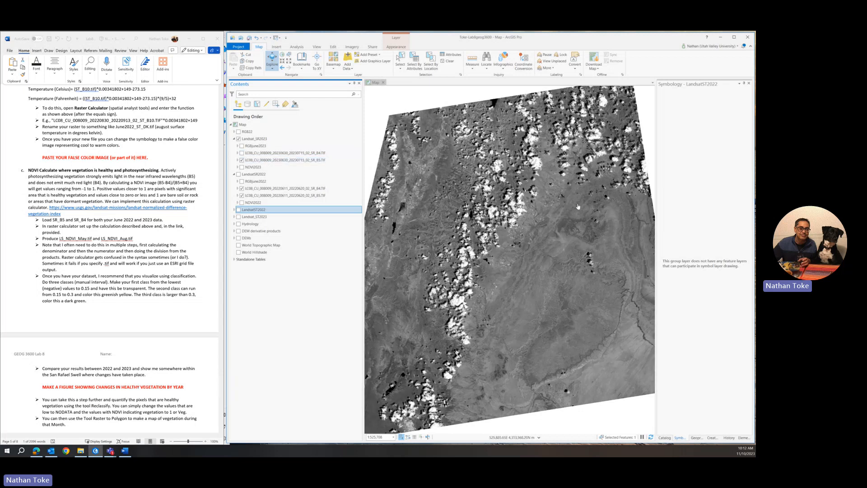
scroll(491, 222, up, 5)
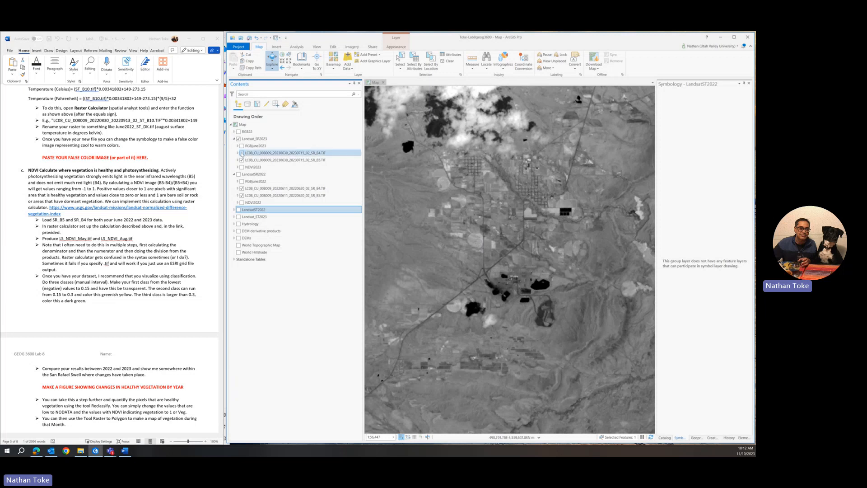
click(241, 153)
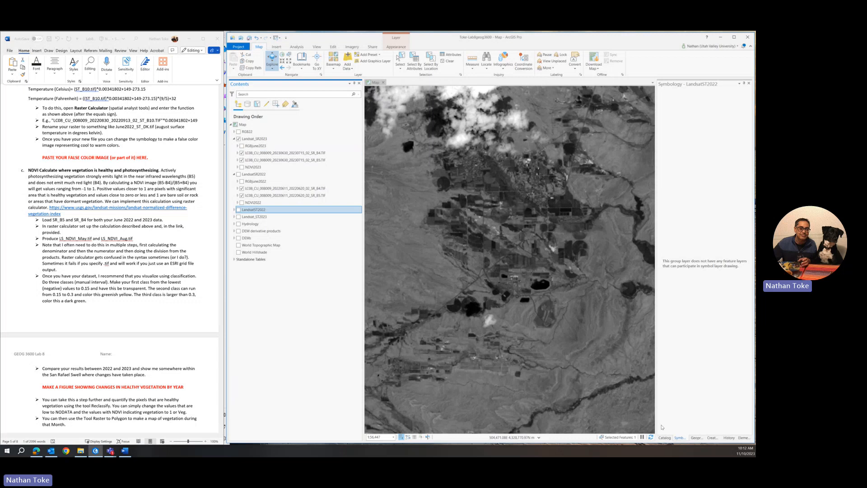
Start a blank Raster Calculator expression with the NDVI numerator in parentheses: 2023 SR_B5 raster minus 2023 SR_B4 raster.
click(696, 438)
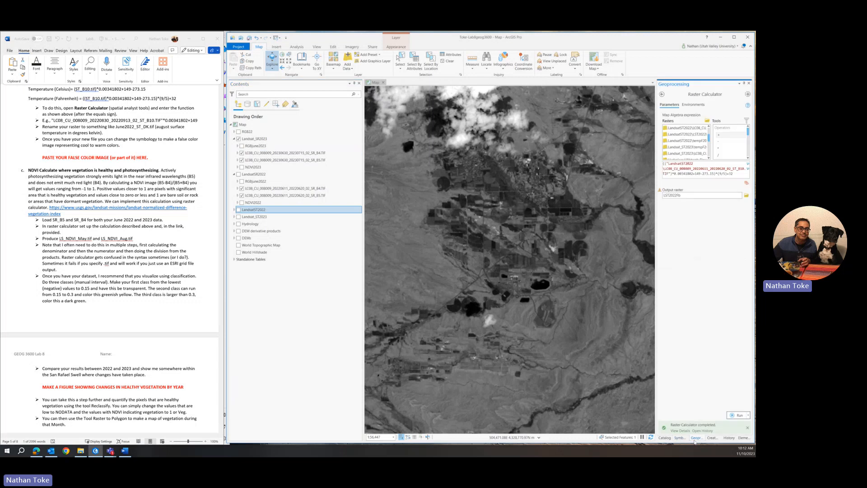
click(662, 94)
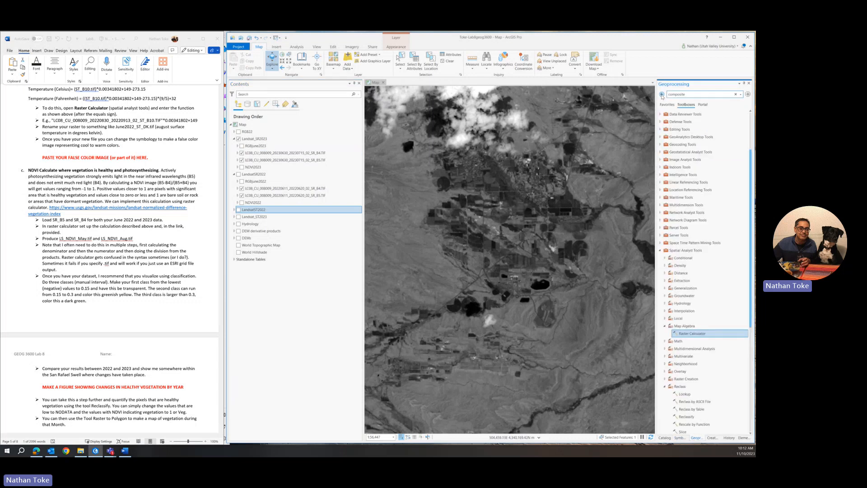
click(693, 334)
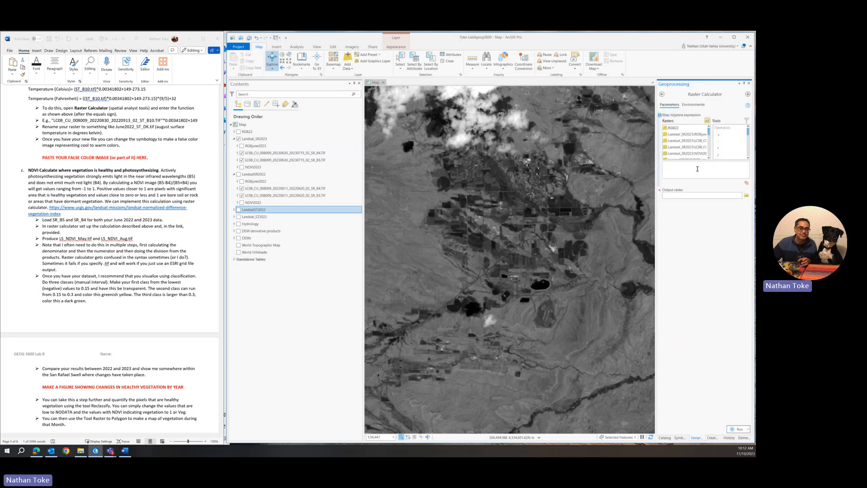
drag(656, 173, 546, 180)
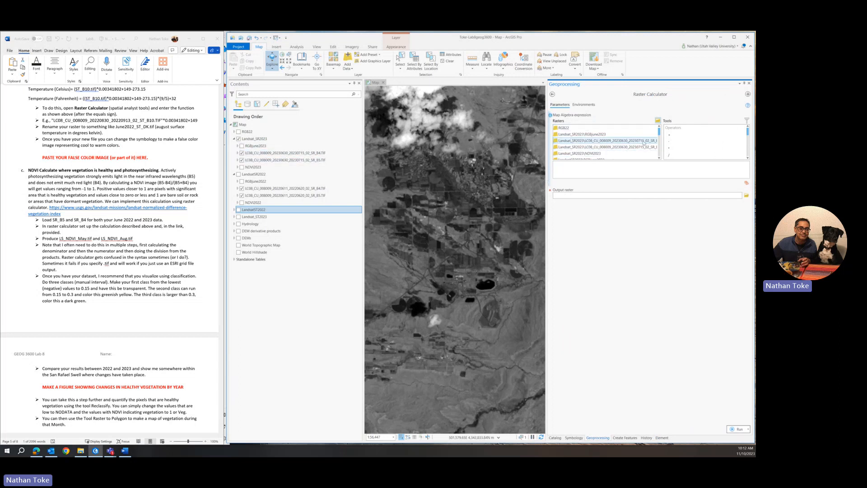
drag(546, 181, 511, 180)
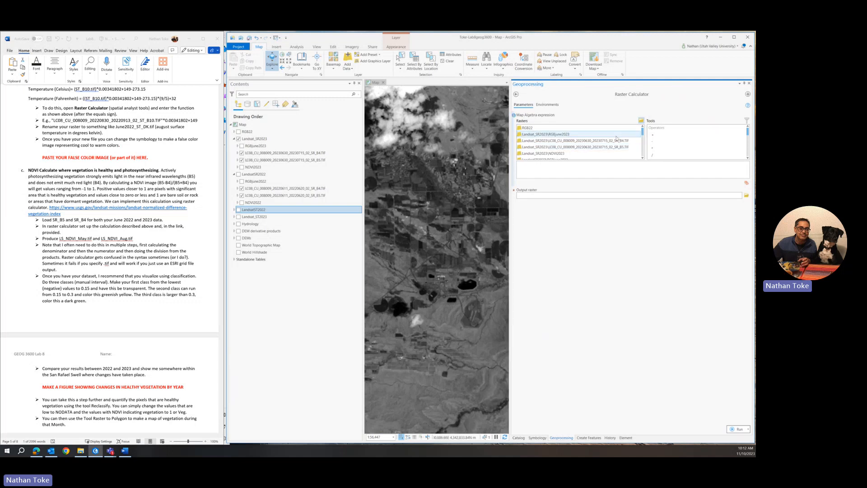
click(559, 171)
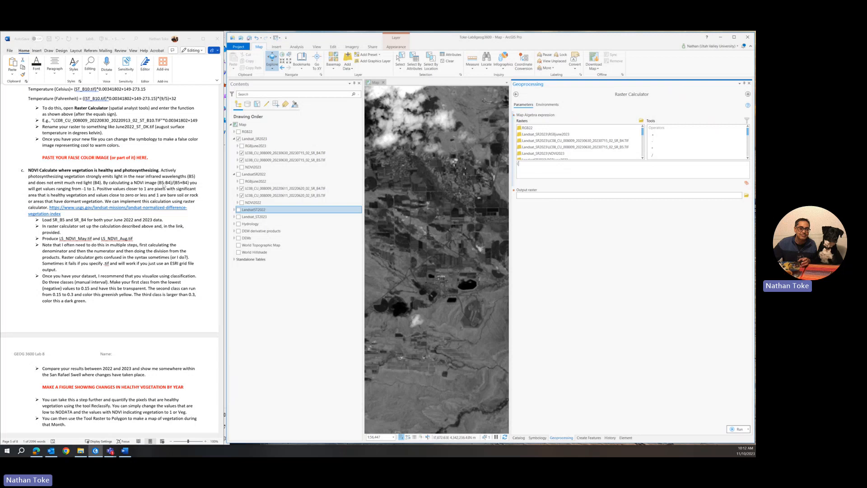
double_click(560, 147)
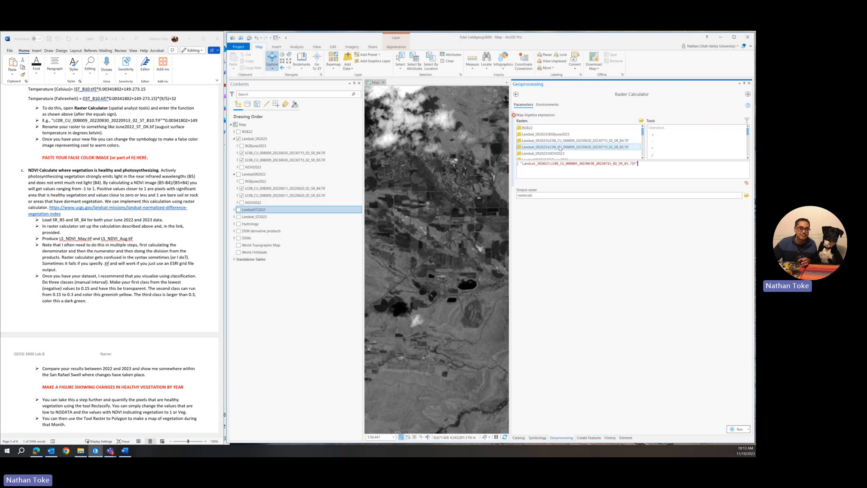
double_click(653, 143)
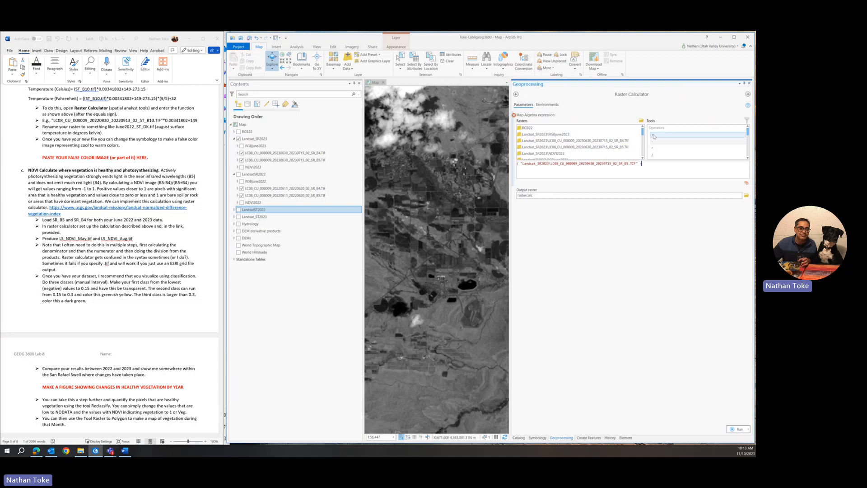
double_click(623, 143)
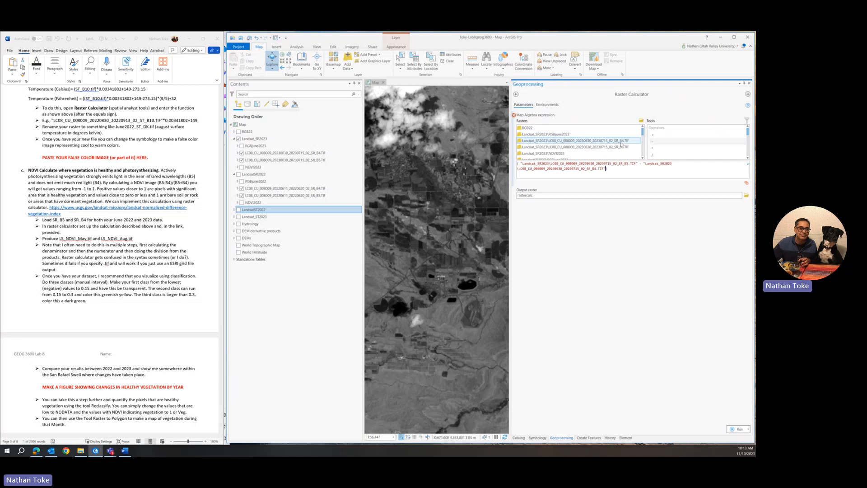
text())
Divide the numerator by the parenthesised sum of the 2023 SR_B5 and SR_B4 rasters.
double_click(657, 156)
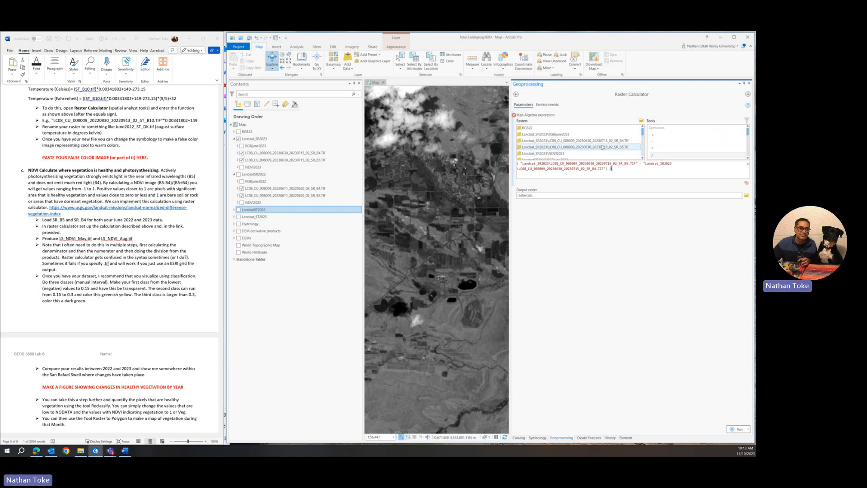
text(()
click(601, 148)
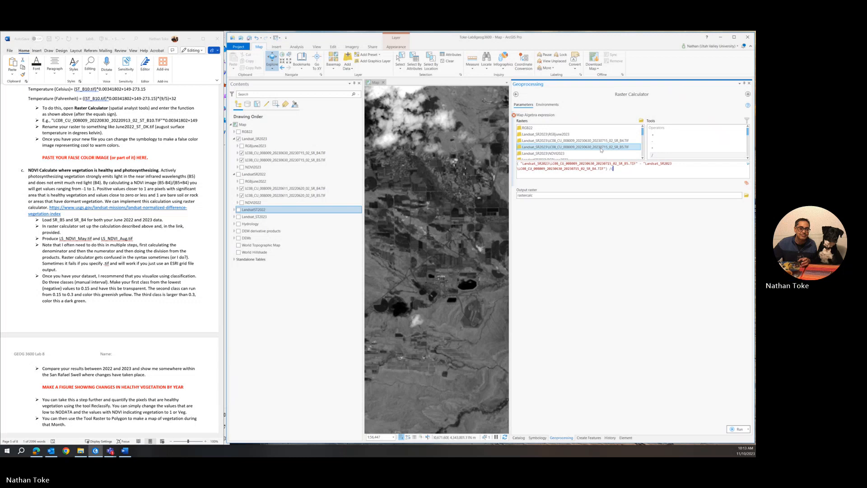
double_click(601, 148)
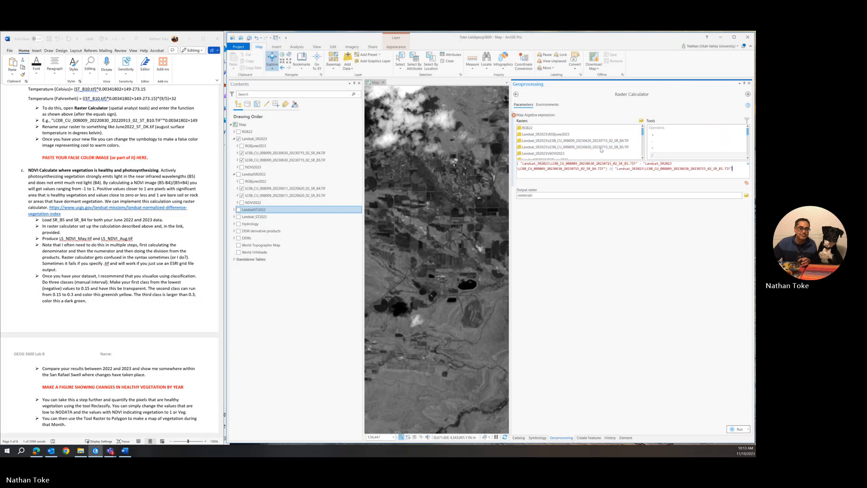
double_click(653, 135)
double_click(625, 141)
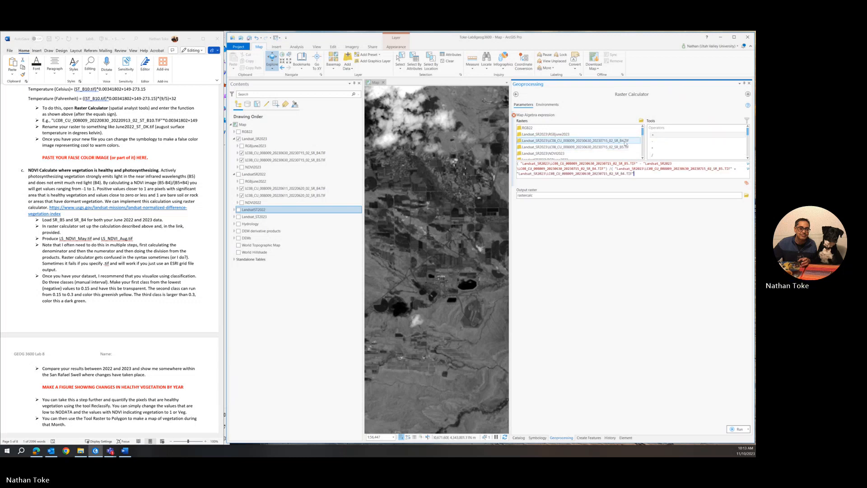
text())
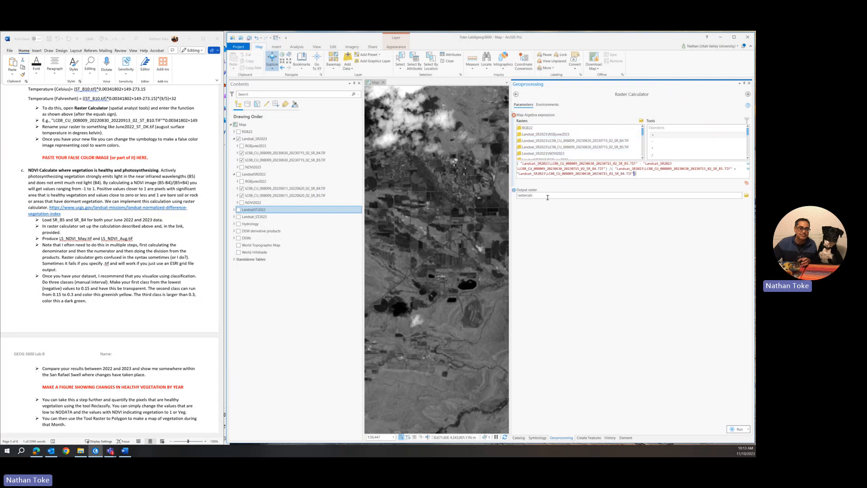
Name the output raster NDVI23 in the project geodatabase and run the calculation.
drag(725, 195, 741, 195)
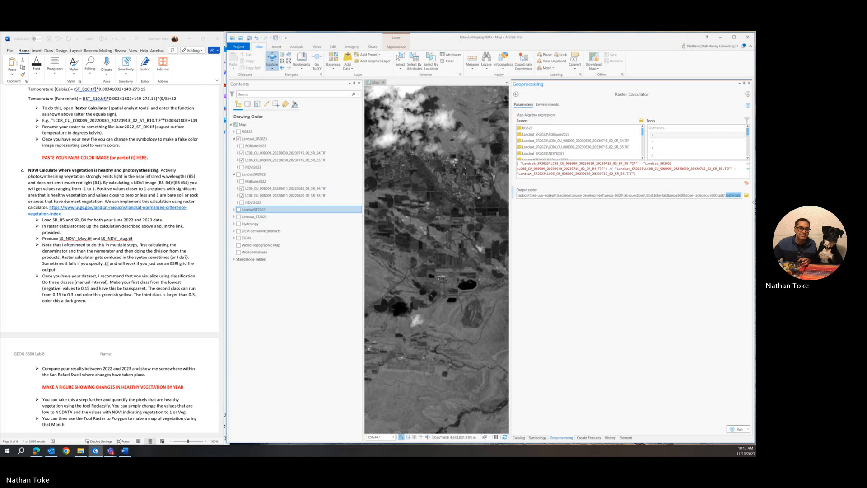
key(BackSpace)
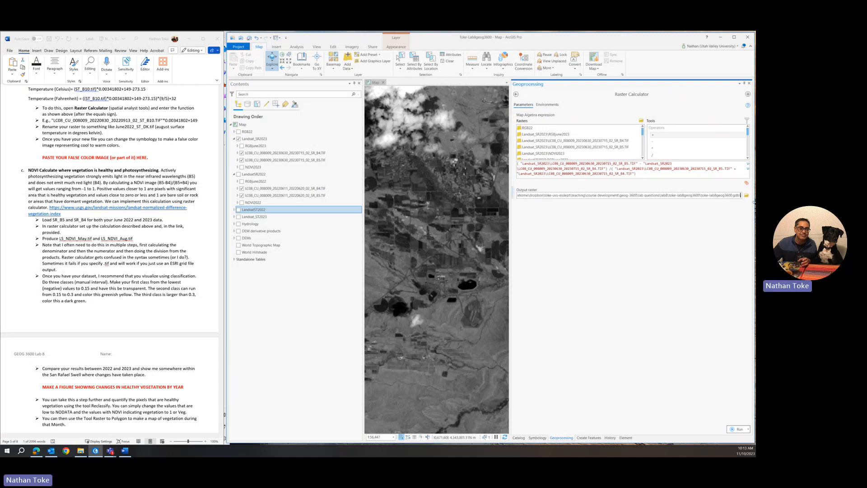
text(NDVI)
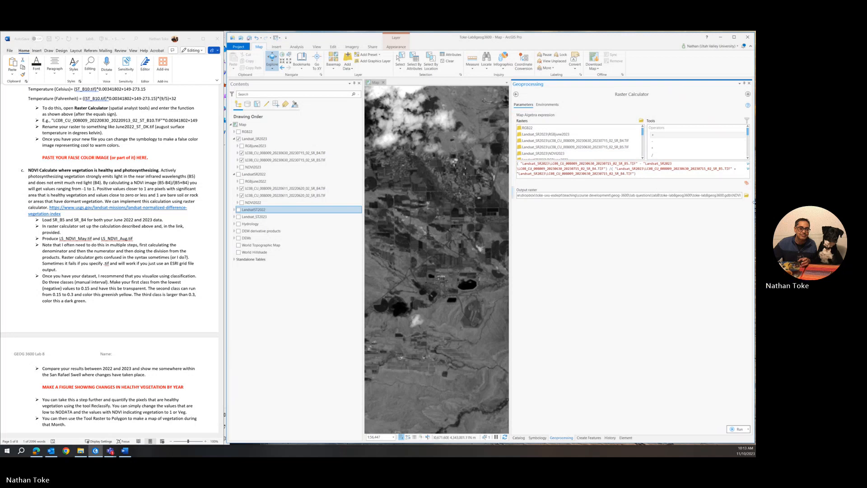
text(23)
click(739, 429)
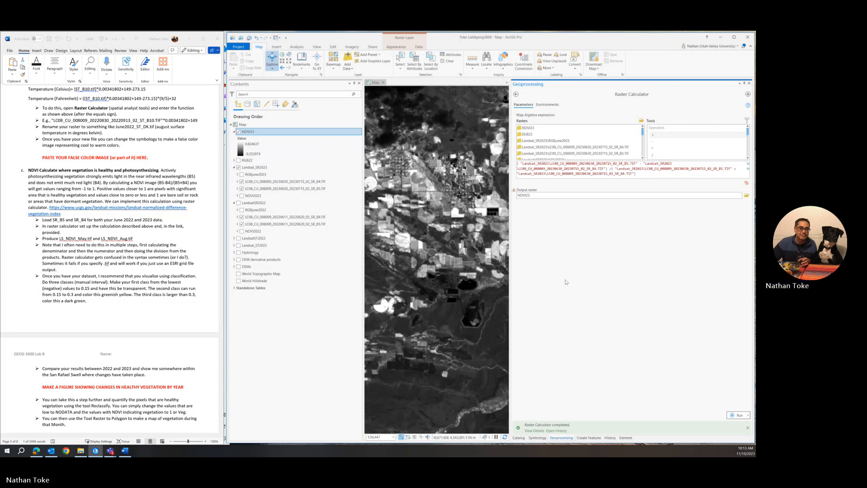
Close Raster Calculator, tuck away the symbology settings and hide the Landsat_SR2023 group to inspect NDVI23 on a larger map.
click(749, 84)
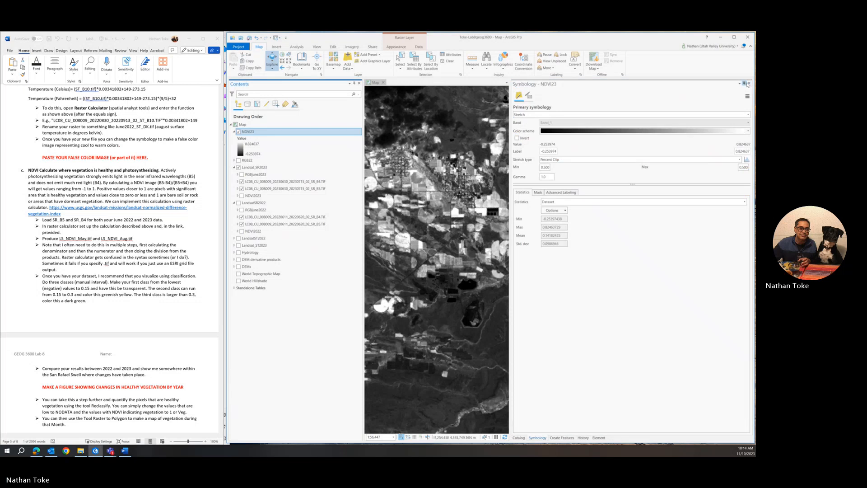
click(744, 84)
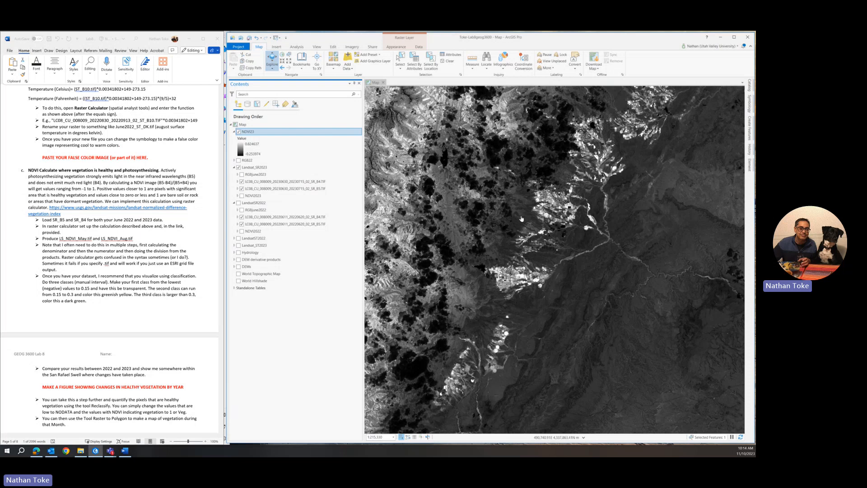
drag(521, 218, 522, 316)
scroll(522, 316, down, 3)
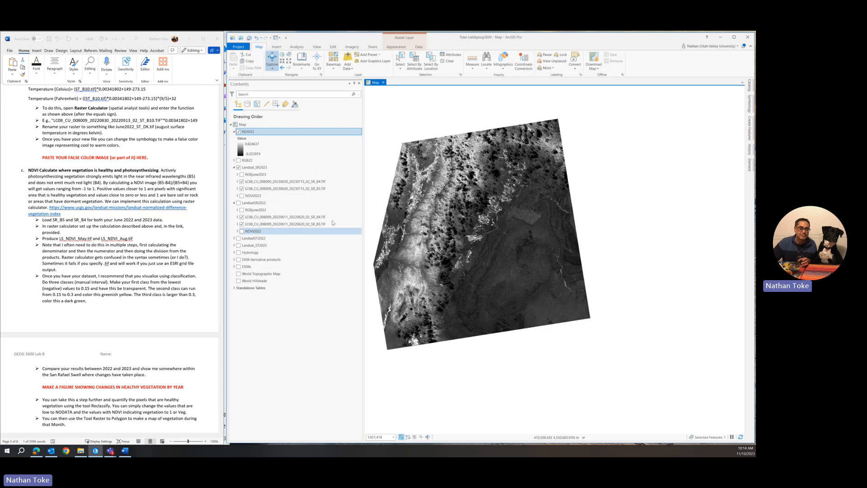
click(238, 167)
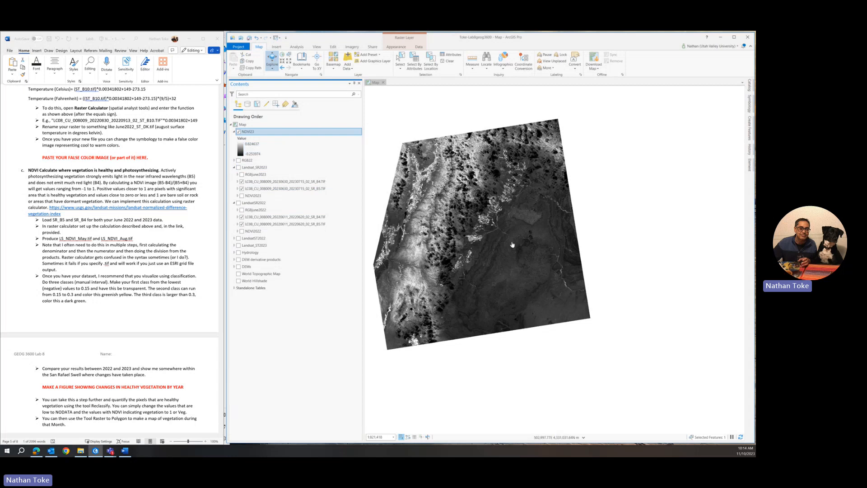
scroll(497, 226, up, 2)
scroll(496, 225, up, 3)
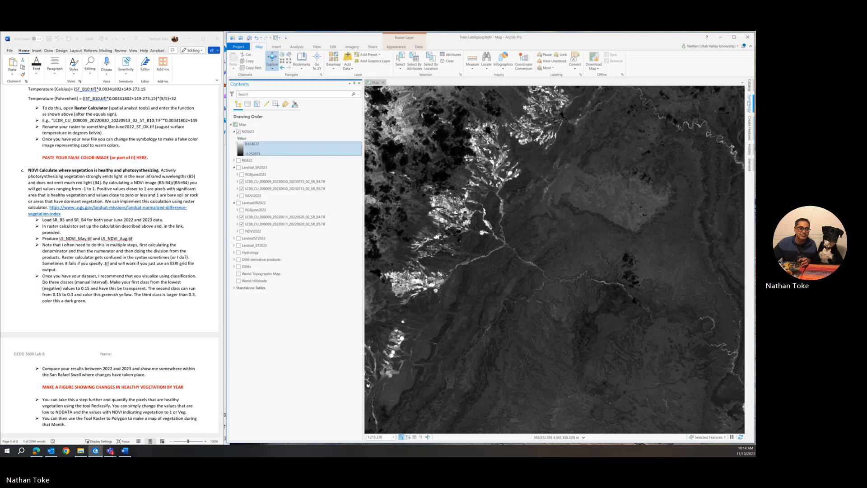
Symbolize NDVI23 with the inverted Elevation #10 color scheme so that high values are green.
click(749, 103)
click(730, 132)
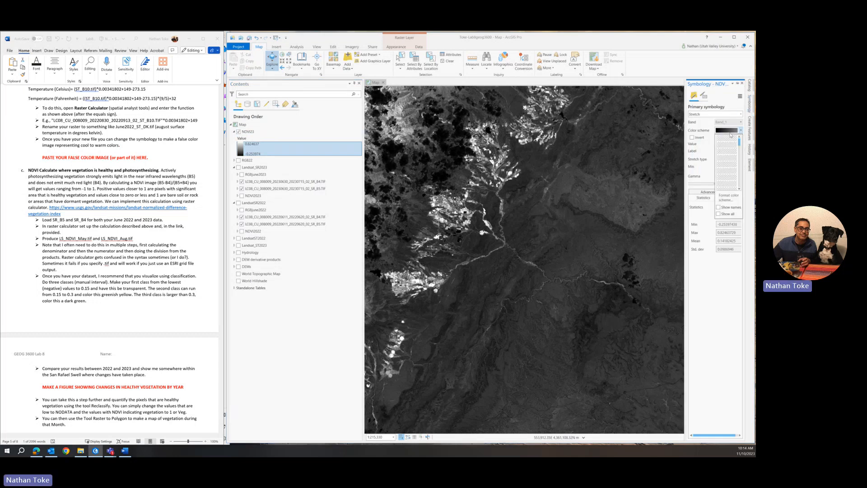
scroll(729, 157, down, 1)
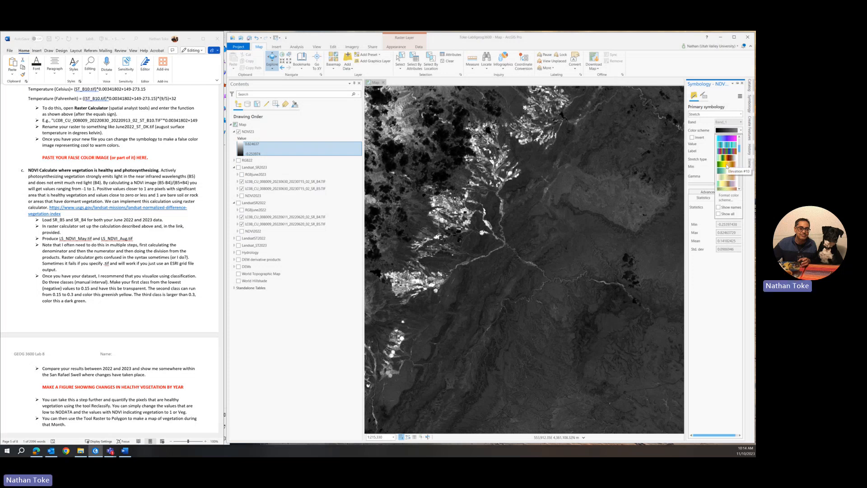
click(726, 167)
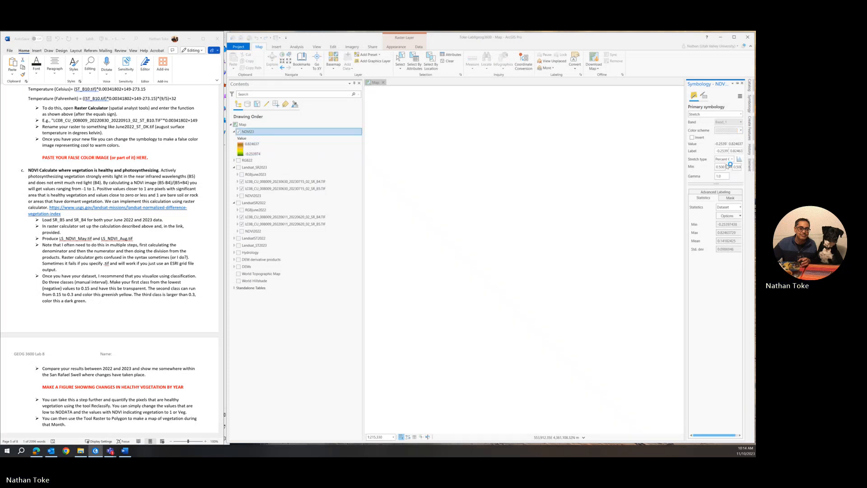
click(692, 137)
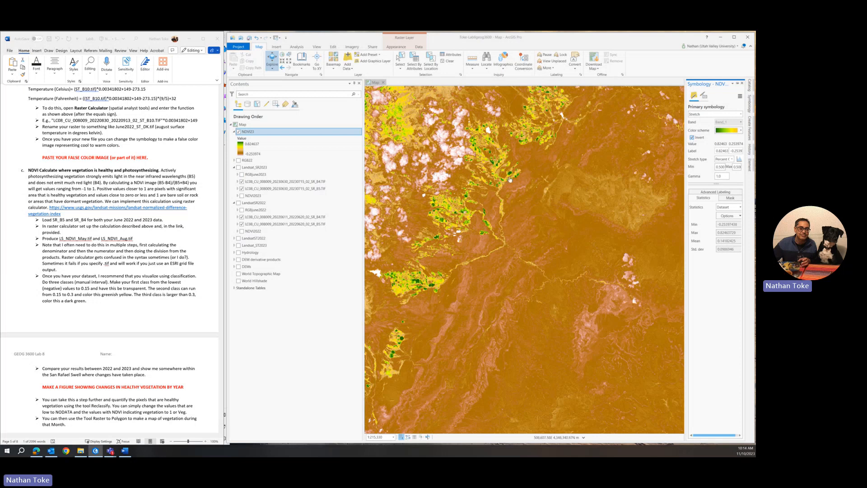
Check the NDVI23 pixel value at a point on the map and examine the vegetated areas farther north.
click(516, 155)
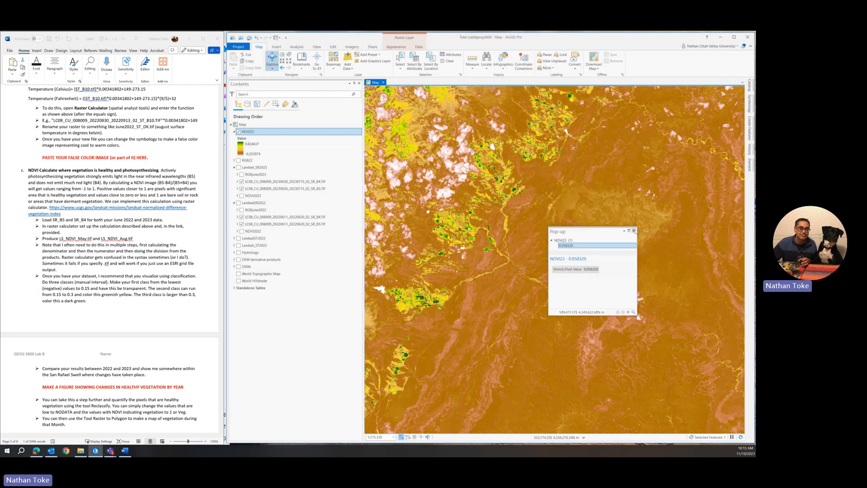
click(633, 230)
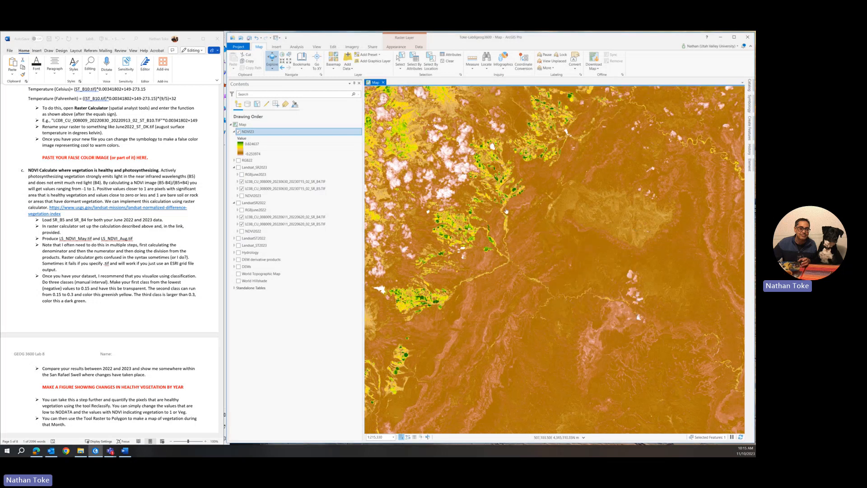
drag(506, 212, 548, 335)
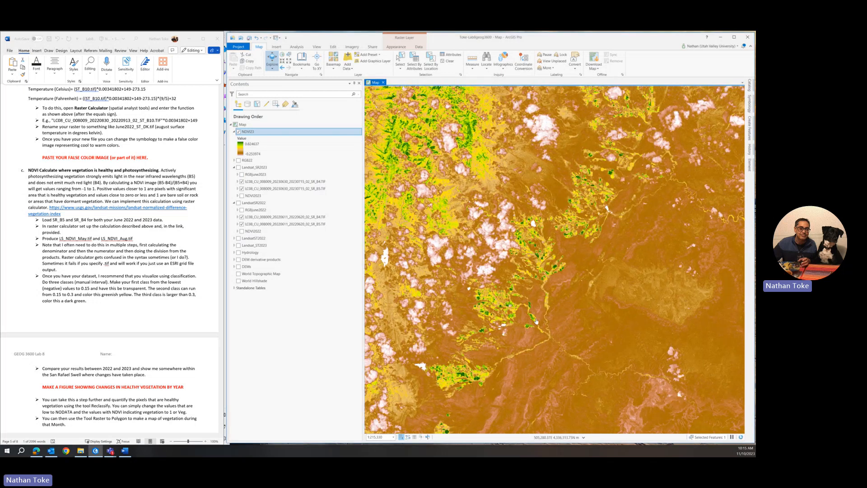
Restyle NDVI23 with the teal-yellow-tan color scheme and set its stretch type to Standard Deviation.
click(748, 105)
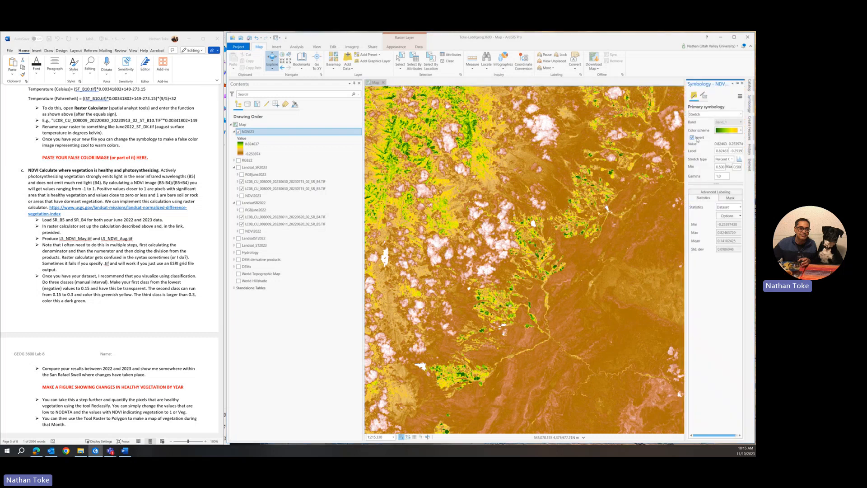
drag(679, 143, 633, 143)
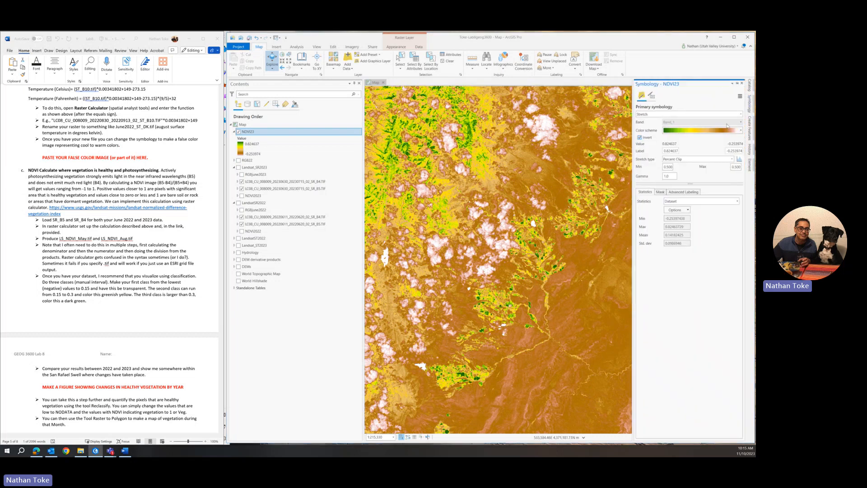
click(741, 130)
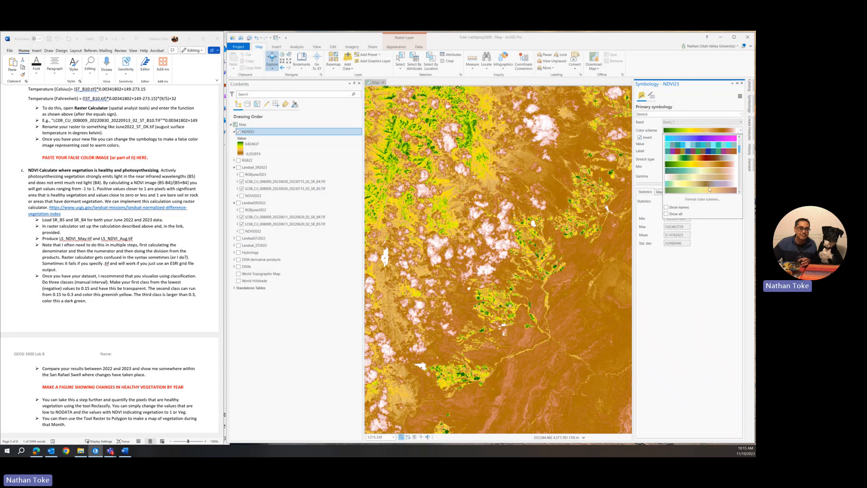
scroll(710, 189, down, 2)
click(703, 172)
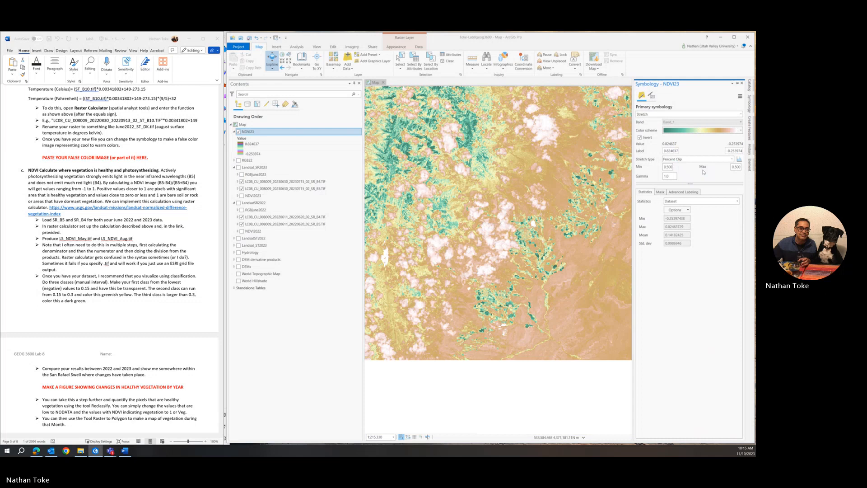
click(675, 160)
click(692, 223)
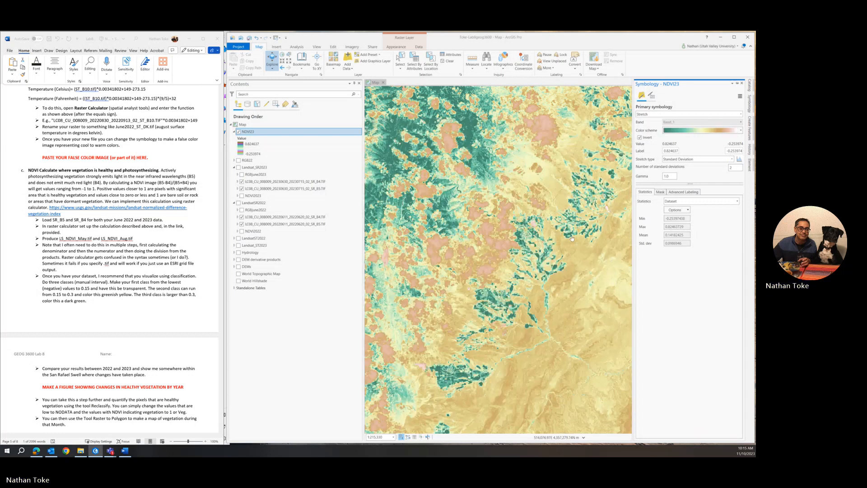
Check an NDVI23 pixel value on the map and examine vegetation from the northwestern mountains to the river corridor in the southeast.
drag(565, 300, 470, 180)
click(470, 180)
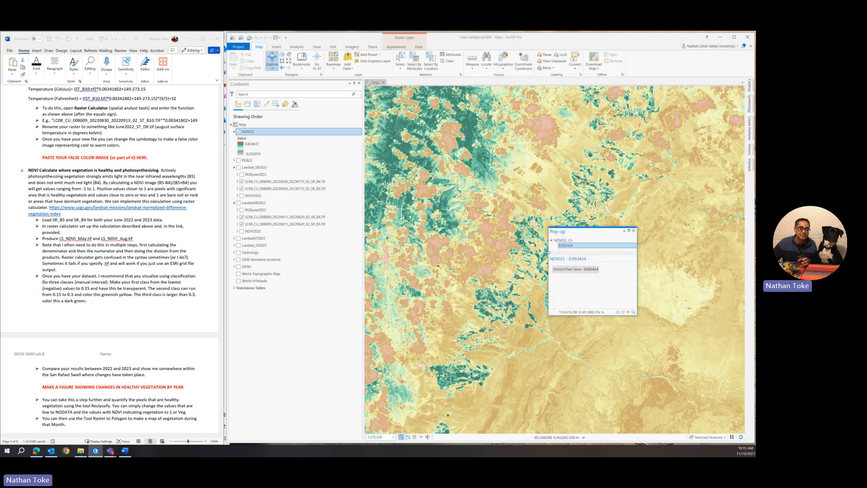
click(634, 232)
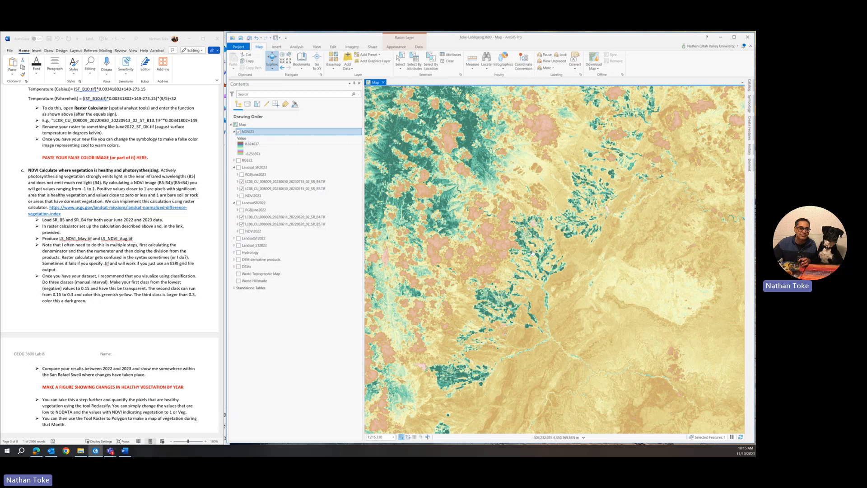
scroll(524, 258, down, 2)
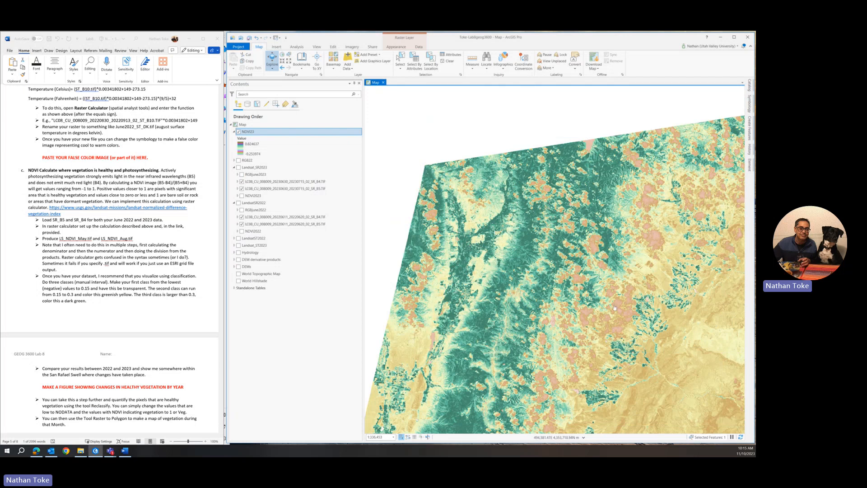
drag(690, 425, 528, 317)
drag(582, 408, 572, 314)
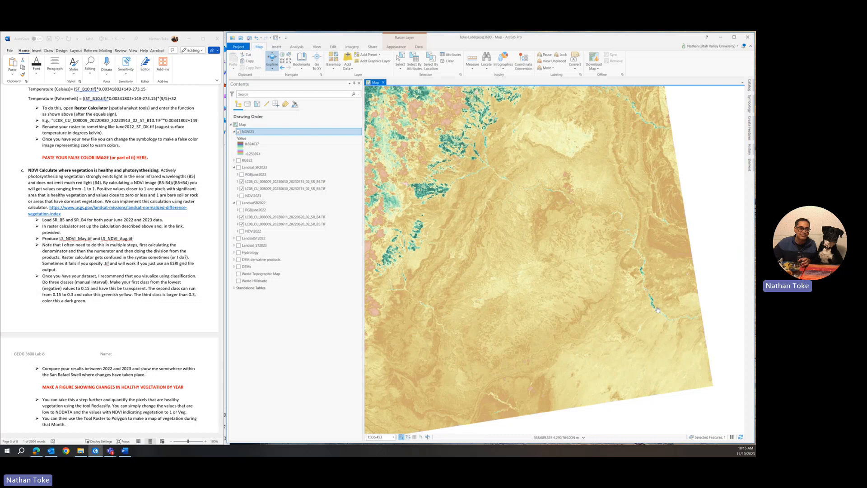
scroll(658, 310, up, 3)
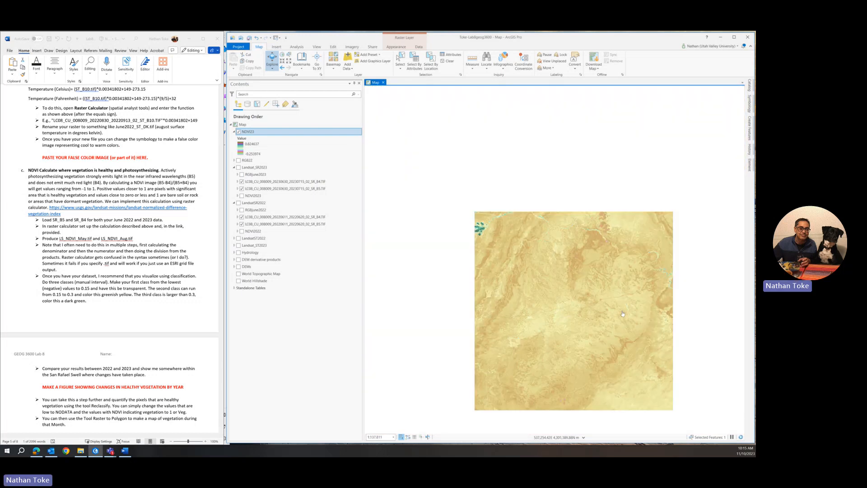
scroll(622, 313, down, 3)
scroll(677, 282, up, 6)
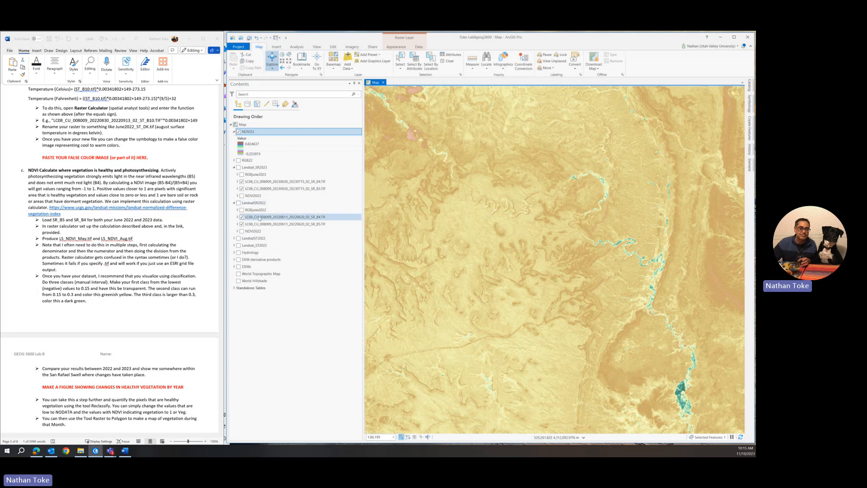
Collapse and hide the NDVI23 layer, and expand the class legends of NDVI2023 and NDVI2022.
click(234, 132)
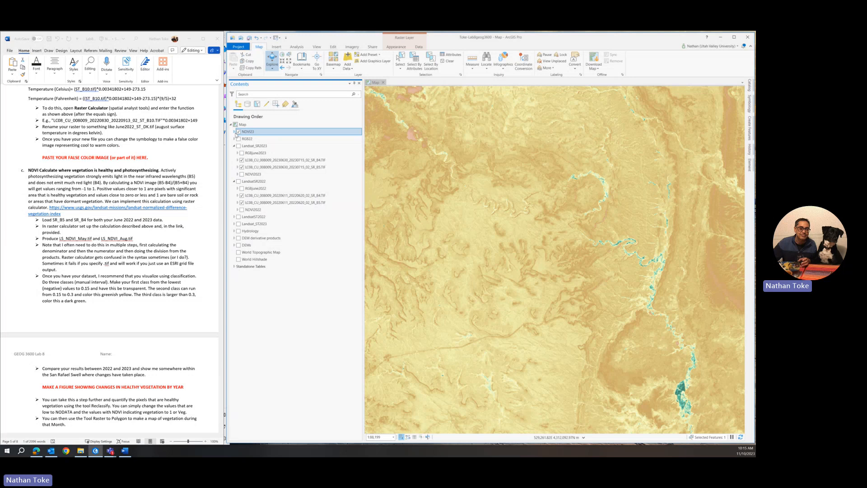
click(238, 132)
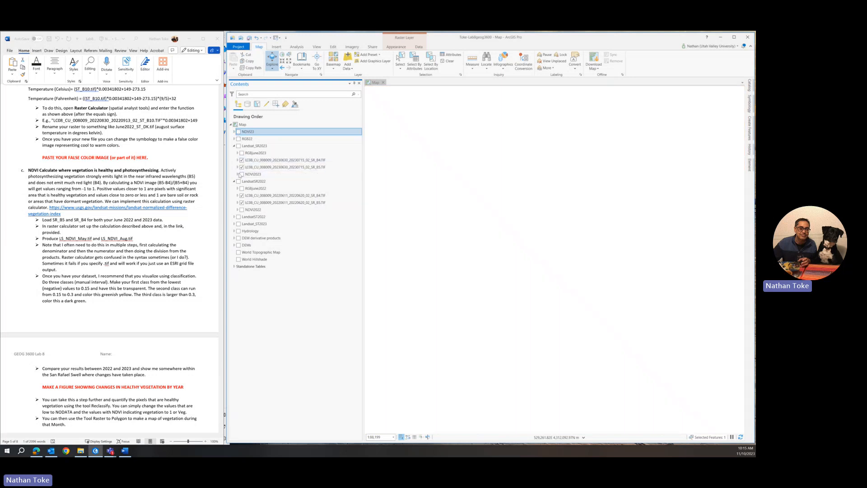
click(237, 174)
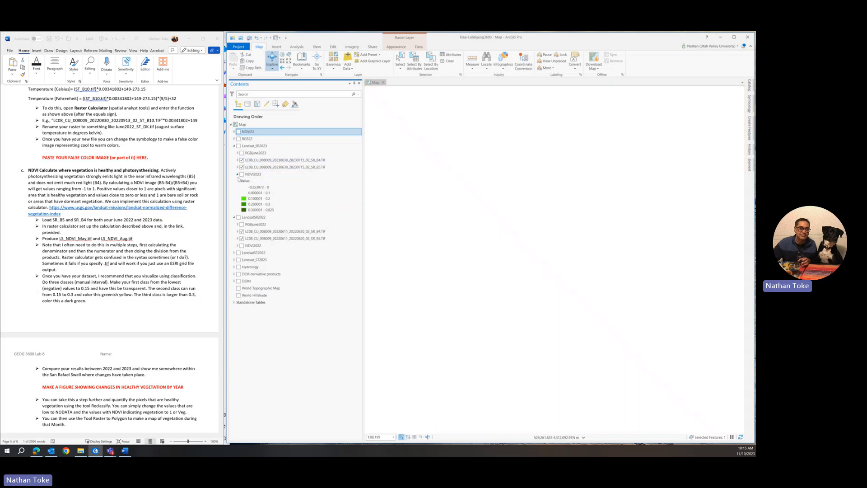
click(238, 246)
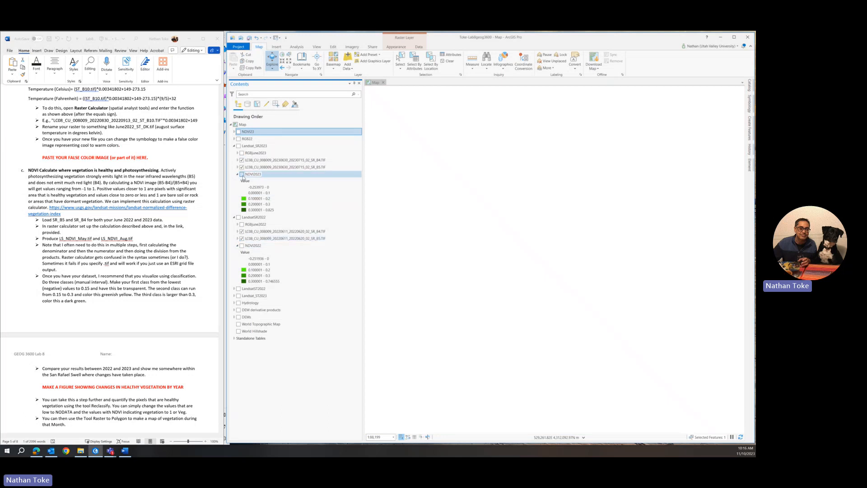
Show NDVI2023 within the Landsat_SR2023 group and hide that group's SR_B4 and SR_B5 rasters.
click(242, 176)
click(239, 146)
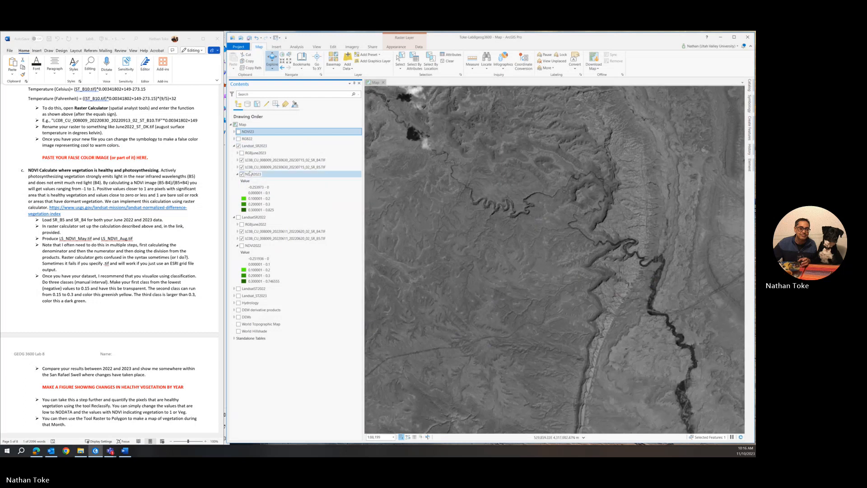
click(243, 167)
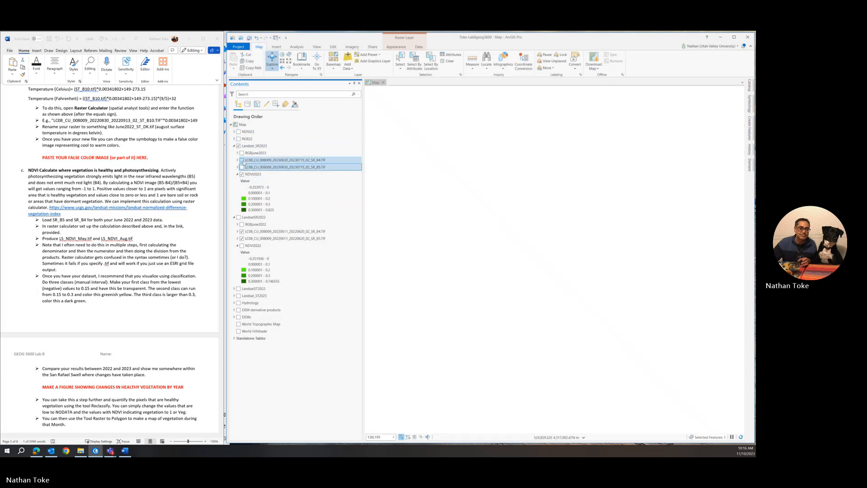
scroll(495, 212, down, 3)
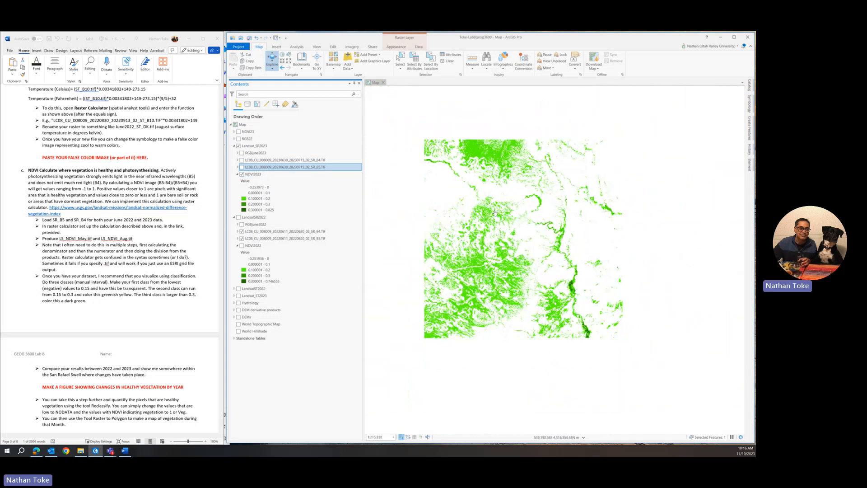
scroll(495, 212, down, 2)
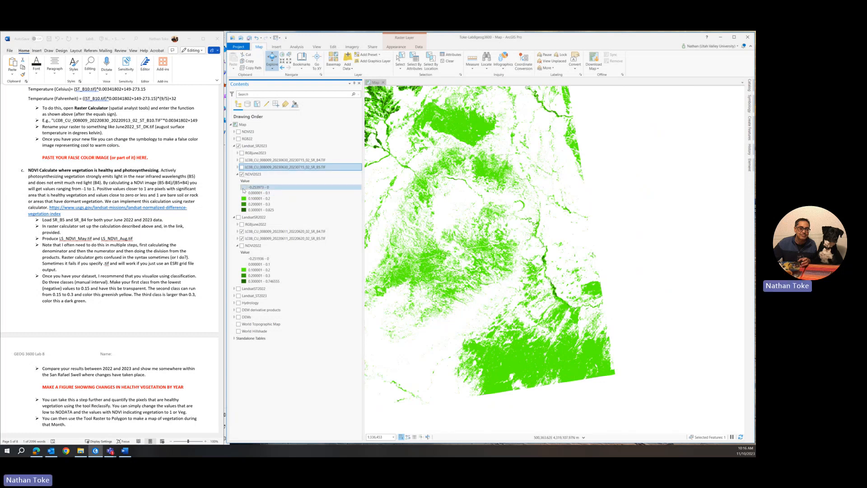
Open the NDVI2023 symbology and review the color and upper value of each manual-interval class.
right_click(254, 174)
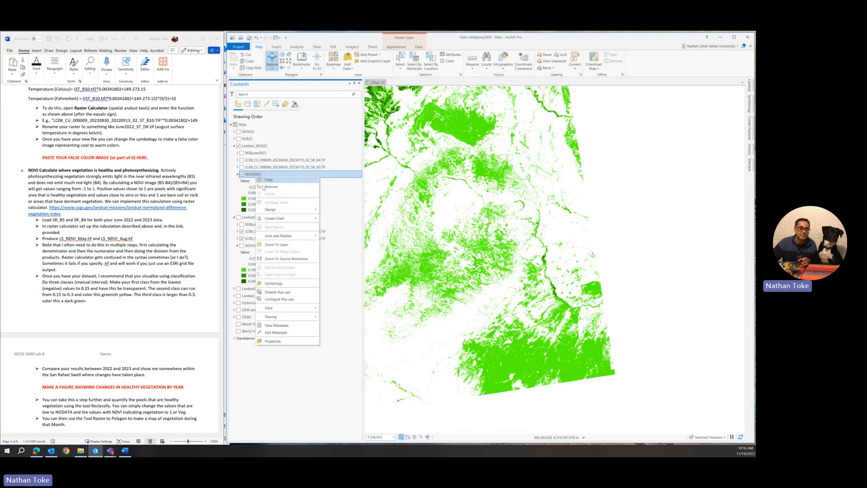
click(274, 283)
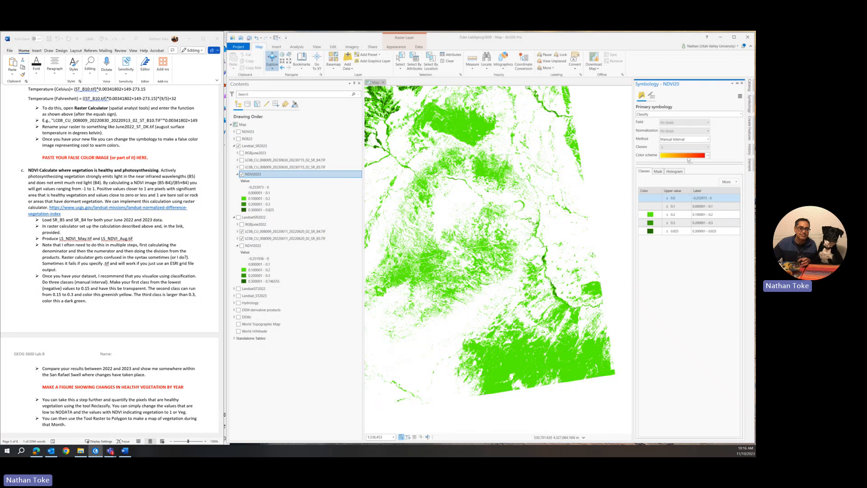
drag(651, 200, 652, 208)
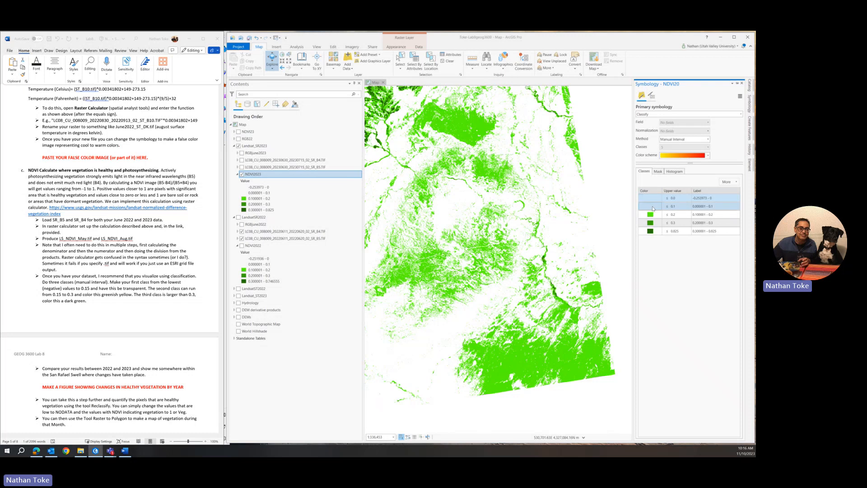
click(652, 202)
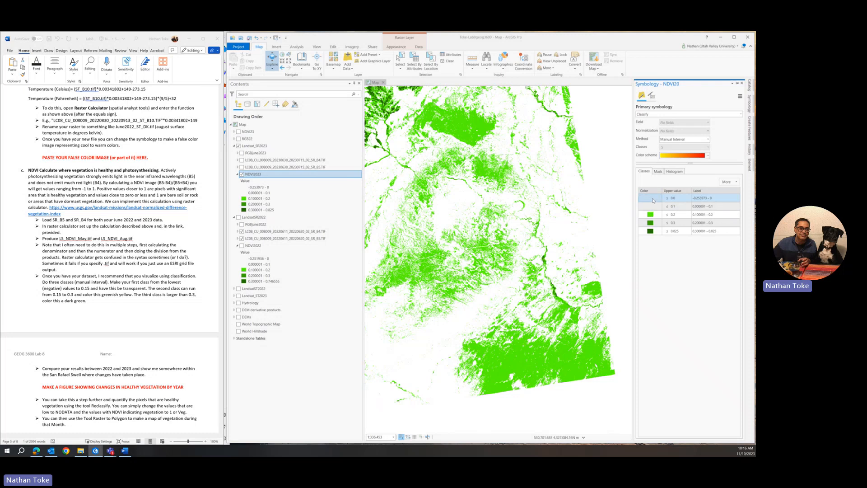
drag(652, 200, 649, 212)
click(651, 200)
drag(650, 199, 650, 209)
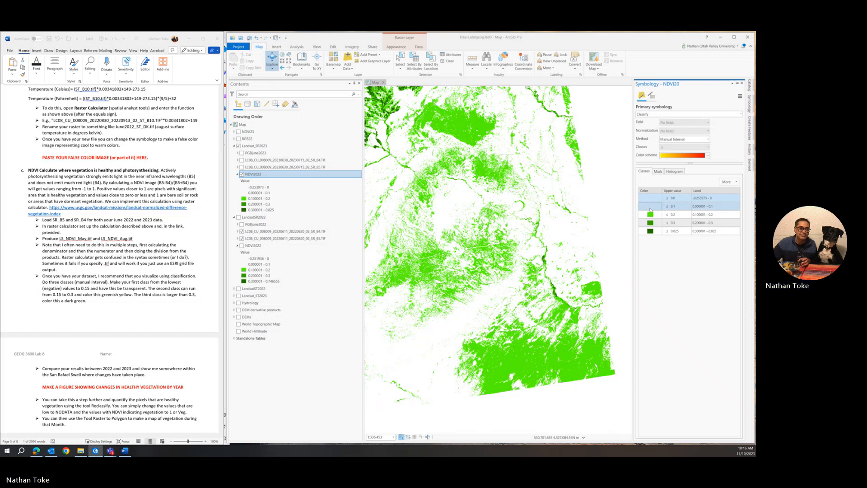
click(649, 214)
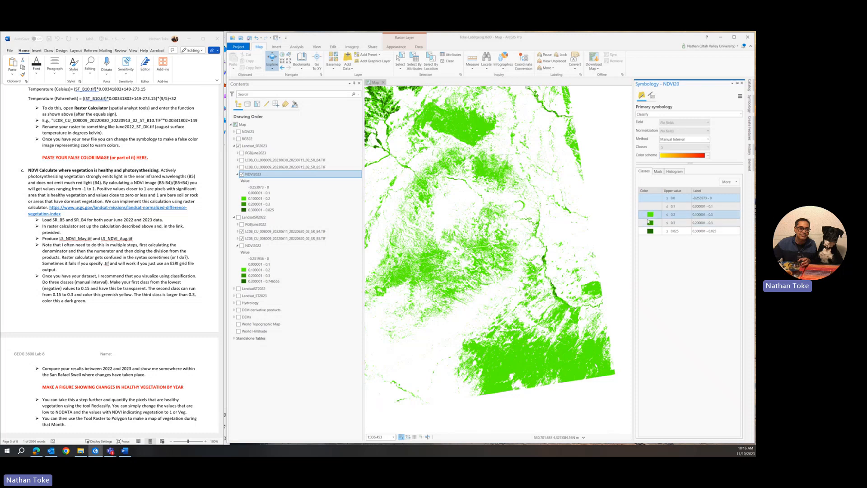
click(649, 222)
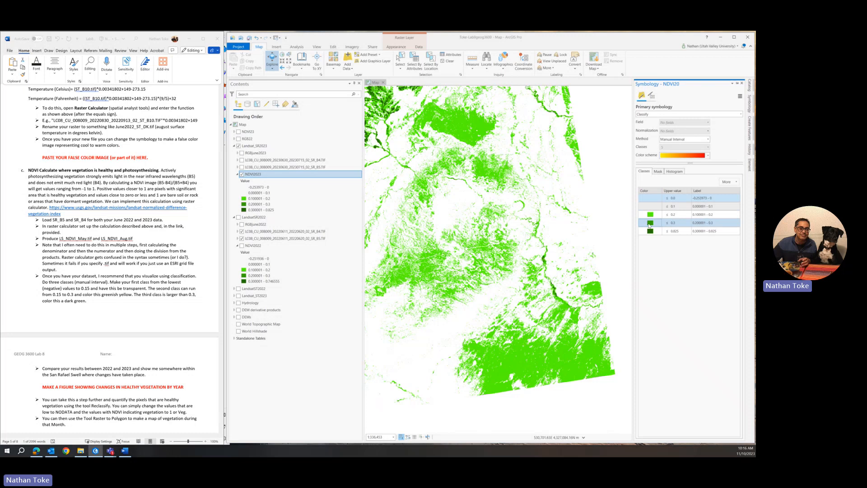
click(642, 231)
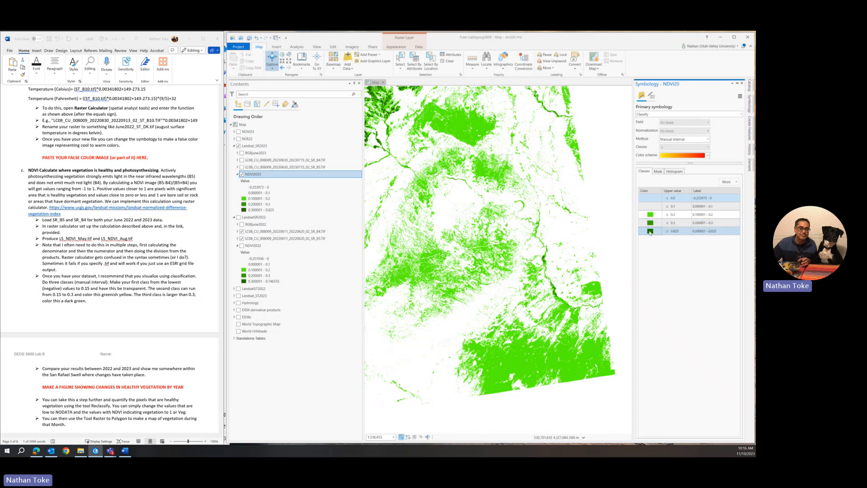
click(665, 223)
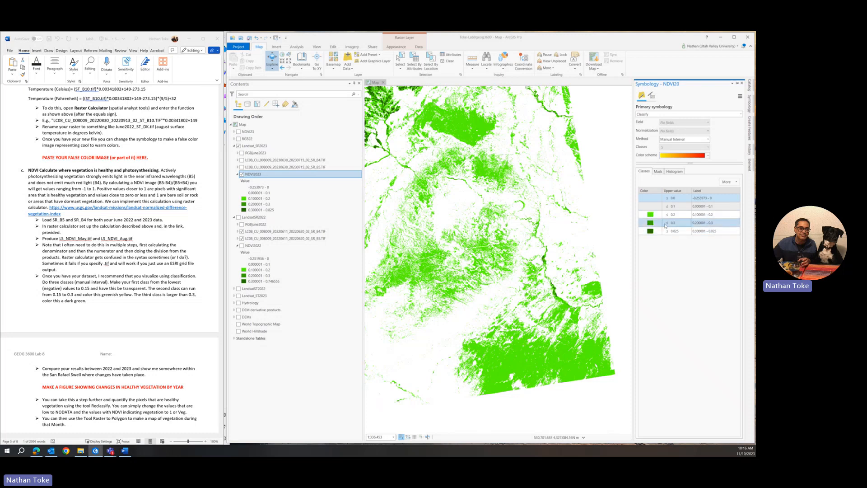
click(650, 232)
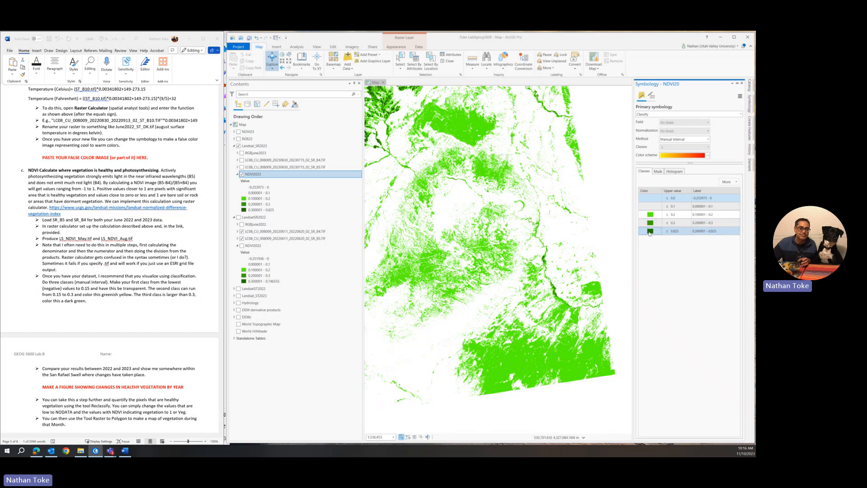
click(489, 244)
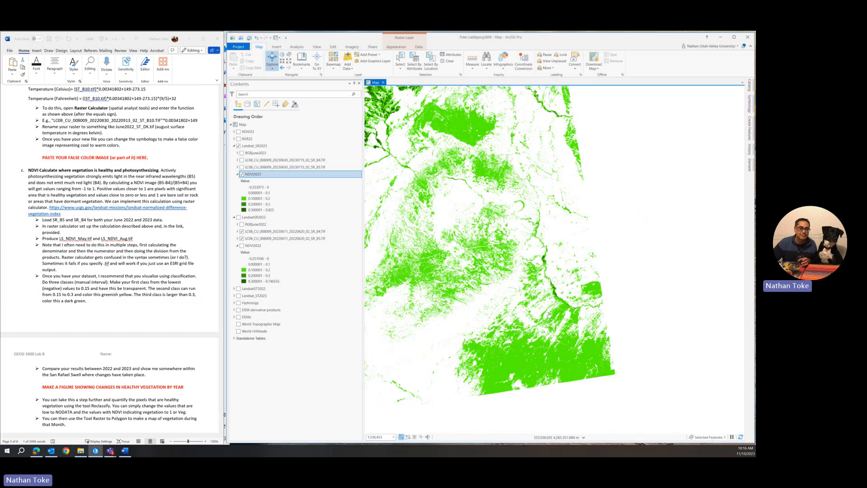
Examine the classified NDVI2023 vegetation in the irrigated fields, the western mountains and the desert to the southeast.
scroll(520, 253, up, 2)
scroll(474, 193, up, 2)
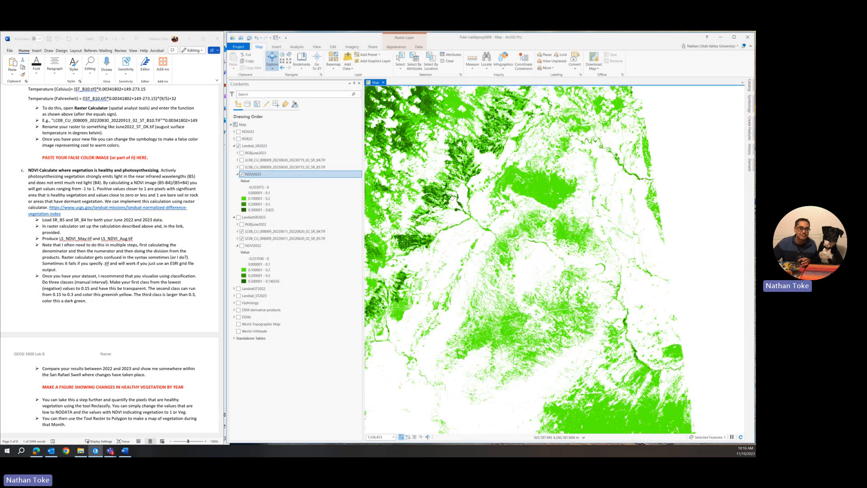
drag(453, 196, 488, 260)
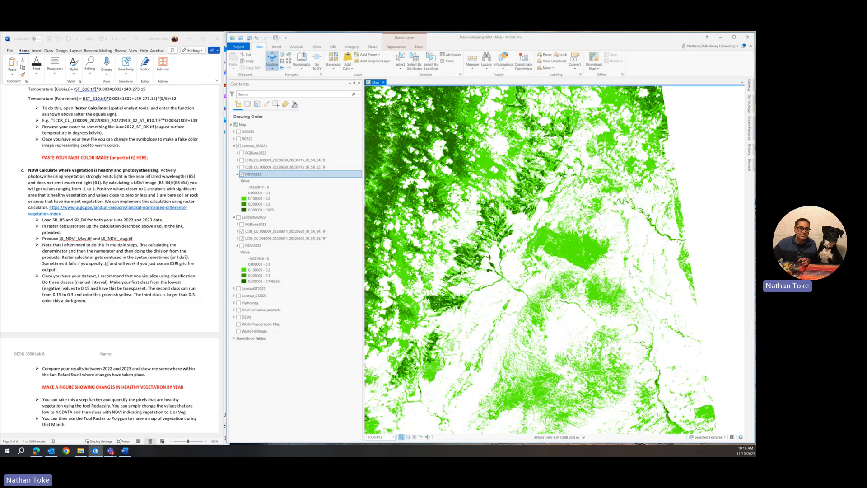
scroll(477, 231, up, 4)
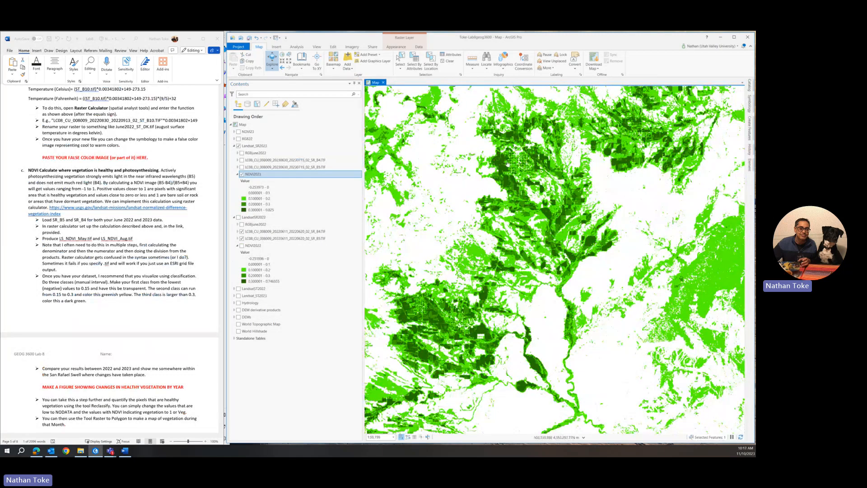
scroll(513, 173, down, 4)
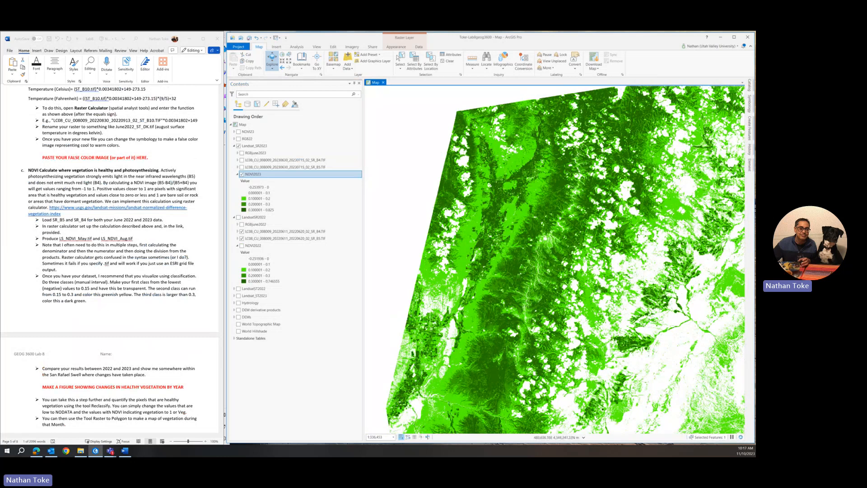
drag(657, 303, 574, 258)
drag(615, 303, 530, 225)
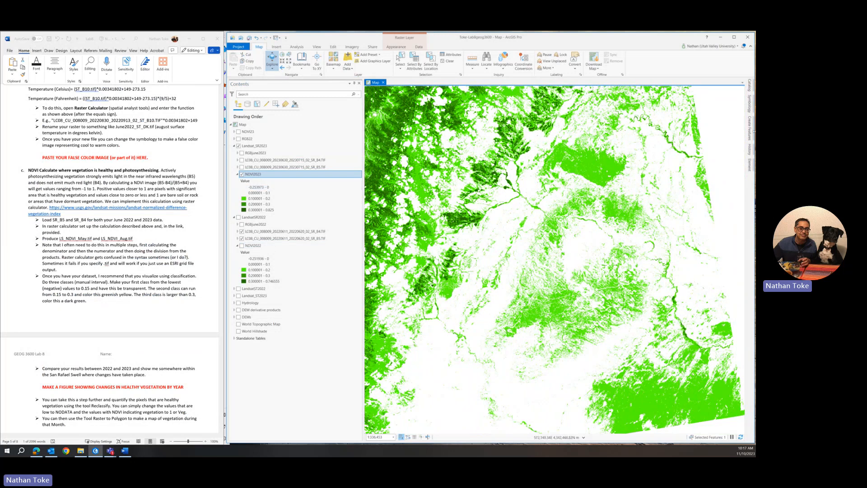
Show NDVI2022 within the LandsatSR2022 group, and hide NDVI2023 and the 2022 SR_B4 and SR_B5 rasters.
click(749, 103)
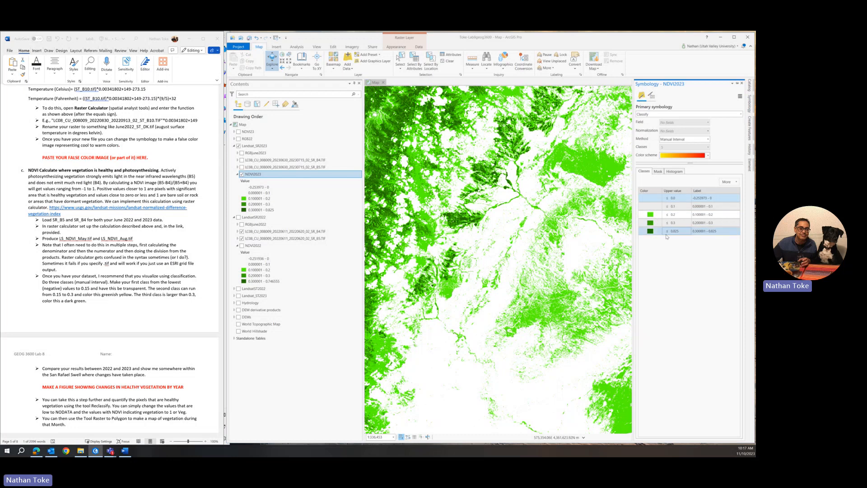
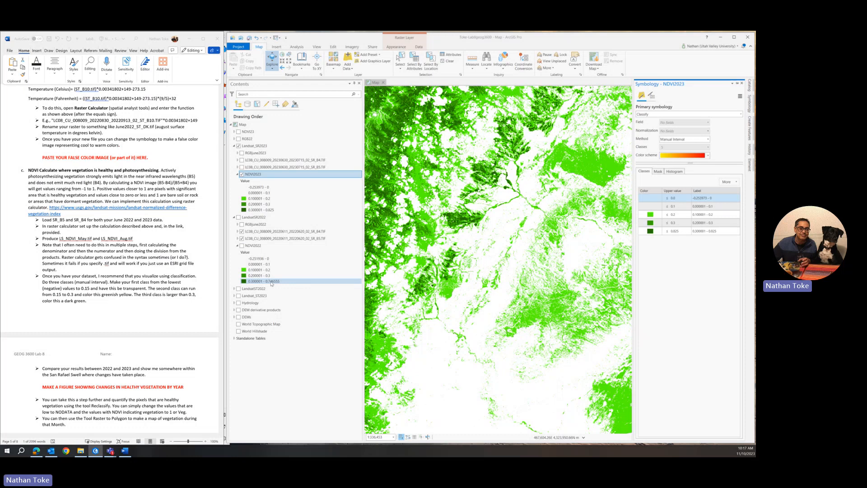
click(242, 246)
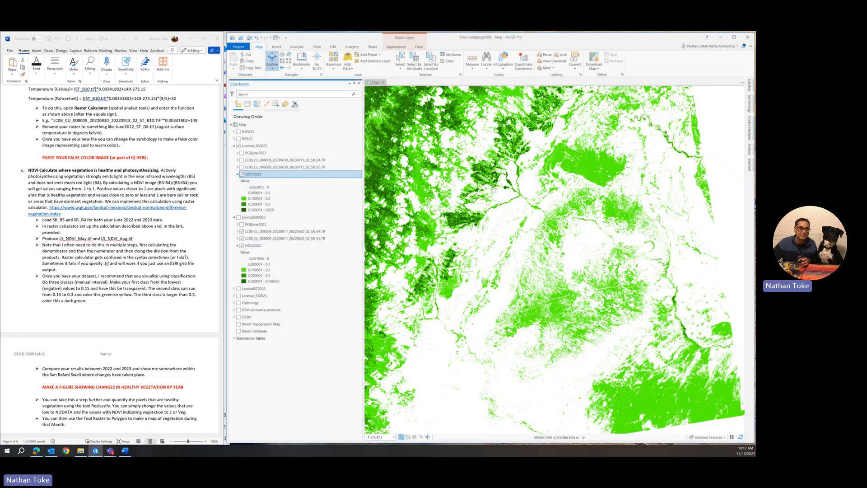
scroll(494, 190, down, 3)
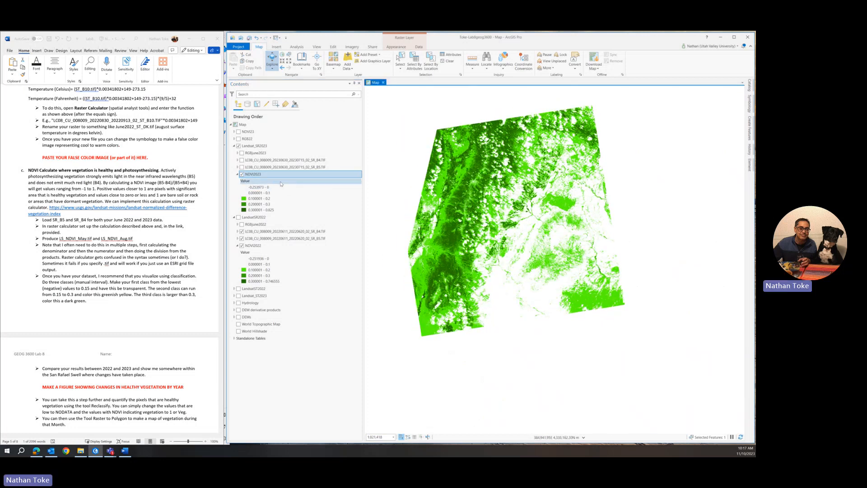
click(242, 174)
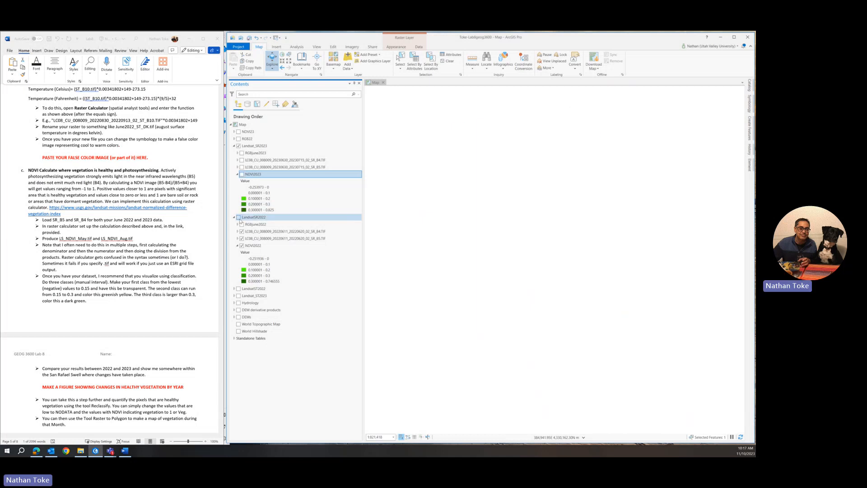
click(242, 231)
click(242, 238)
click(239, 217)
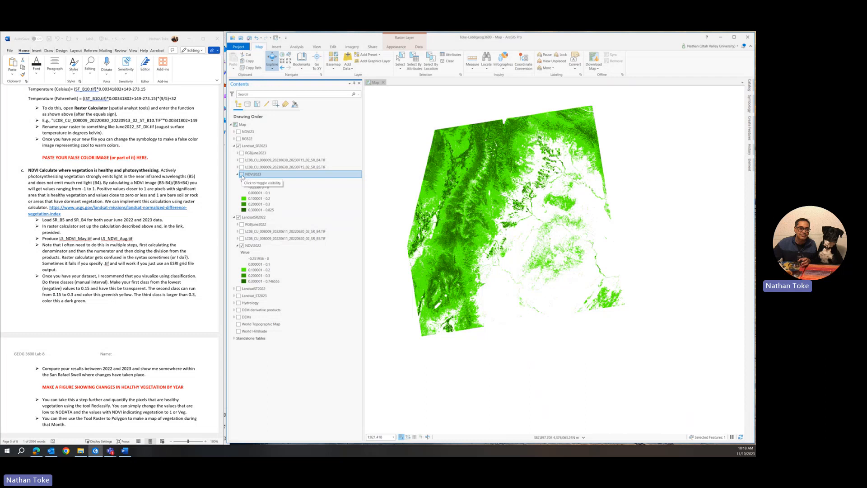
Compare the 2022 and 2023 vegetation classes by repeatedly switching NDVI2023 on and off over NDVI2022.
click(241, 175)
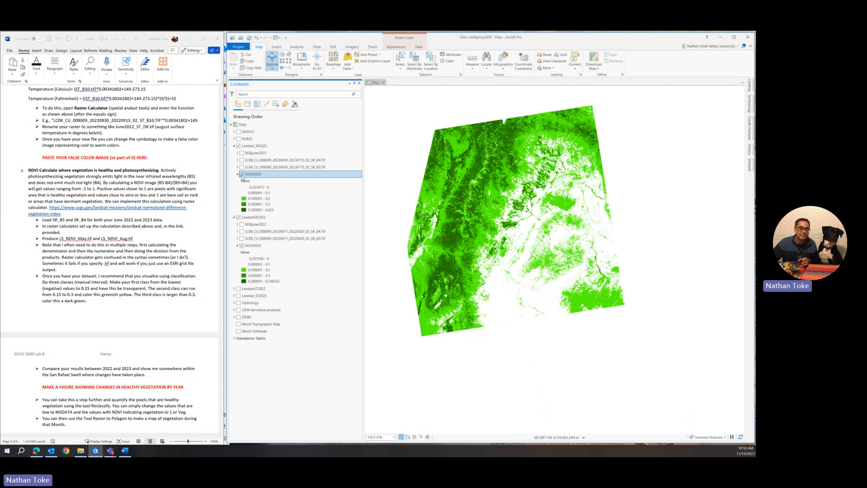
click(242, 175)
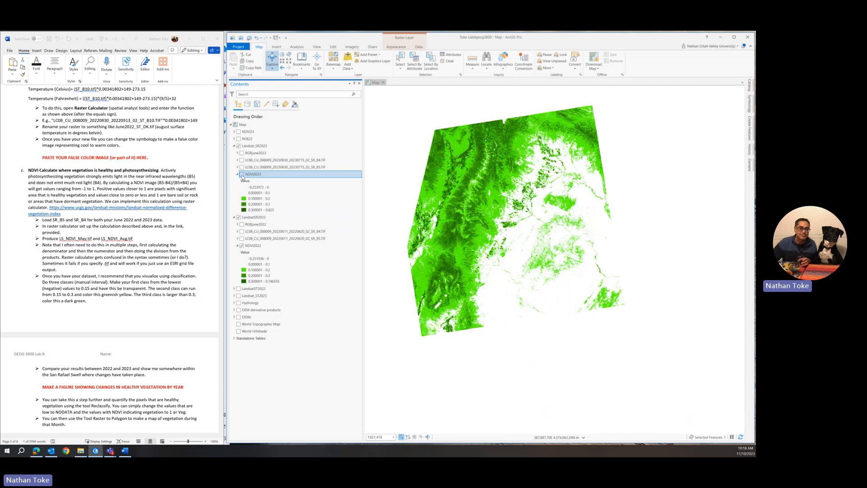
click(242, 174)
click(241, 175)
click(242, 175)
click(242, 175)
click(242, 175)
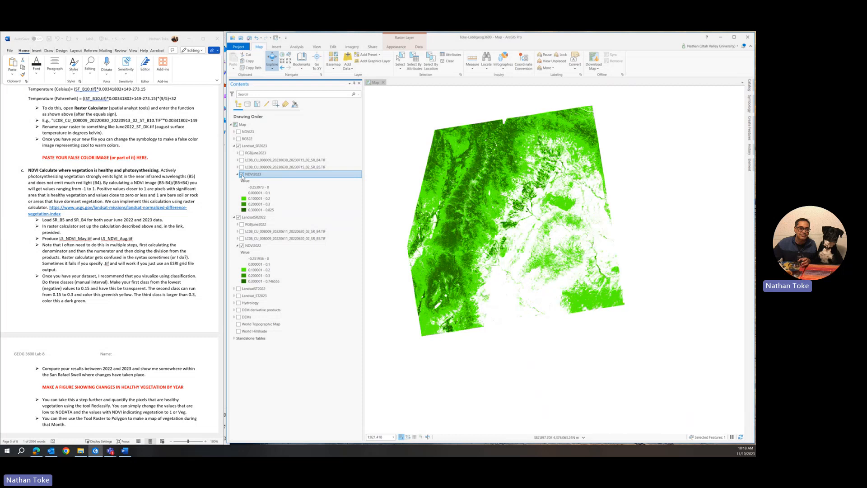
click(242, 174)
click(242, 175)
click(242, 175)
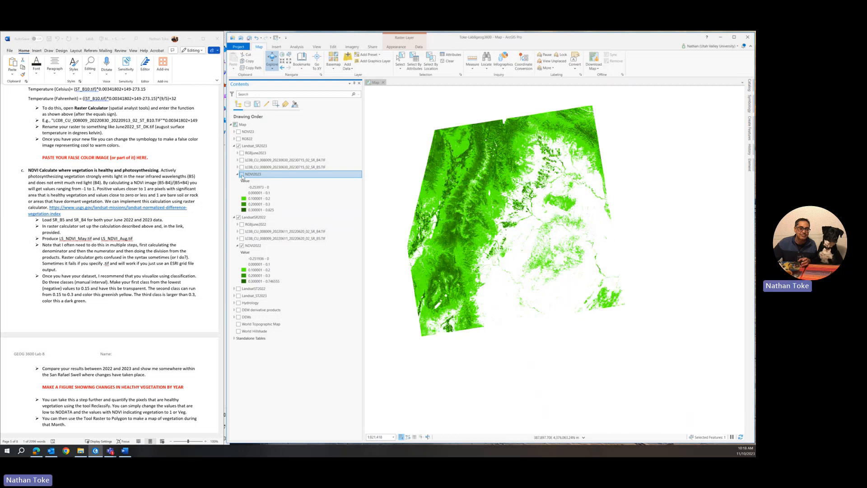
click(242, 175)
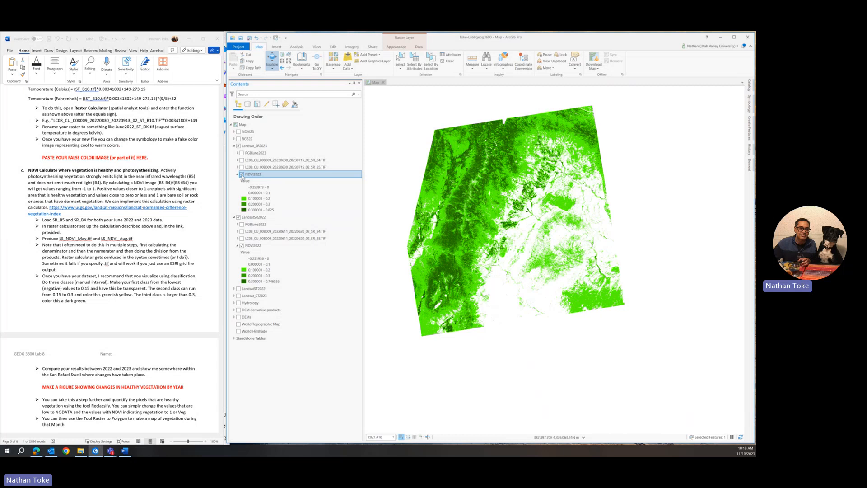
click(241, 175)
click(242, 175)
click(241, 174)
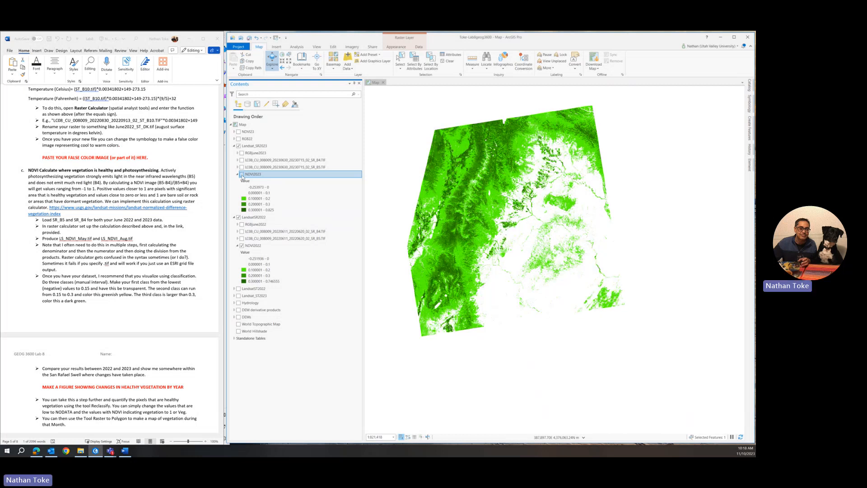
click(242, 175)
click(241, 174)
click(242, 175)
click(241, 175)
click(242, 175)
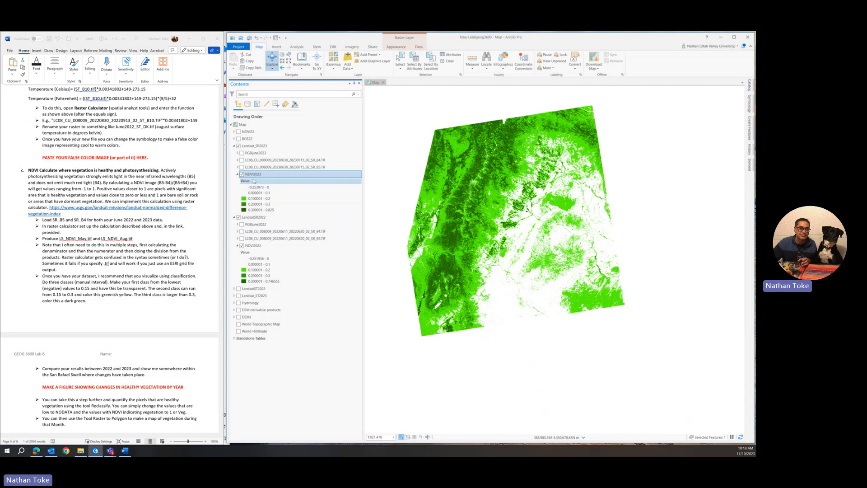
Check the lab instructions on quantifying vegetation, and set up the Reclassify tool with NDVI2023 as the input raster.
scroll(110, 365, down, 2)
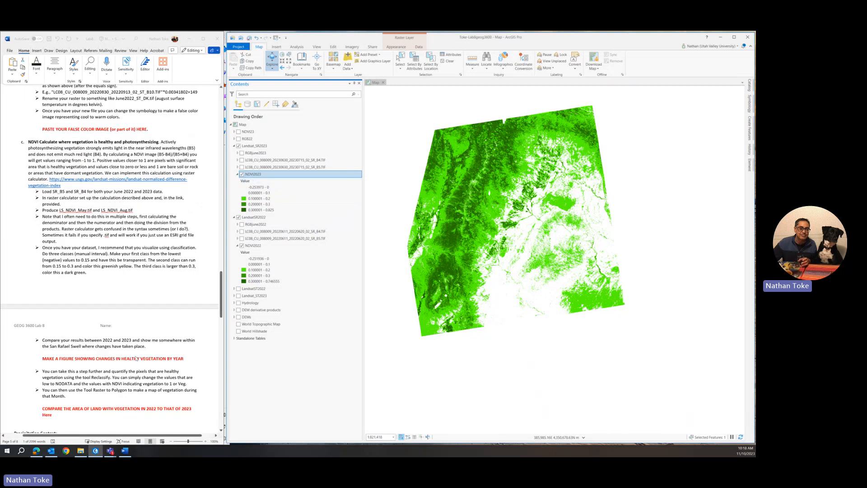
scroll(150, 368, down, 1)
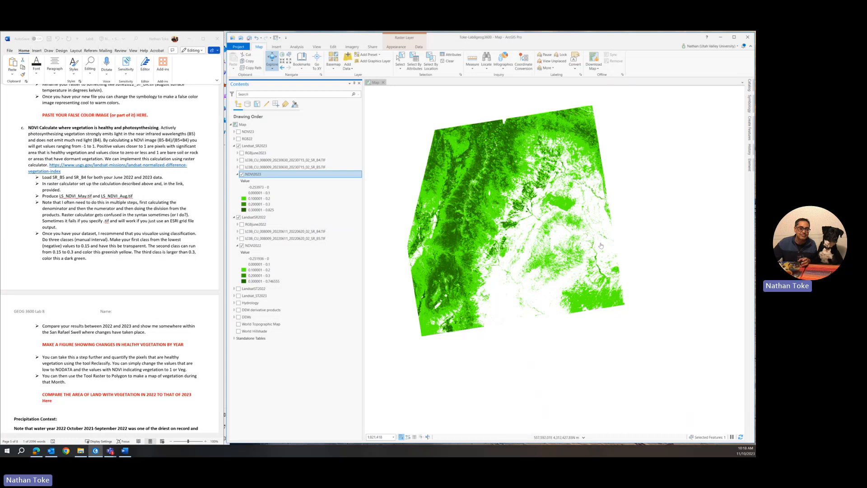
scroll(164, 338, down, 1)
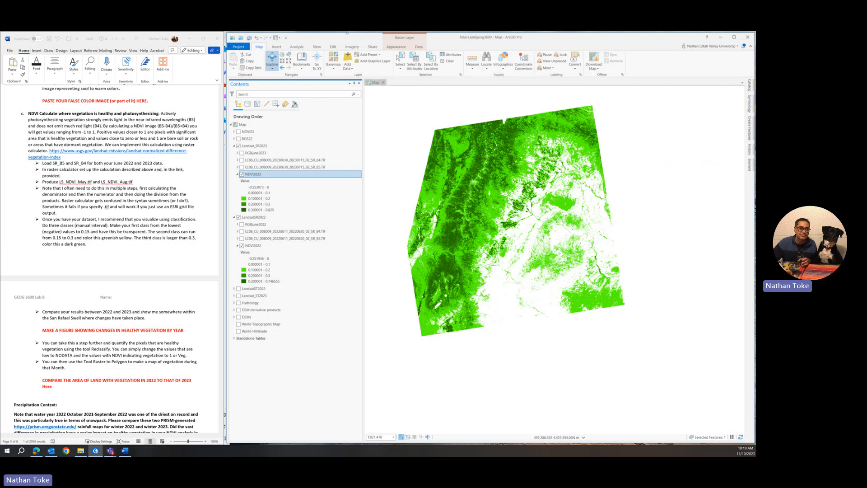
click(297, 47)
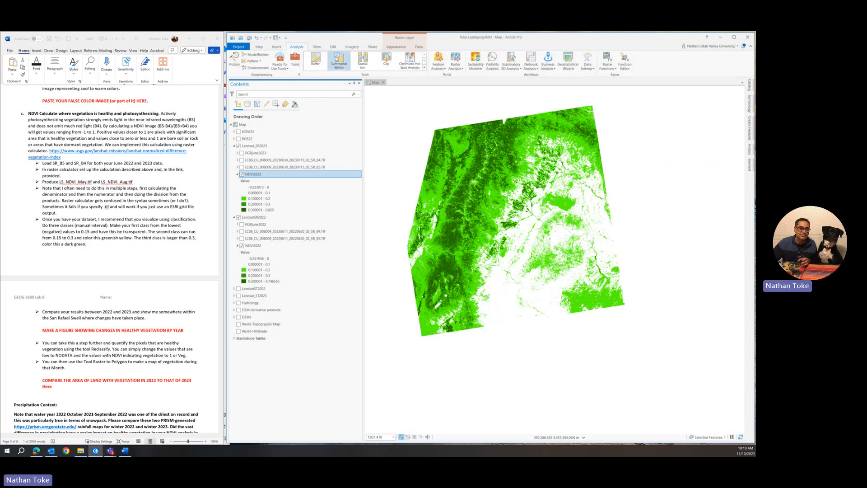
click(300, 67)
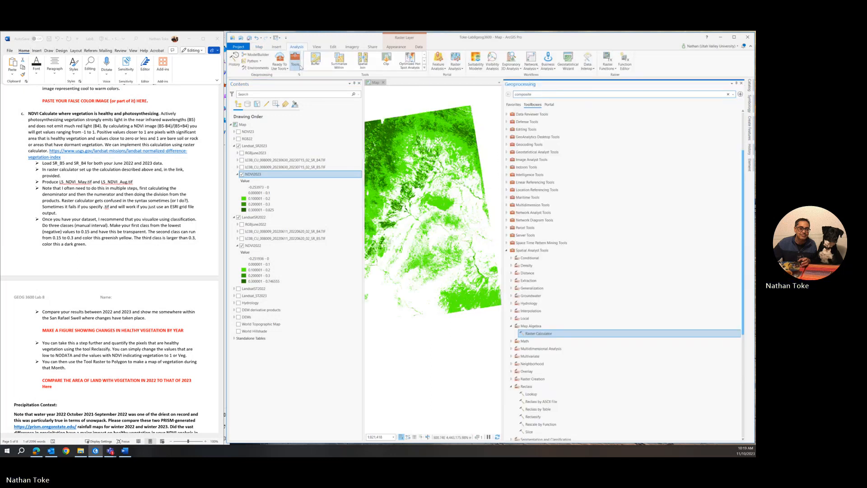
drag(502, 202, 587, 206)
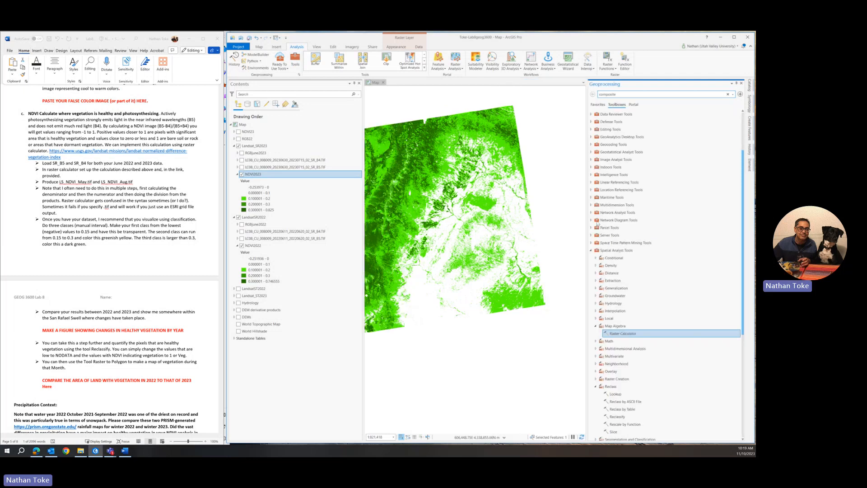
click(592, 250)
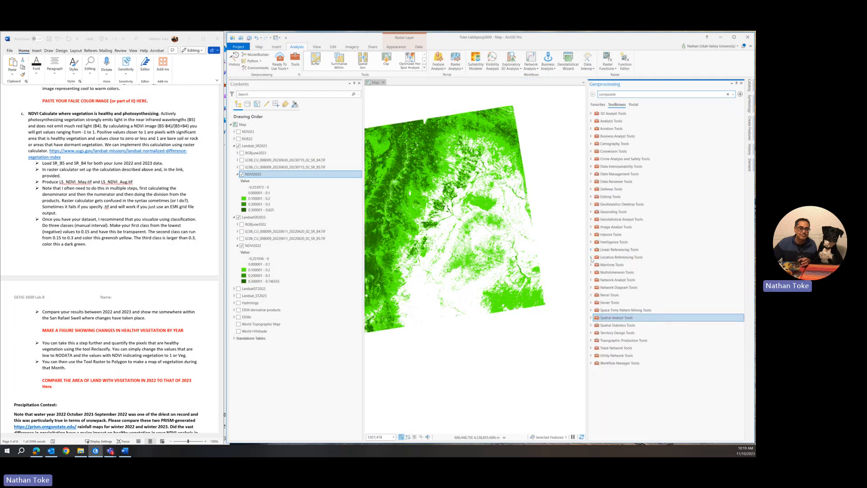
click(591, 318)
scroll(605, 334, down, 4)
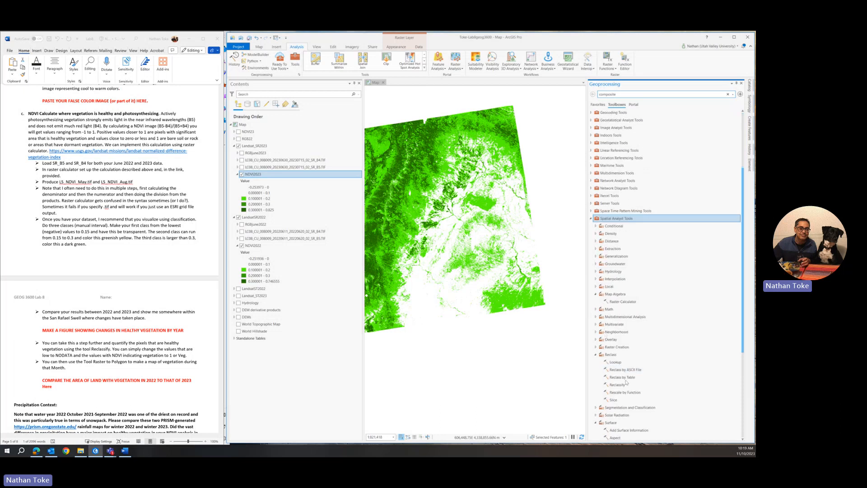
click(617, 384)
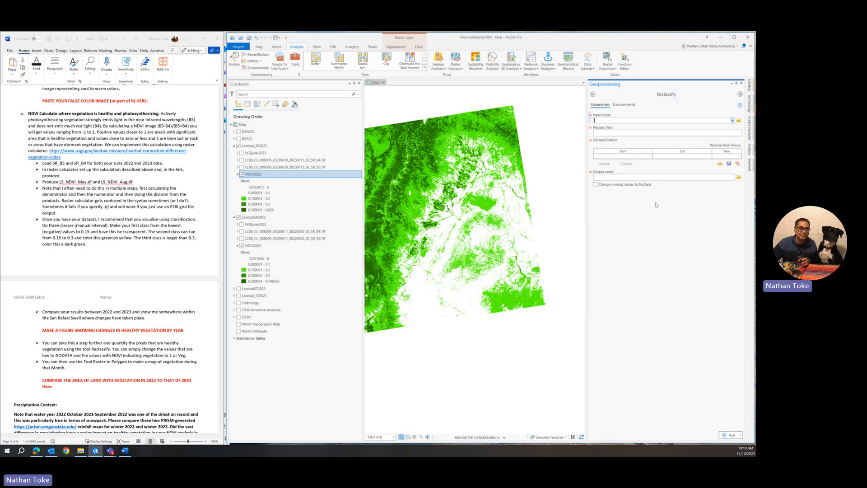
click(732, 121)
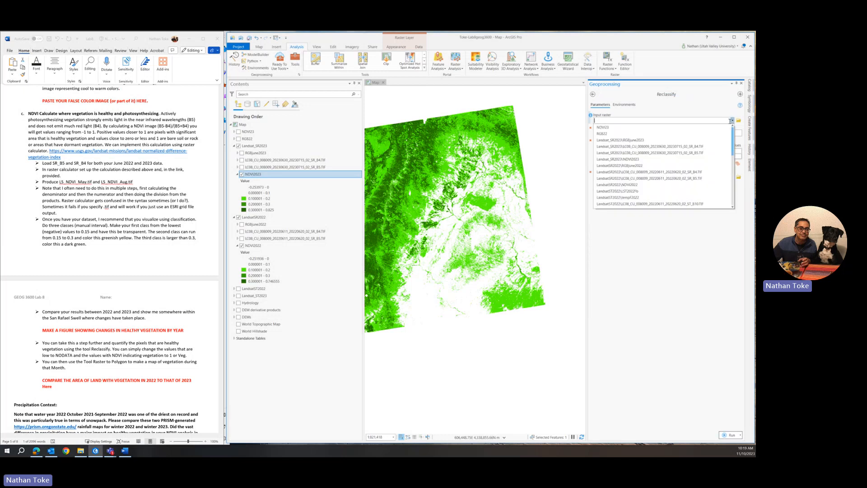
click(622, 160)
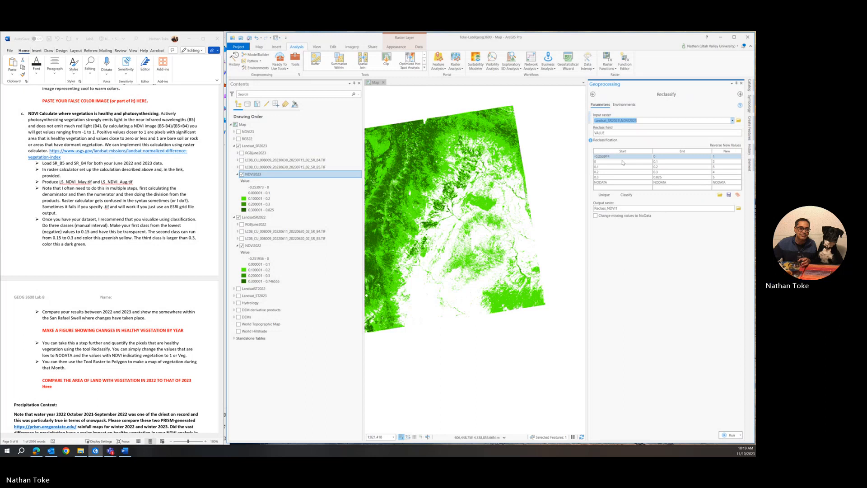
Set the new value of the two lowest NDVI ranges, up to 0 and 0 to 0.1, to NODATA.
click(720, 158)
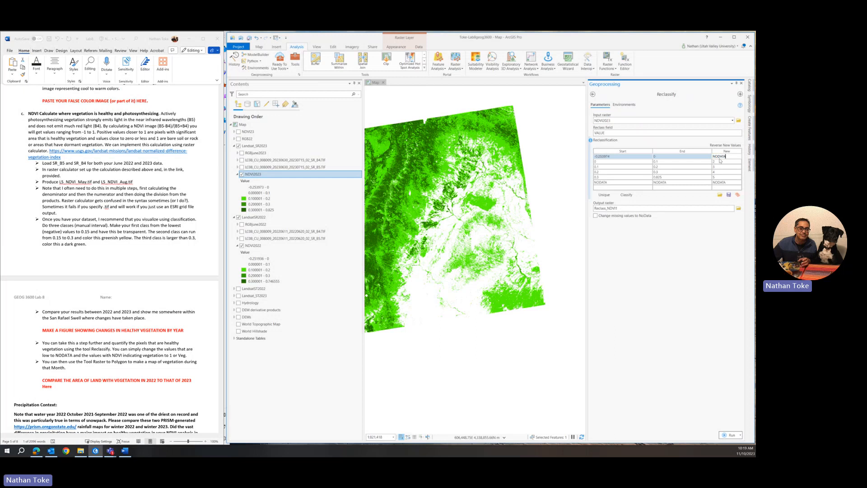
click(719, 162)
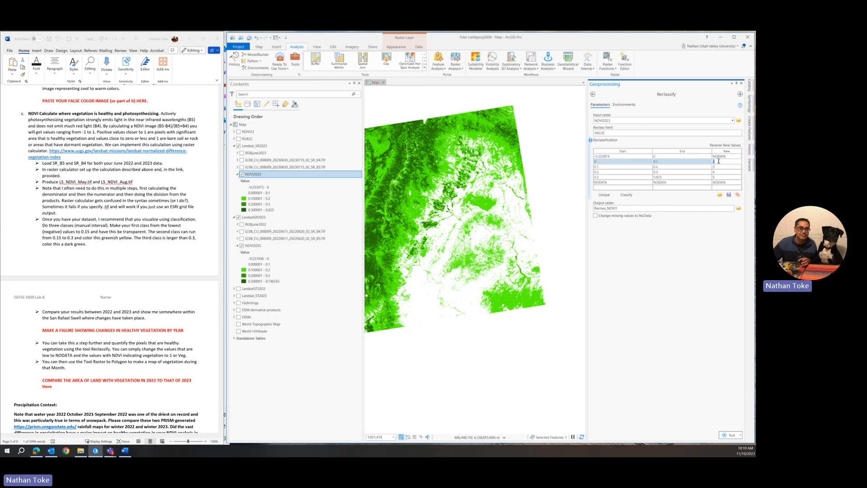
text(NODATA)
Set the new value of the three NDVI ranges above 0.1 to 1.
click(719, 173)
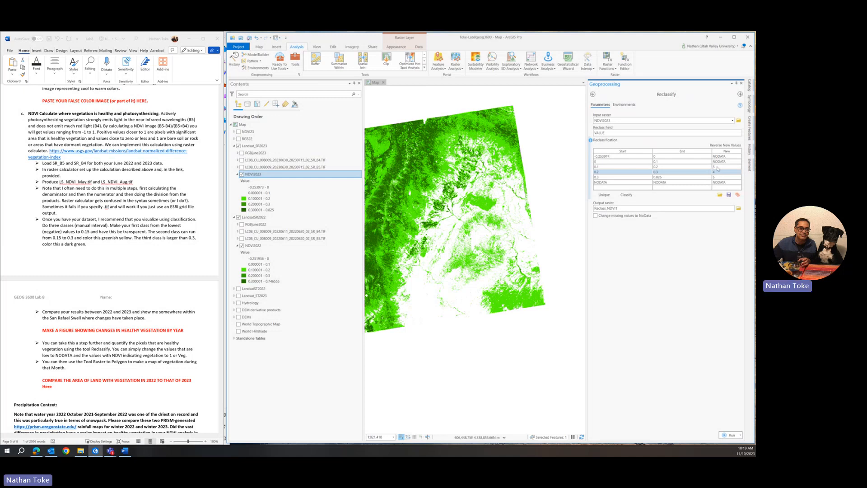
click(717, 166)
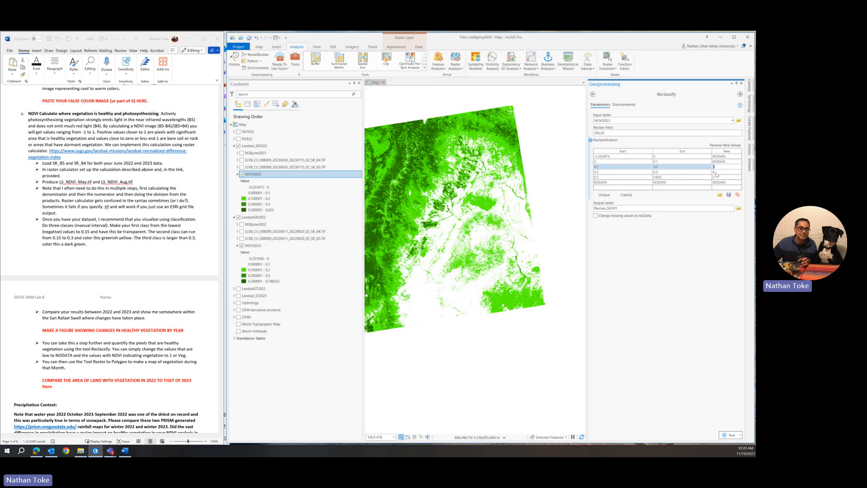
text(1)
click(716, 173)
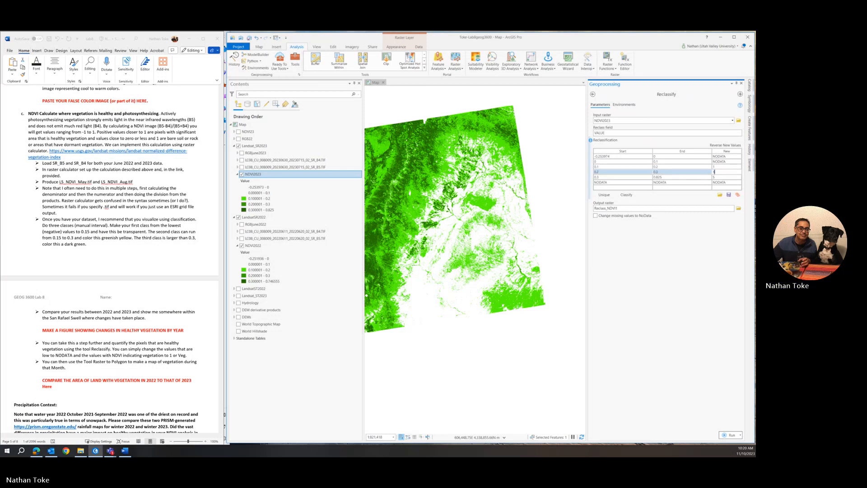
click(716, 178)
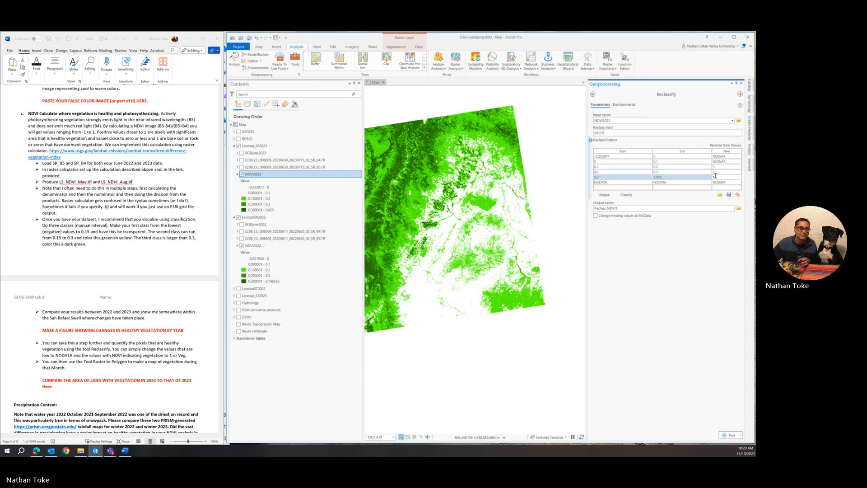
text(1)
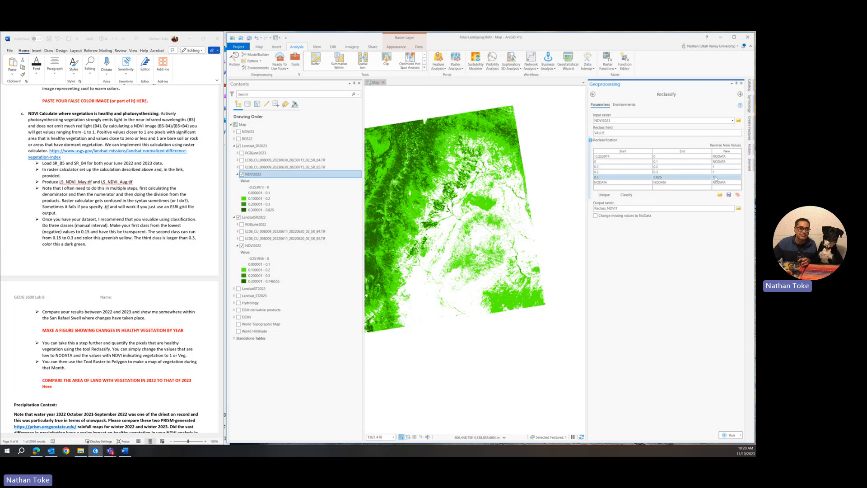
Assign new value 2 to the 0.2–0.3 range and 3 to the 0.1–0.2 range, and run Reclassify.
click(716, 173)
text(2)
click(717, 168)
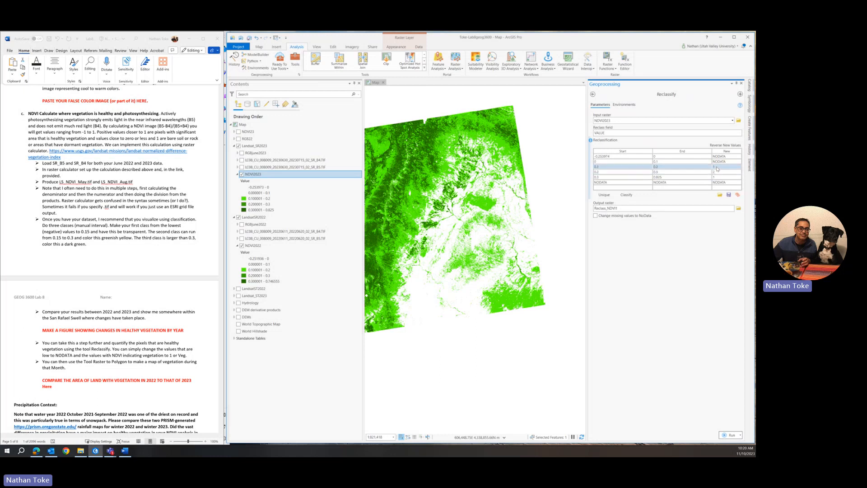
click(717, 167)
text(33)
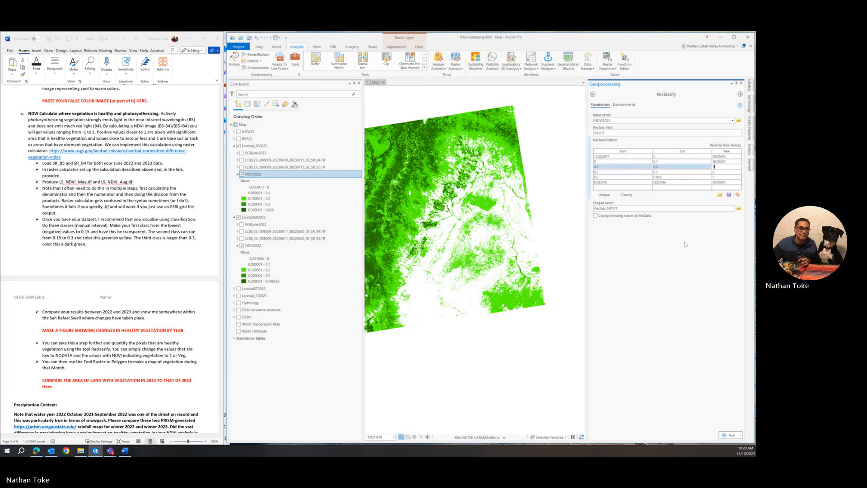
click(725, 434)
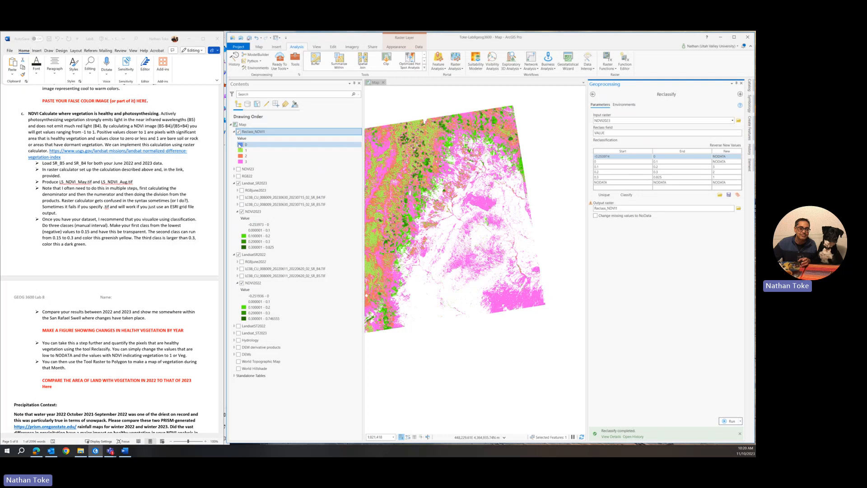
Set the value 0 class of the Reclass_NDVI1 raster to no color and toggle the layer's visibility to compare it with the layers beneath.
click(240, 145)
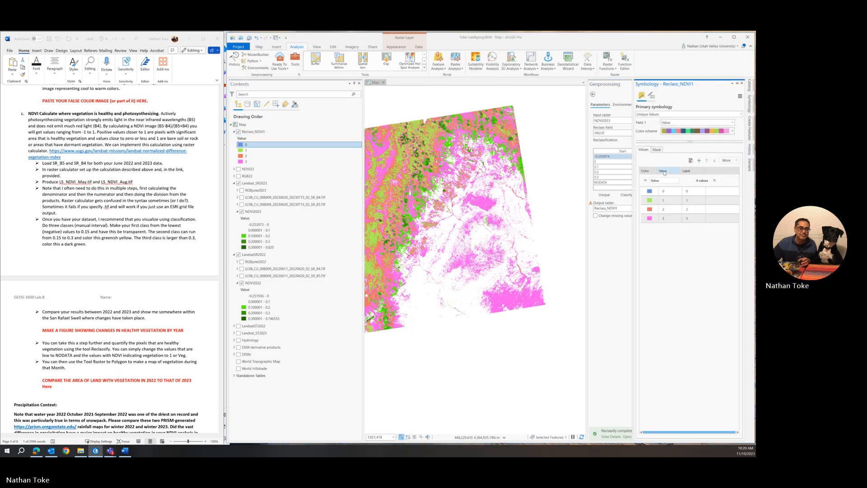
click(650, 191)
click(644, 168)
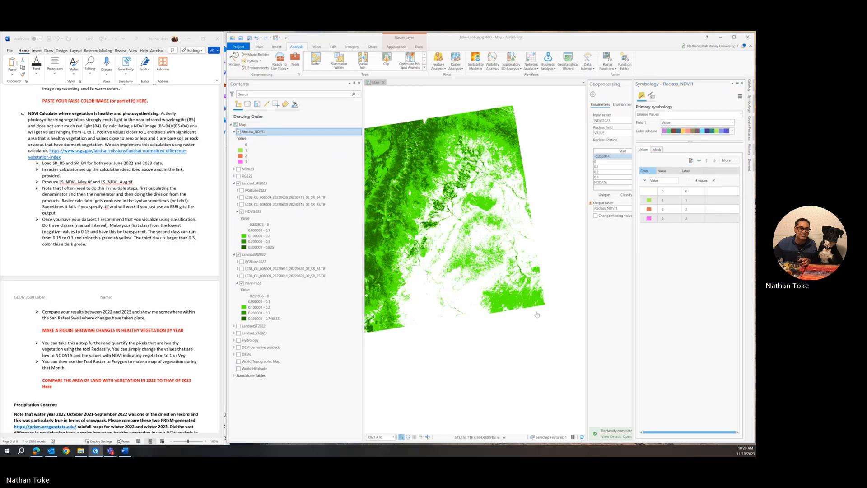
click(611, 276)
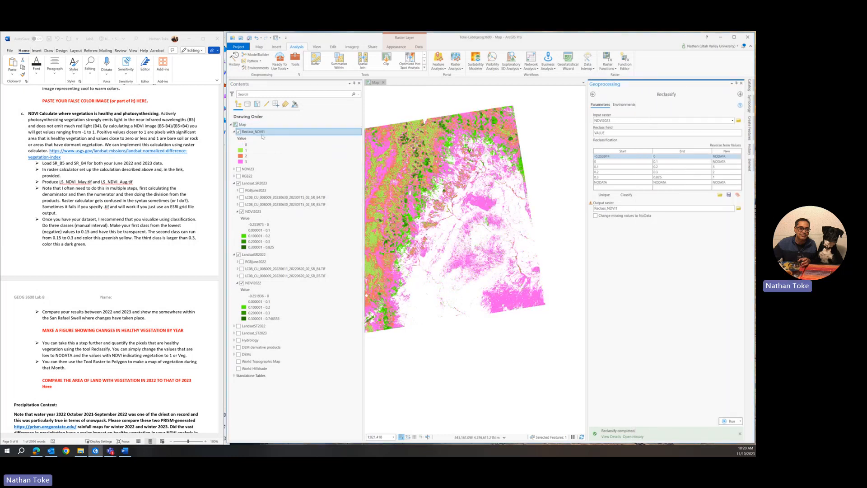
click(238, 132)
click(239, 131)
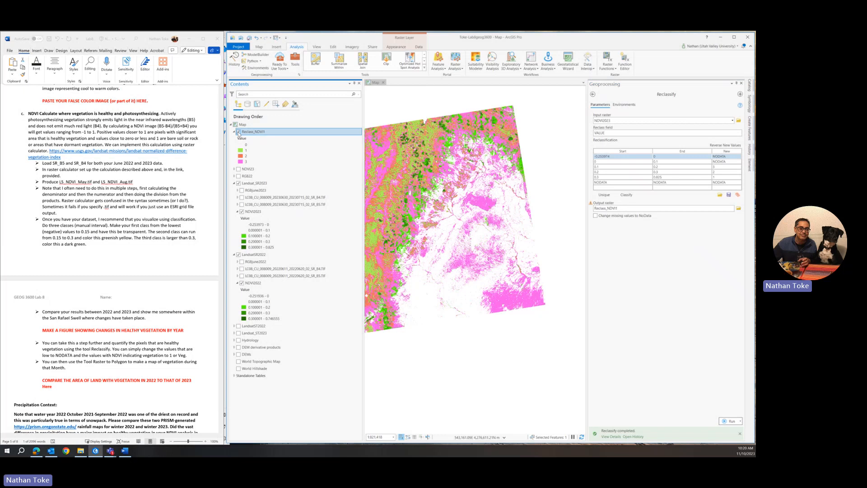
click(238, 132)
click(239, 131)
Open the Raster to Polygon conversion tool and choose Reclass_NDVI1 as the input raster.
click(593, 94)
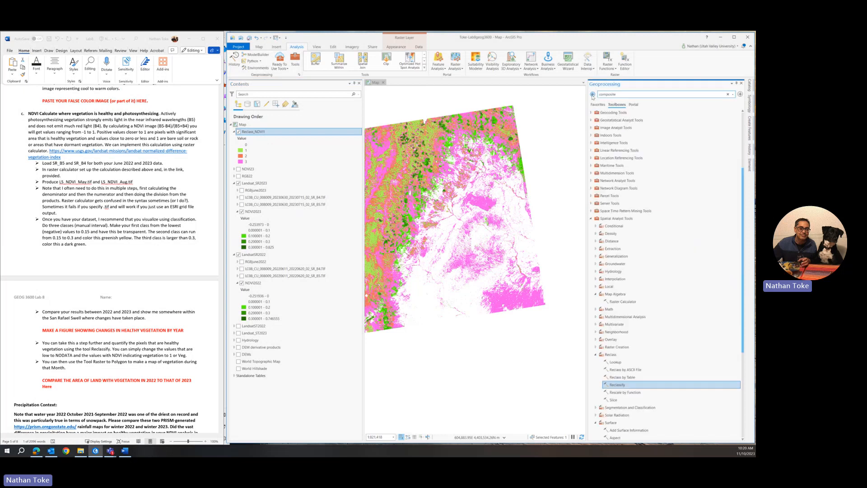
scroll(602, 144, up, 4)
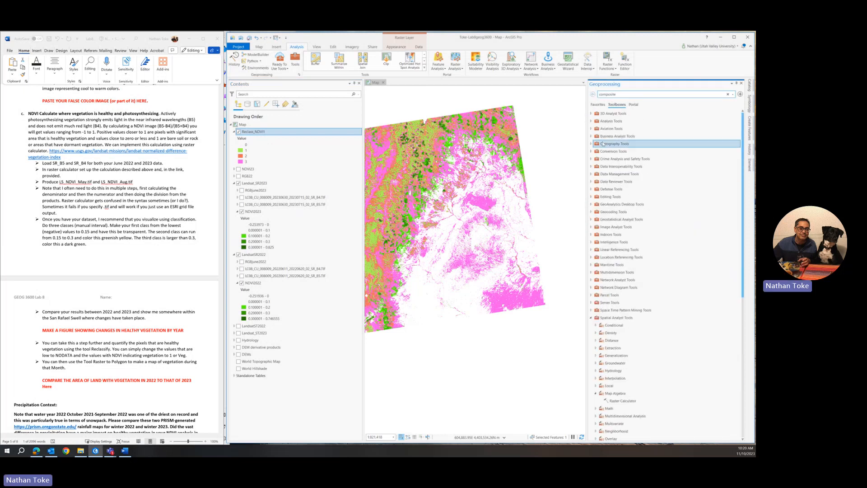
scroll(592, 152, down, 2)
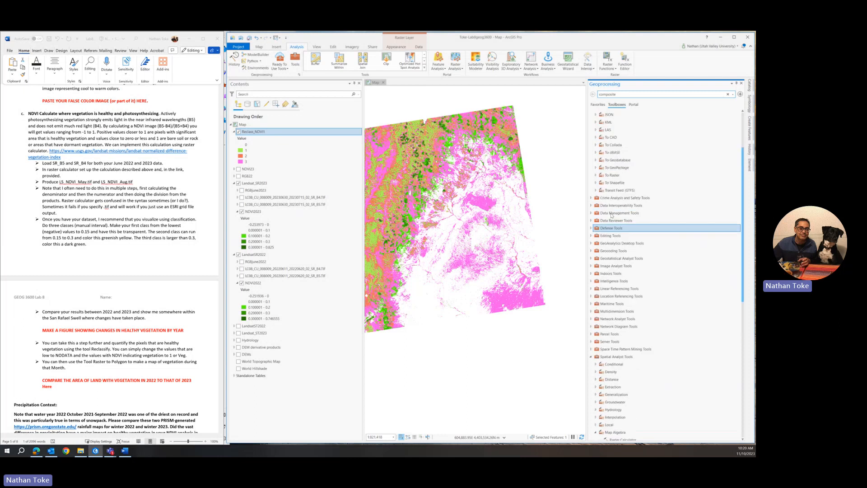
scroll(611, 178, up, 5)
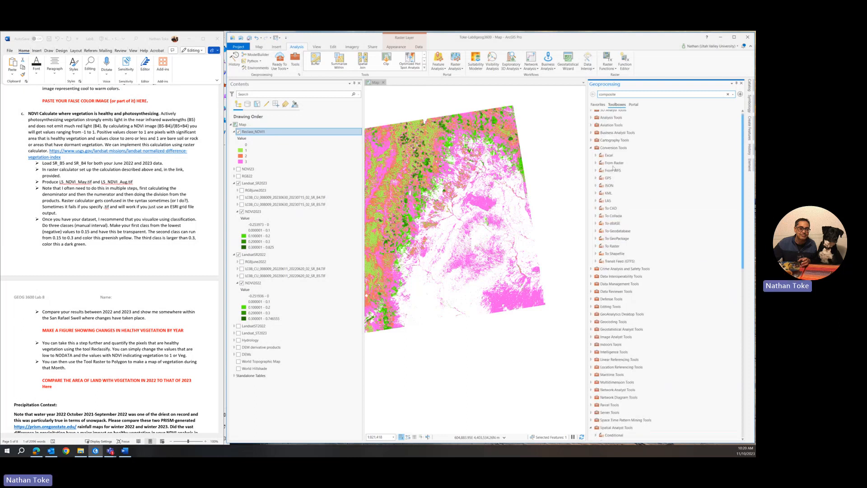
click(614, 163)
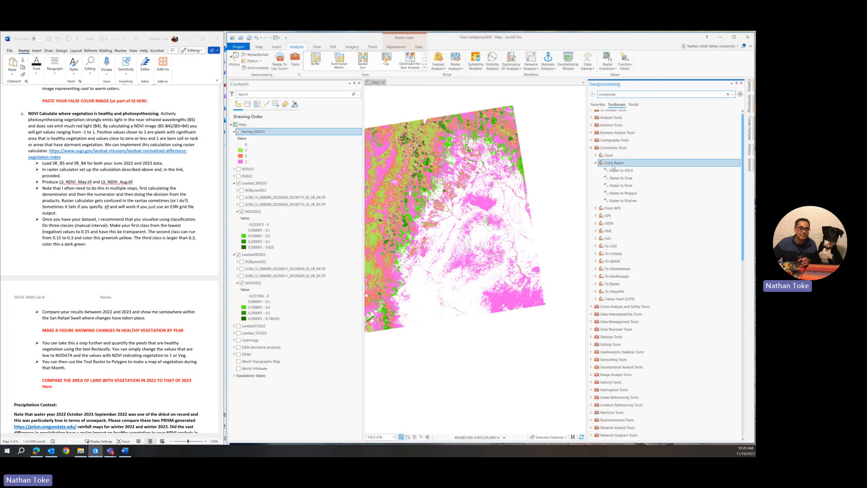
double_click(618, 195)
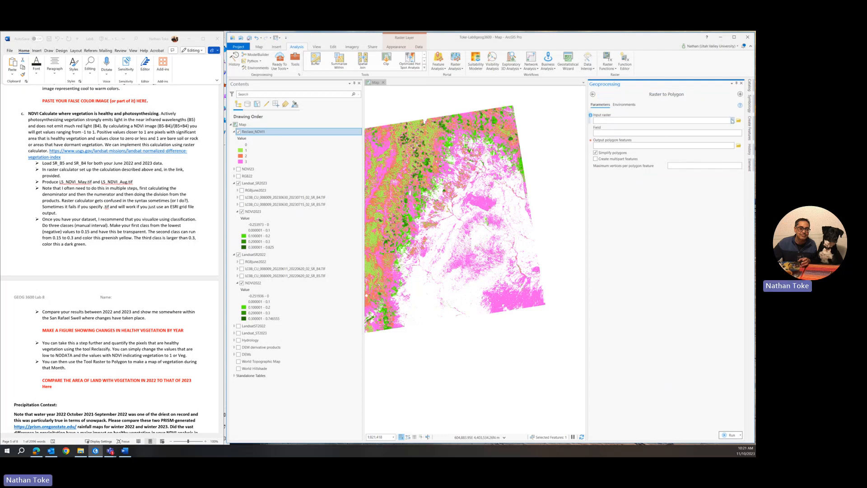
click(732, 120)
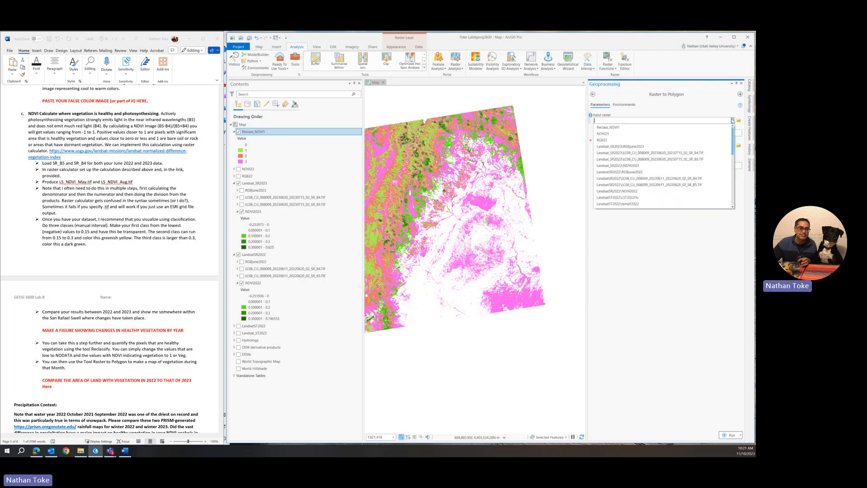
click(607, 128)
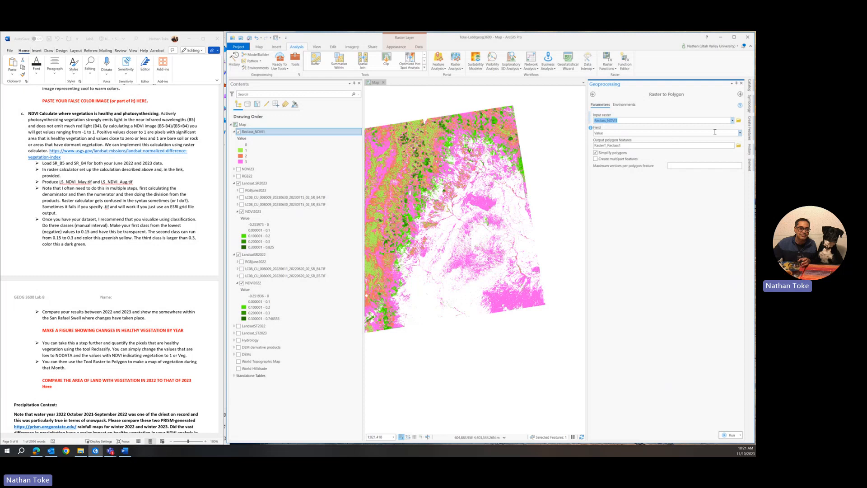
Enable multipart features, use Value as the field, and run Raster to Polygon.
click(602, 159)
click(733, 133)
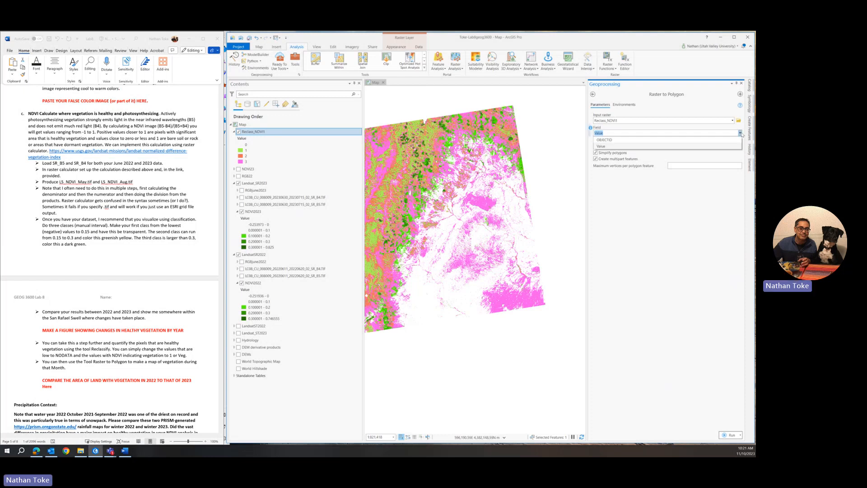
click(623, 147)
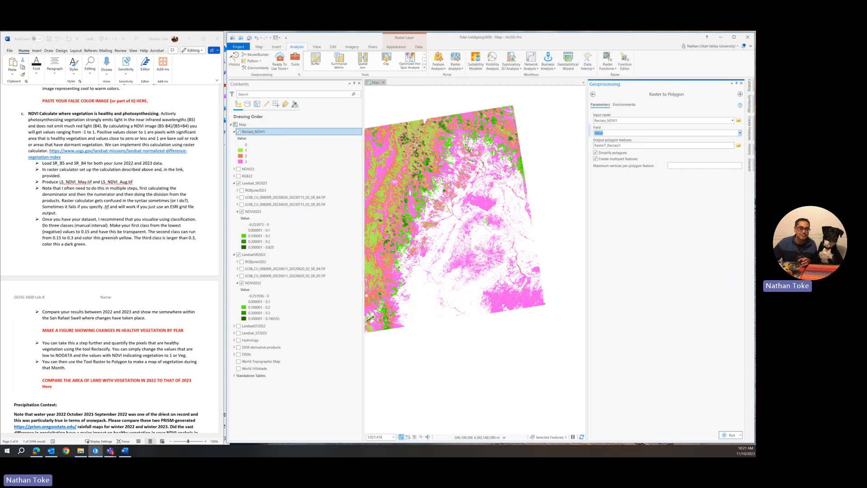
click(732, 436)
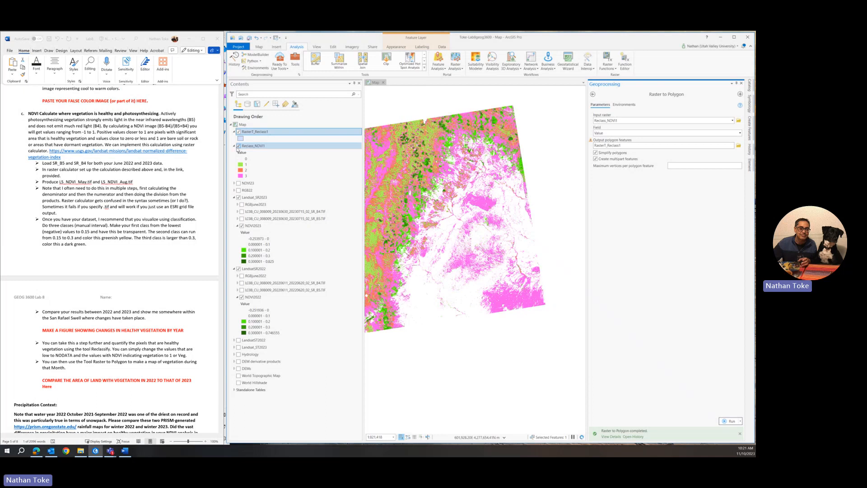
Hide and collapse the Reclass_NDVI1 raster, and symbolize the new polygon layer with unique values of the gridcode field.
click(239, 146)
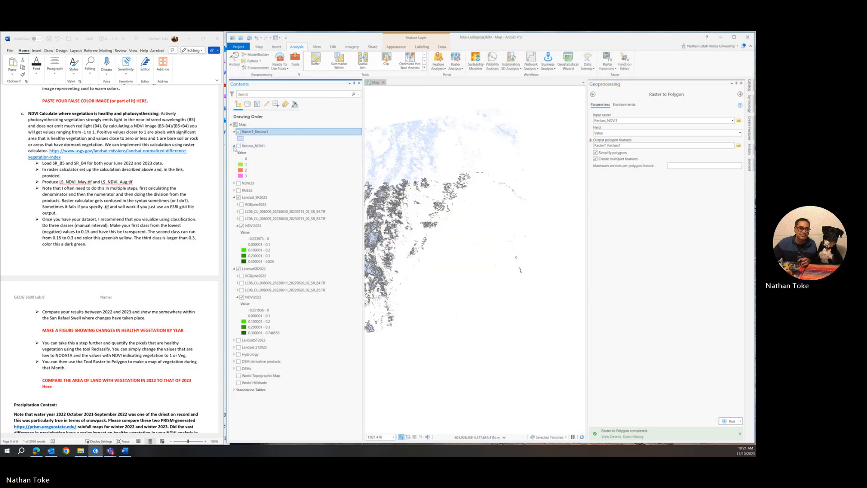
click(234, 146)
right_click(252, 134)
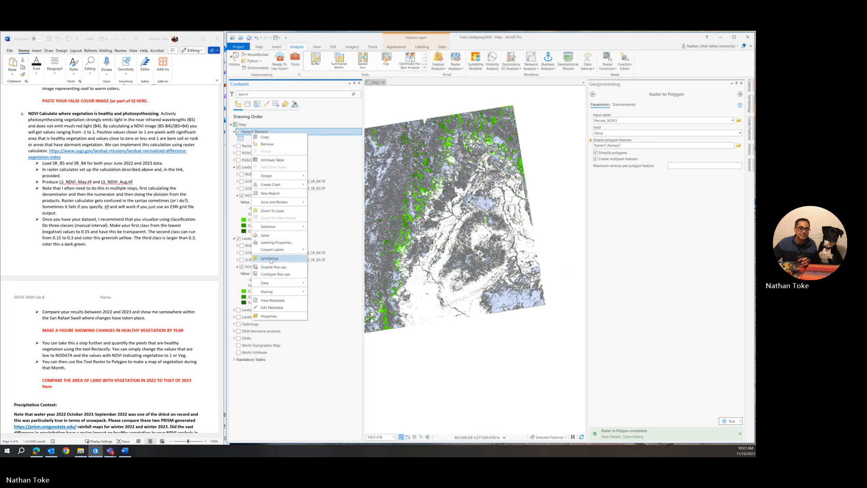
click(269, 258)
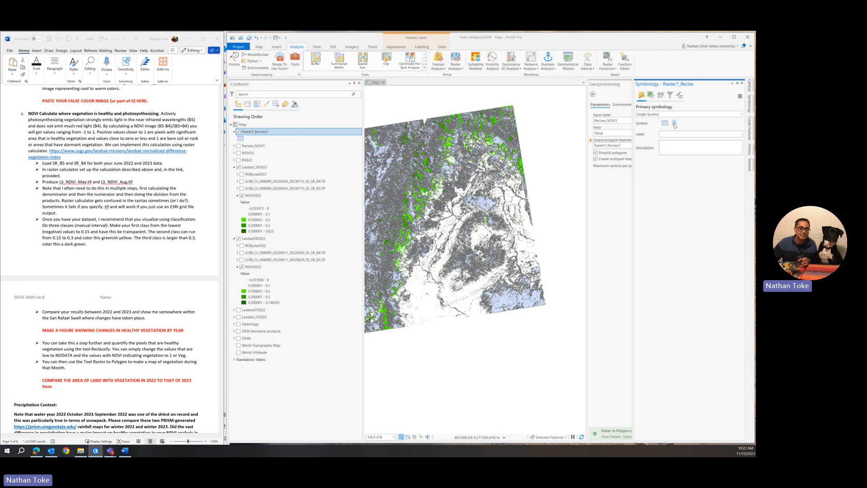
click(670, 115)
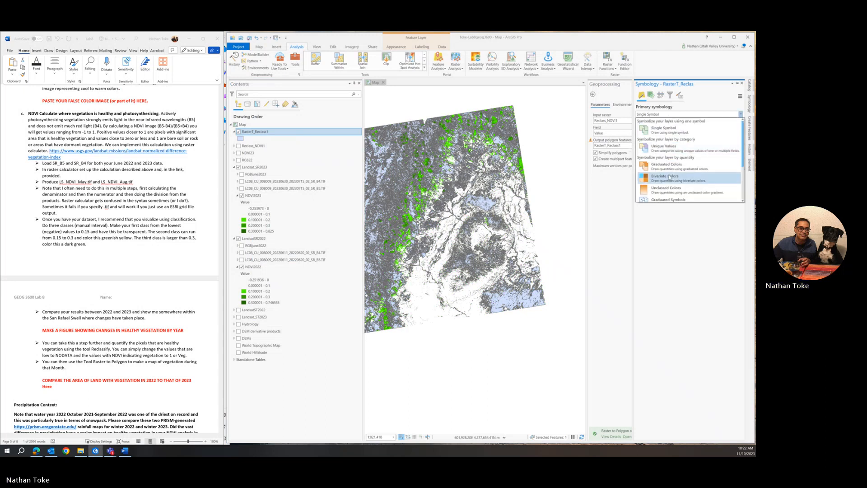
click(664, 149)
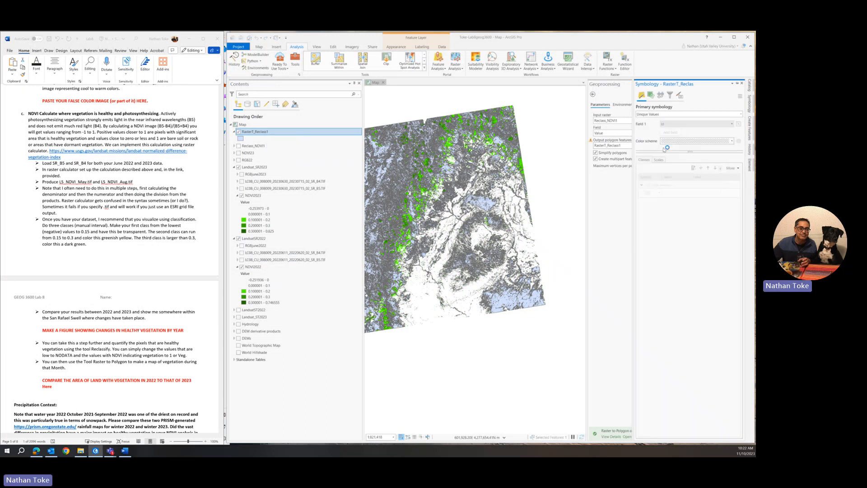
click(683, 124)
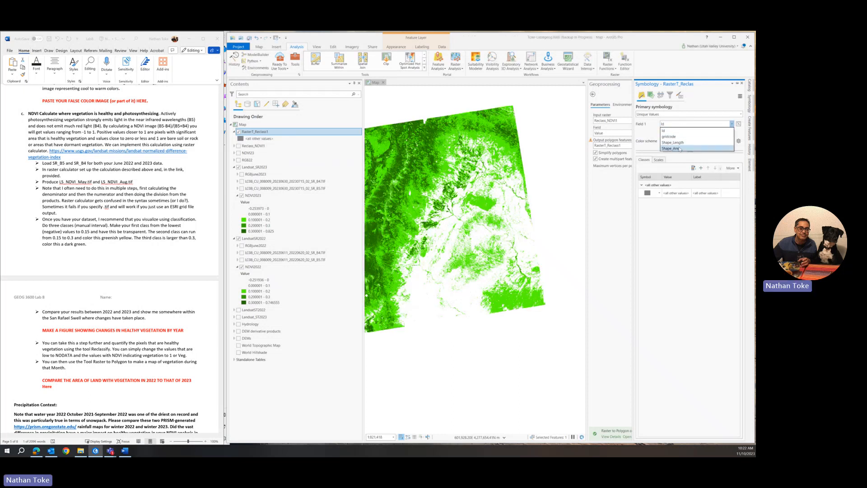
click(674, 137)
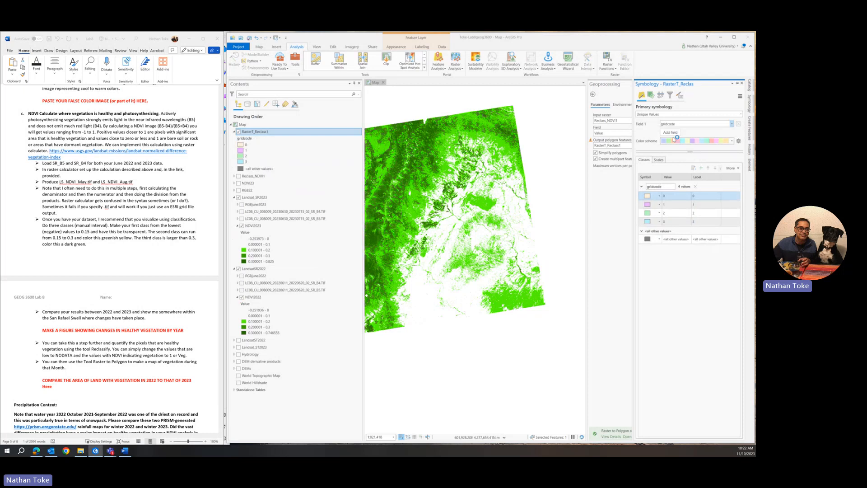
Give the gridcode 0 polygons no fill color and no outline color, and apply the symbol change.
shift+click(657, 204)
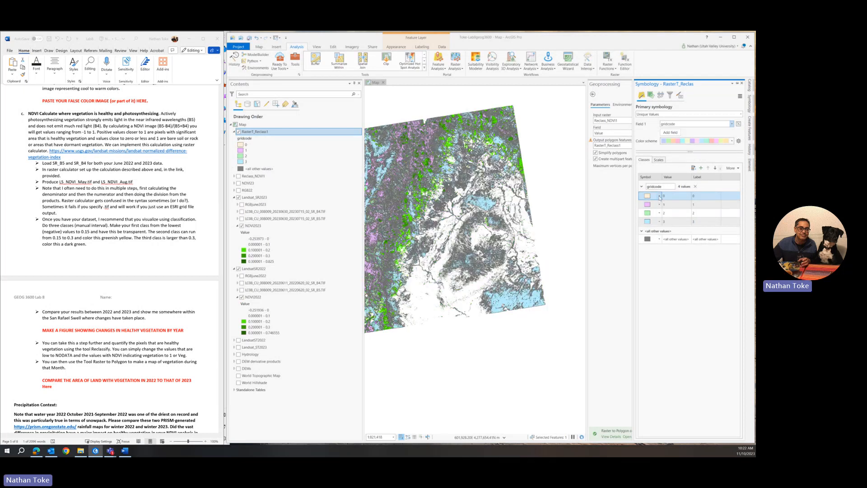
click(660, 195)
click(646, 196)
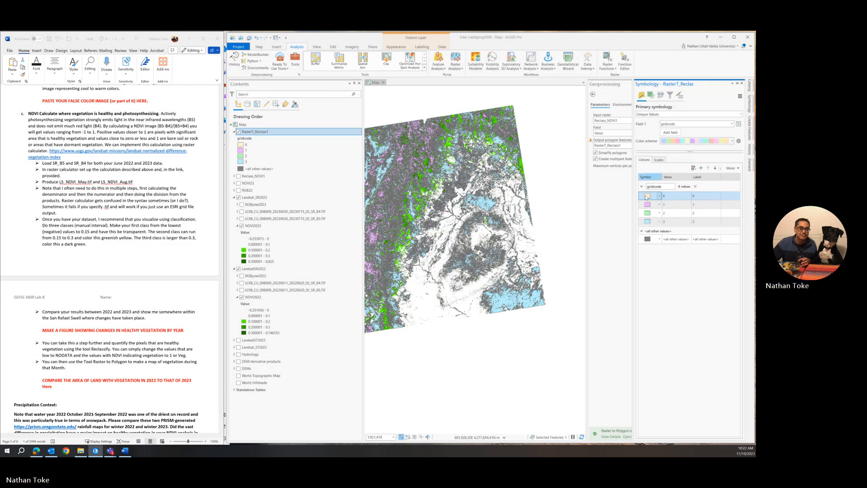
click(736, 137)
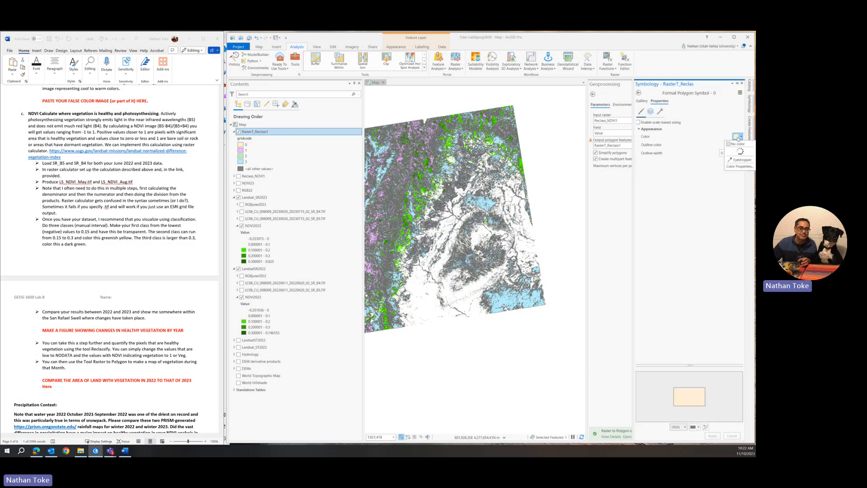
click(735, 144)
click(736, 145)
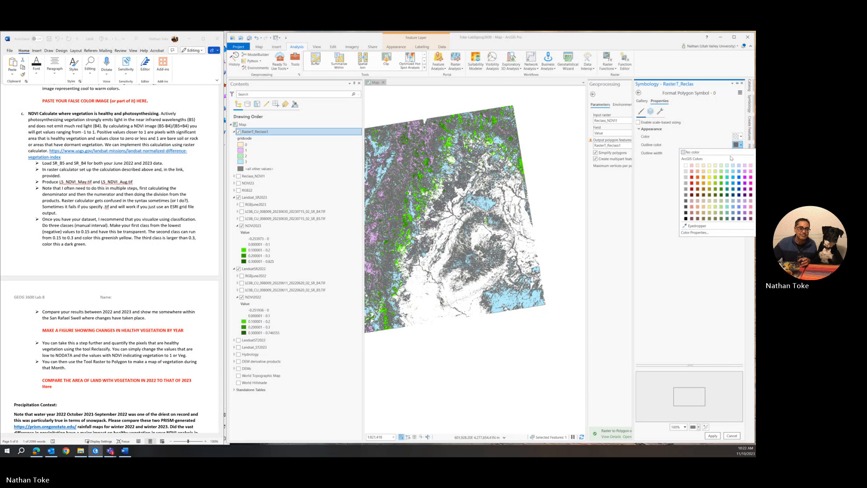
click(731, 159)
click(603, 195)
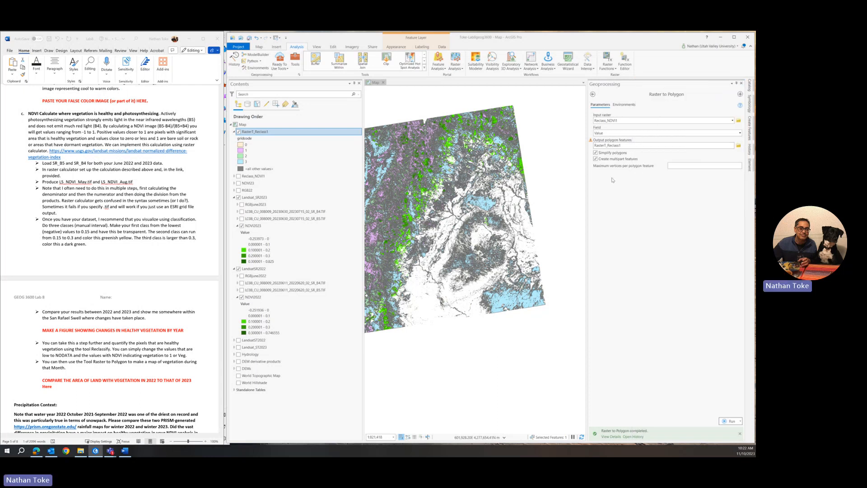
click(750, 103)
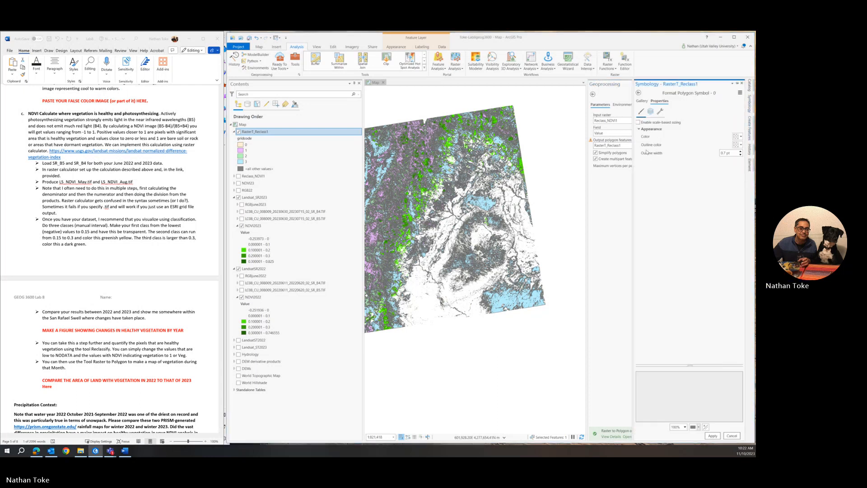
click(639, 92)
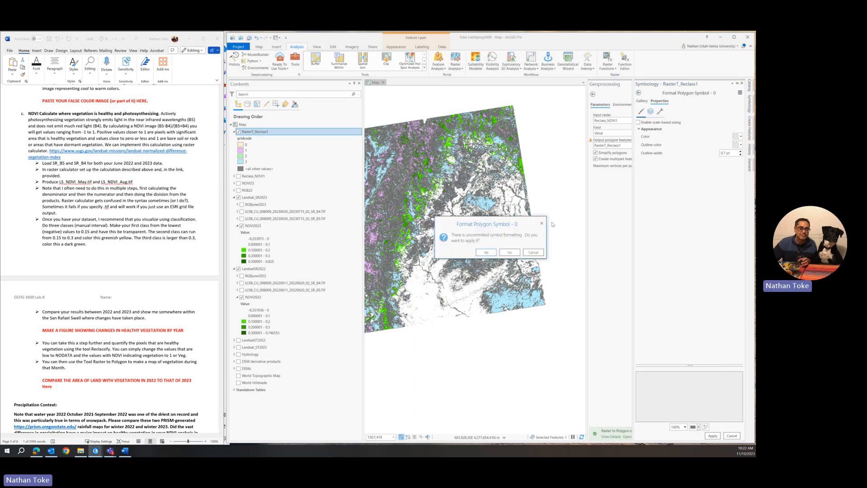
click(484, 253)
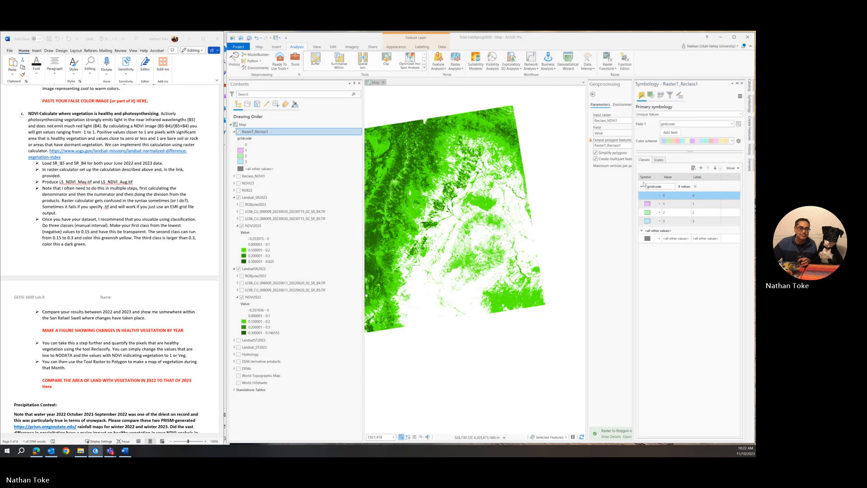
Set the fill color of the gridcode 1 polygons to dark green and apply it.
shift+click(649, 204)
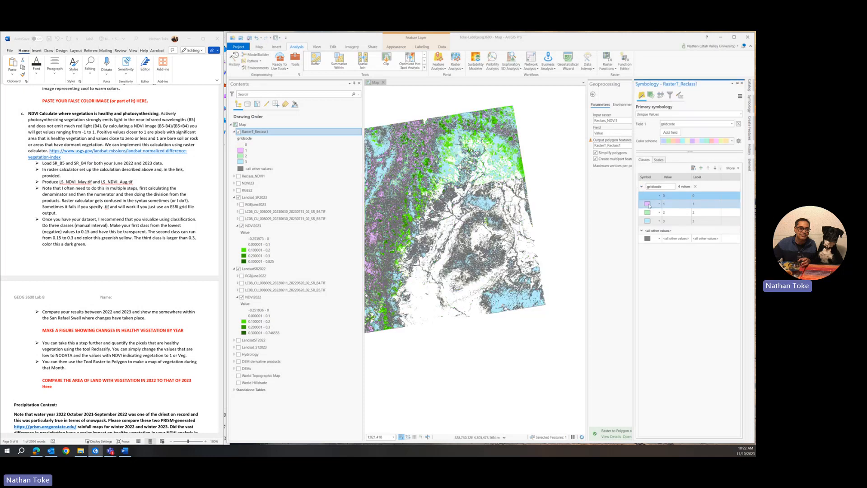
click(649, 204)
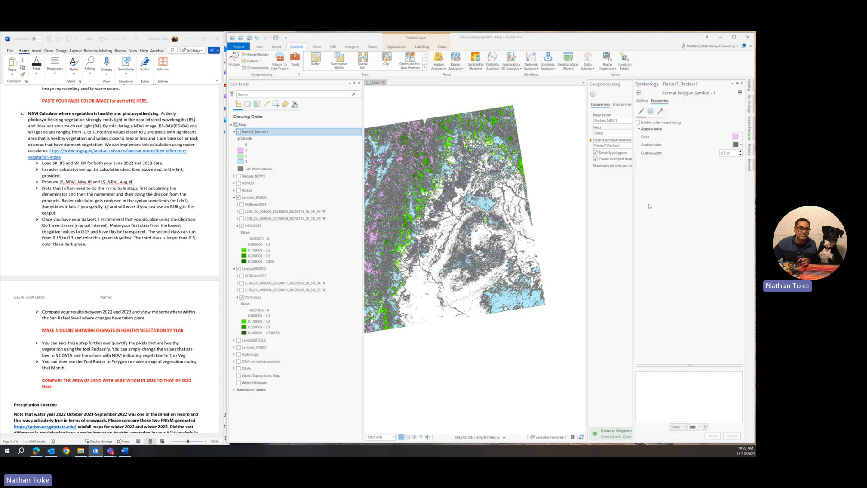
click(737, 137)
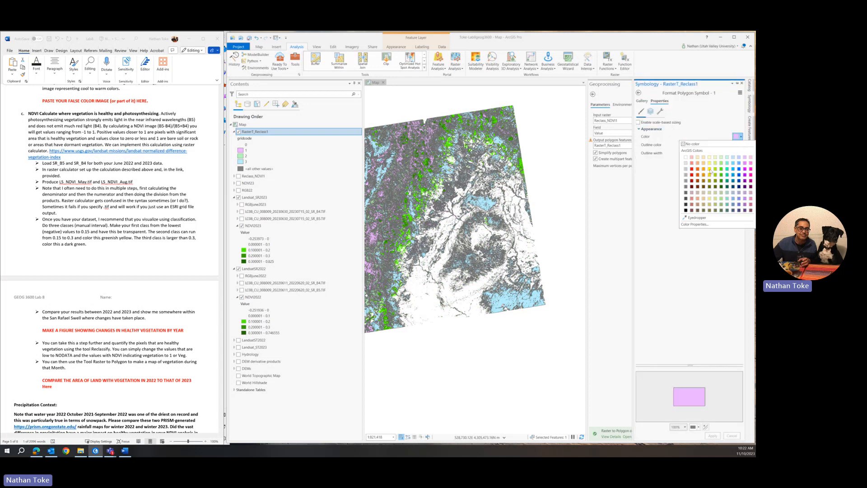
click(721, 190)
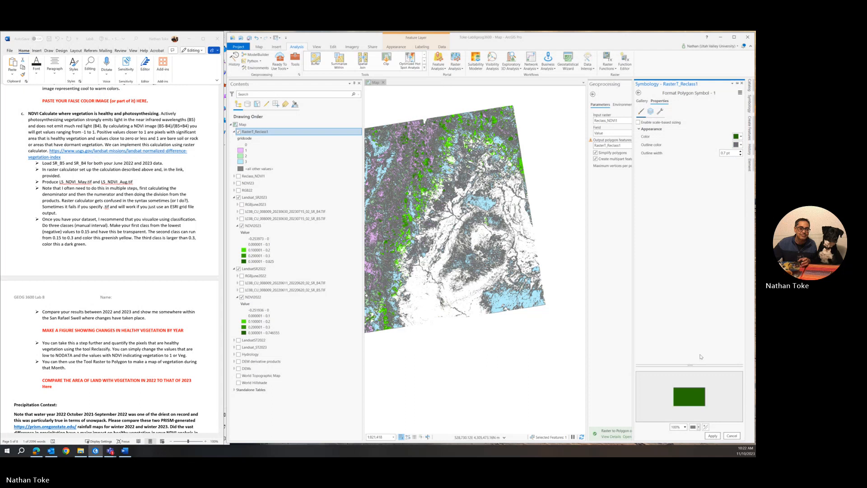
click(713, 436)
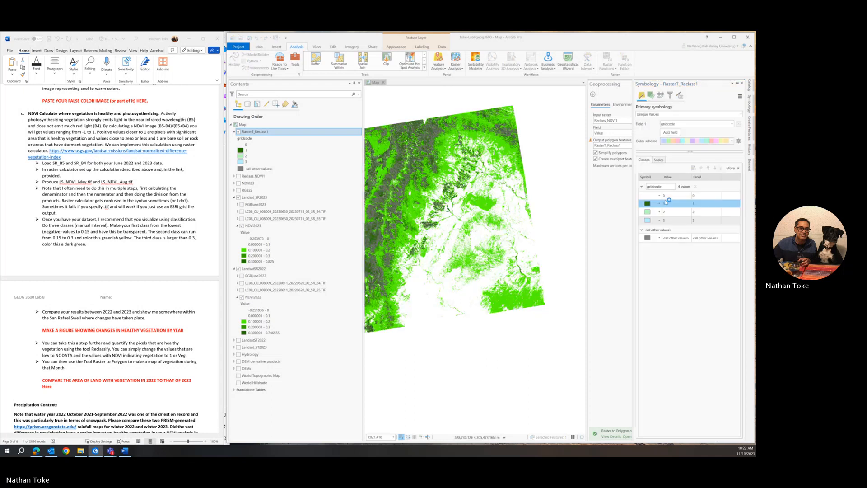
Set the fill color of the gridcode 2 polygons to medium green and apply the symbol change.
click(647, 212)
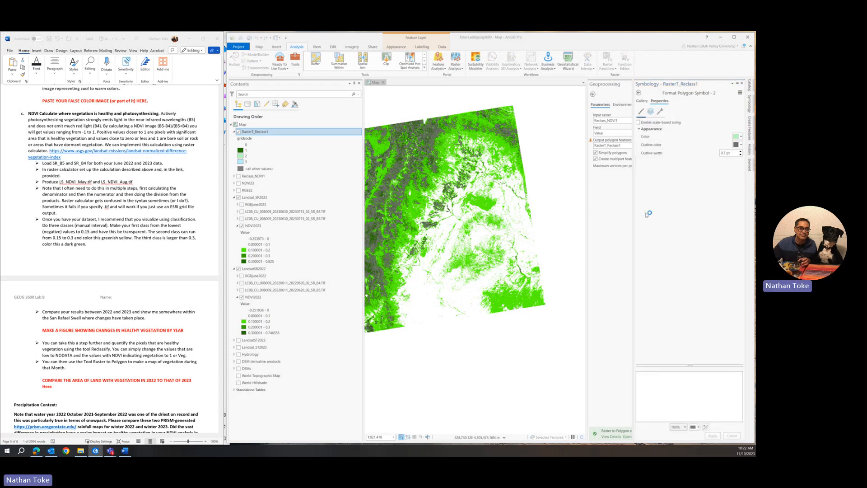
click(737, 137)
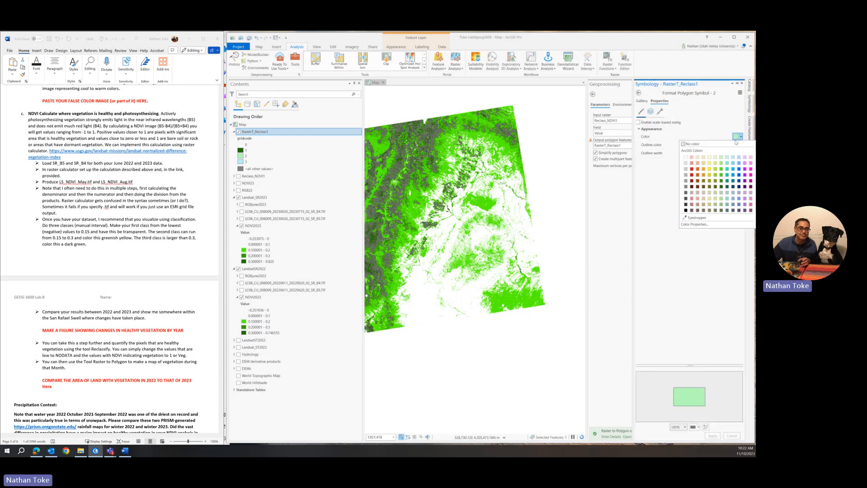
click(722, 180)
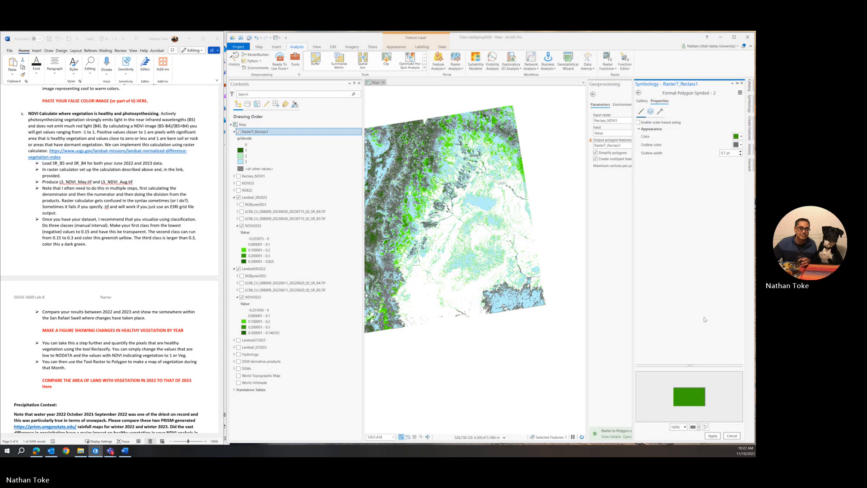
click(711, 435)
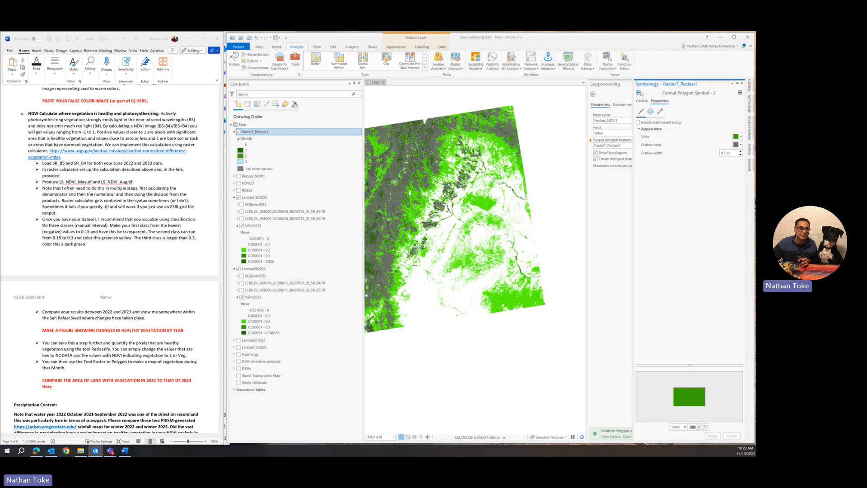
click(639, 92)
Set the fill color of the gridcode 3 polygons to light green and apply it.
click(659, 219)
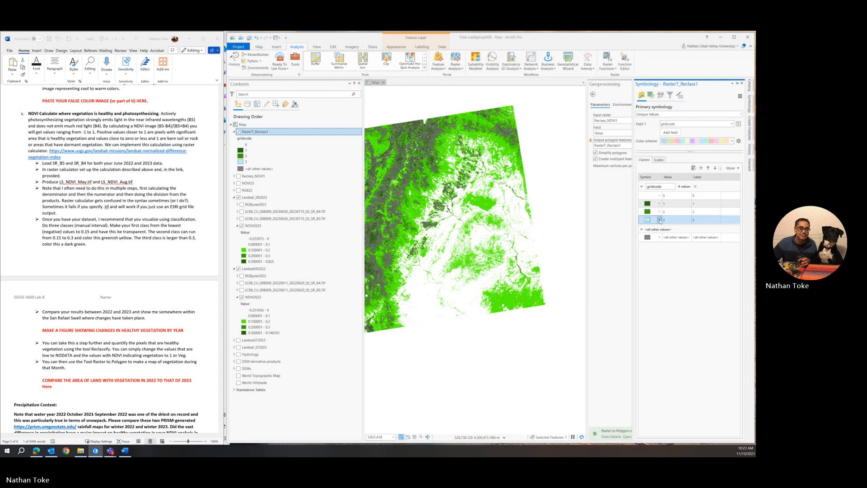
click(650, 220)
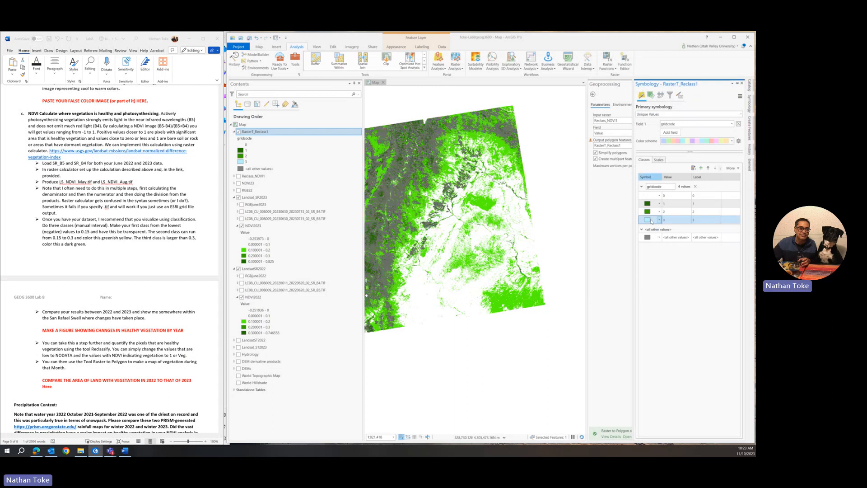
click(649, 220)
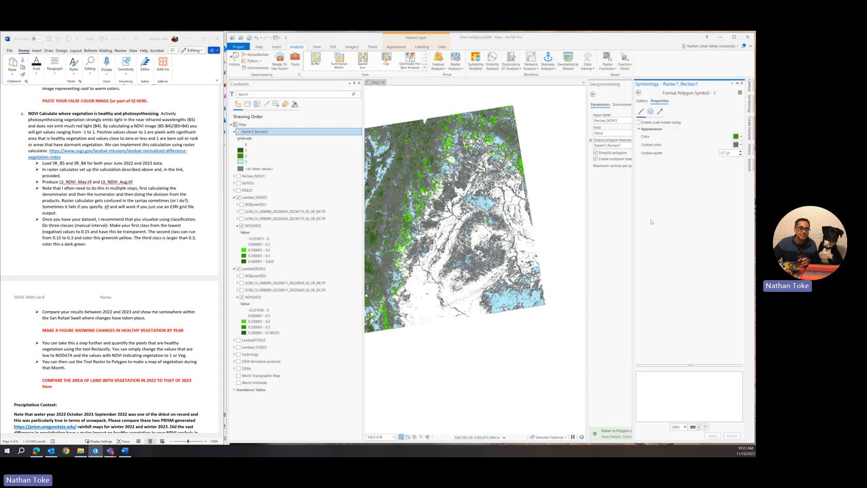
click(742, 137)
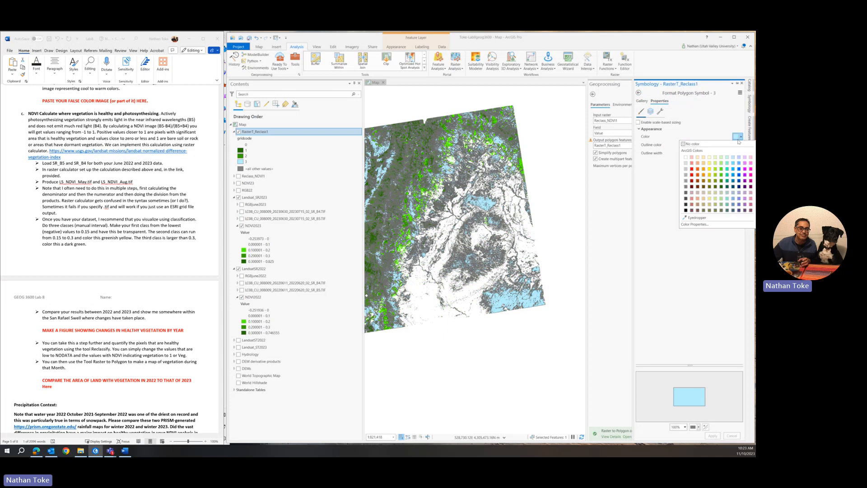
click(720, 166)
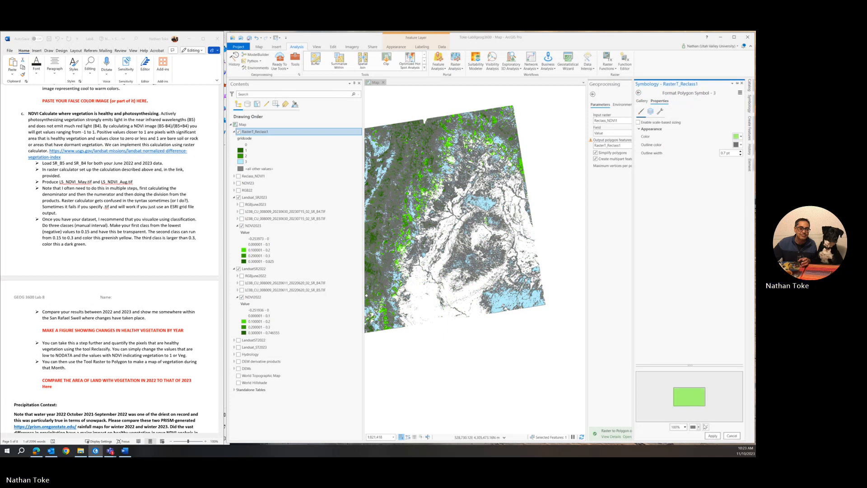
click(711, 435)
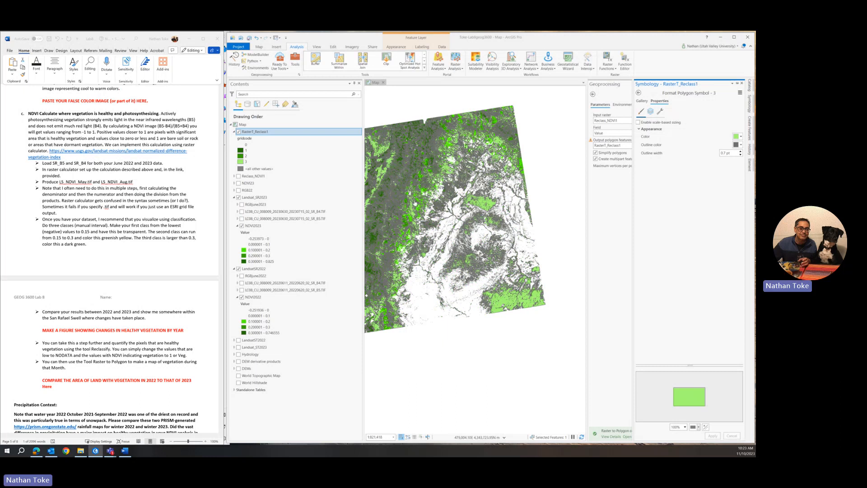
Hide the Landsat_SR2023 and LandsatSR2022 group layers so that only the reclassified vegetation polygons are drawn.
scroll(413, 166, up, 3)
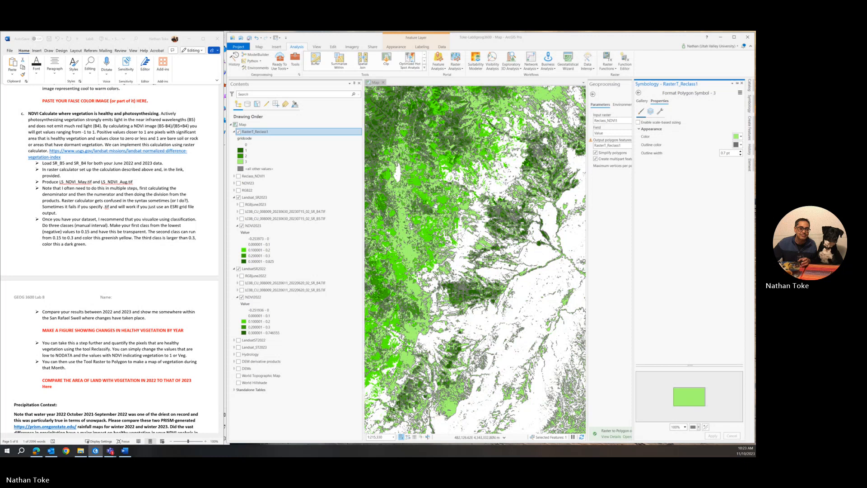
click(440, 213)
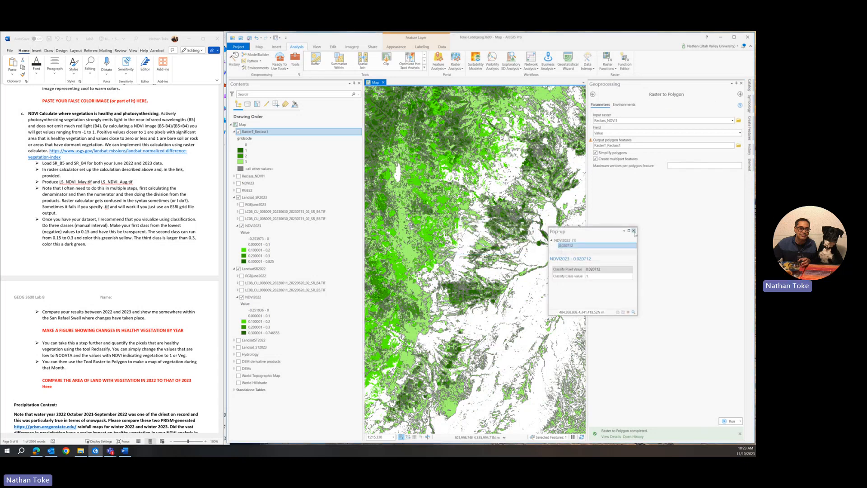
click(633, 231)
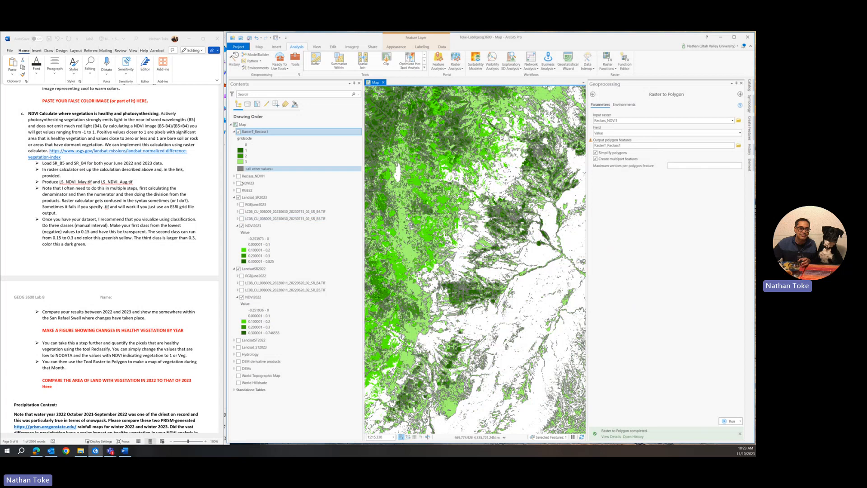
click(238, 197)
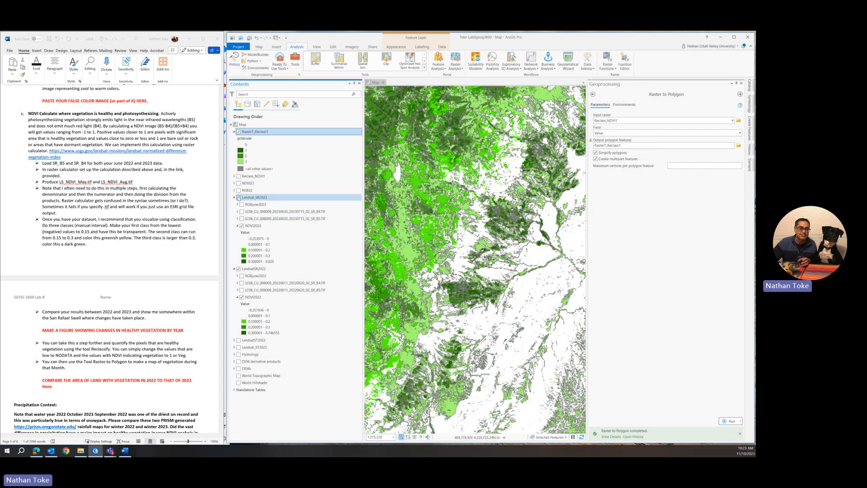
click(239, 268)
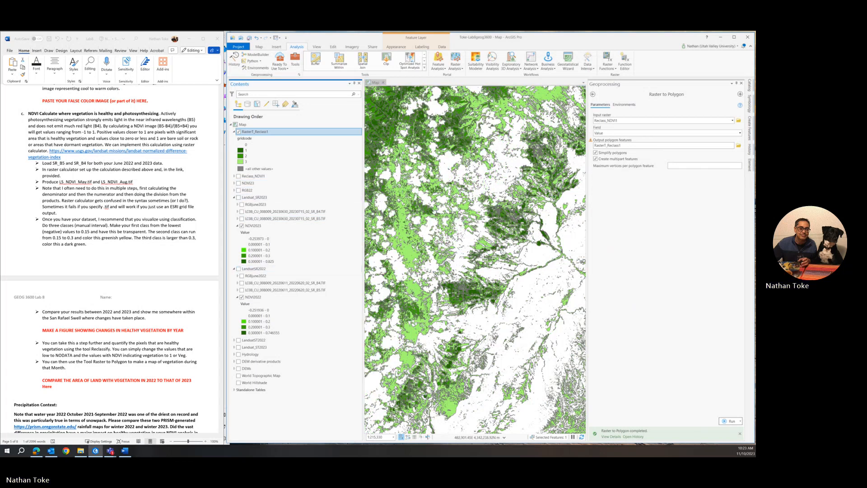
scroll(458, 225, down, 2)
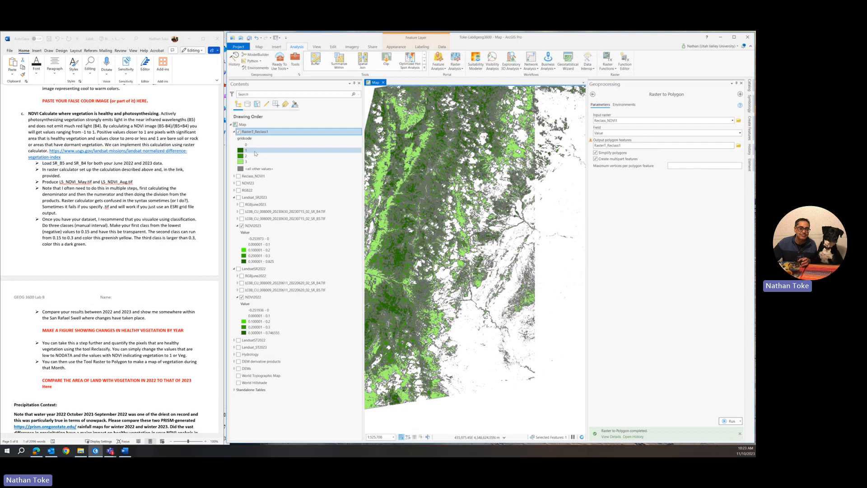
Open the attribute table of the RasterT_Reclass1 polygon layer and examine the Shape_Length and Shape_Area of each gridcode class.
right_click(247, 134)
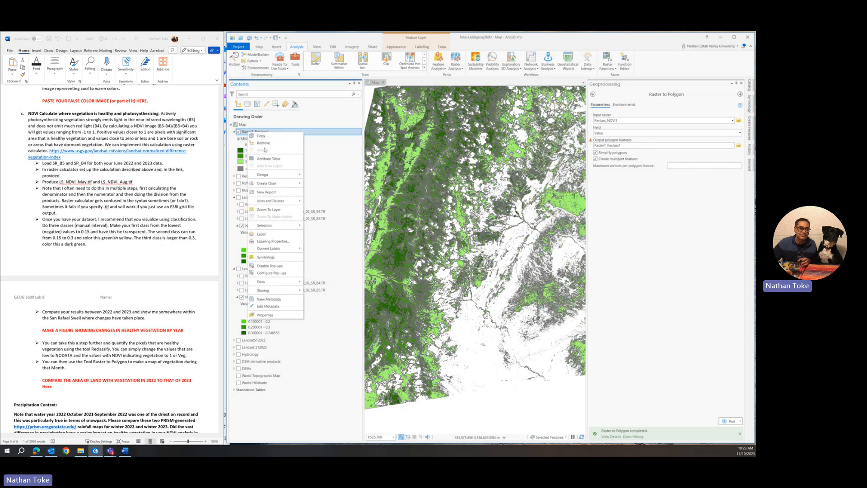
click(286, 159)
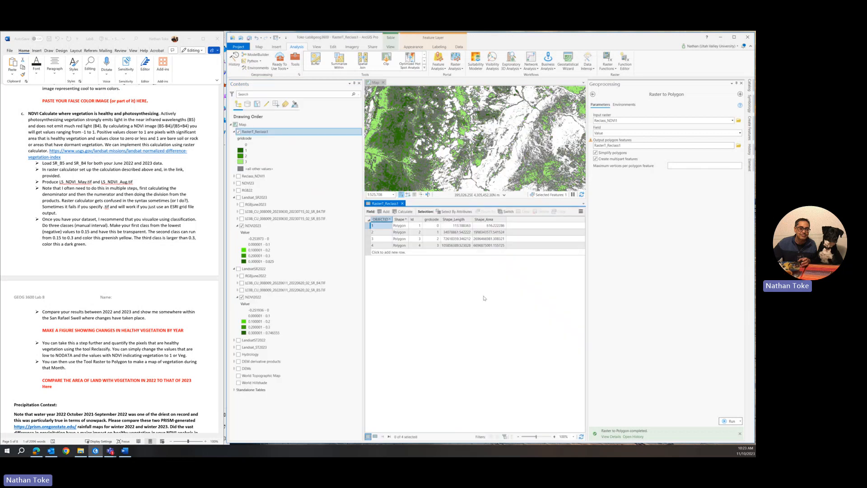
click(495, 226)
click(482, 232)
click(481, 240)
click(480, 246)
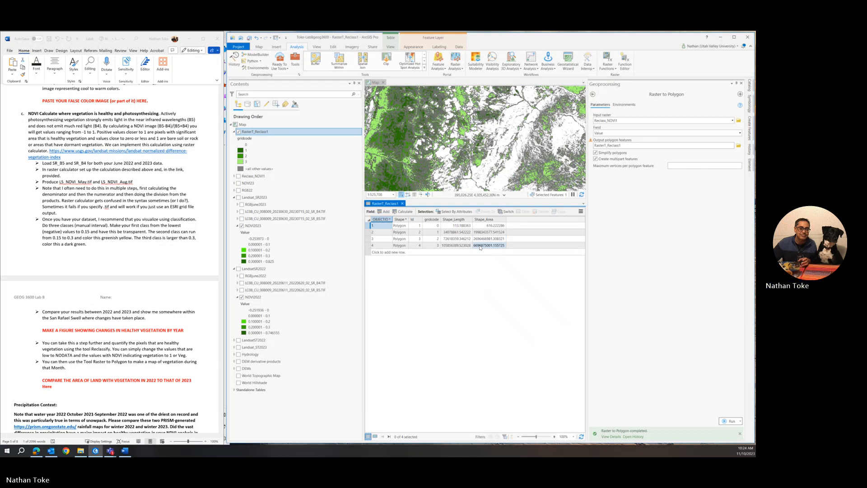
click(439, 226)
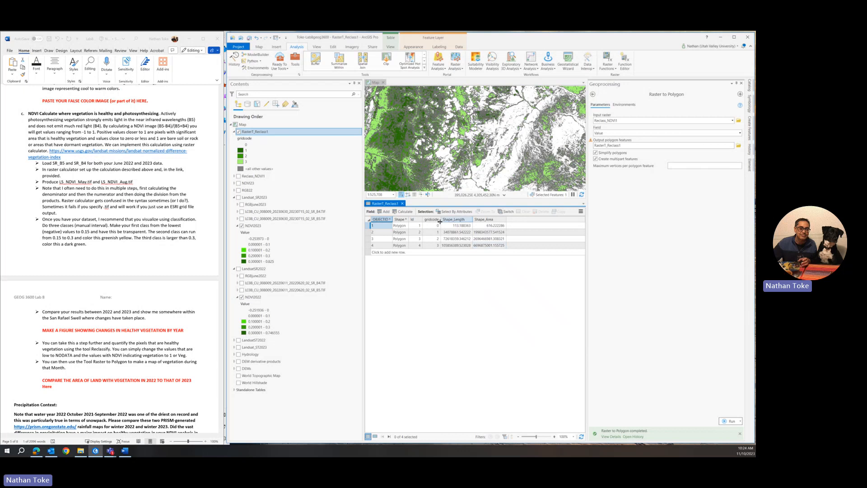
click(490, 226)
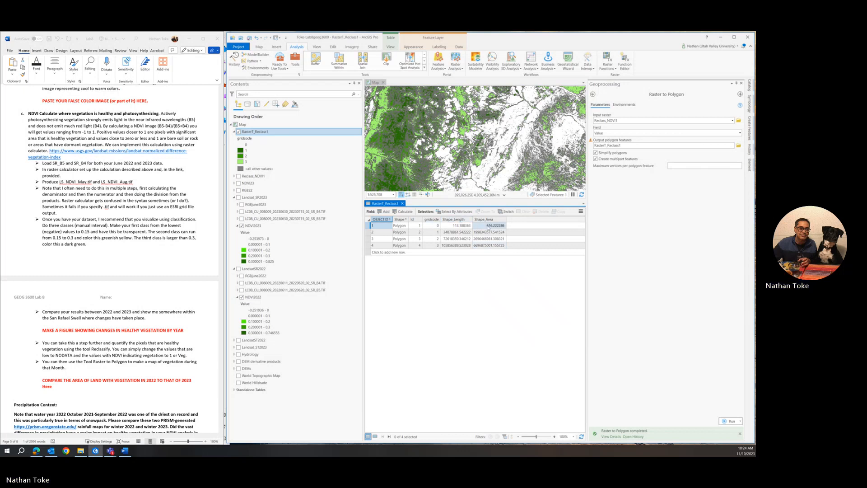
click(456, 232)
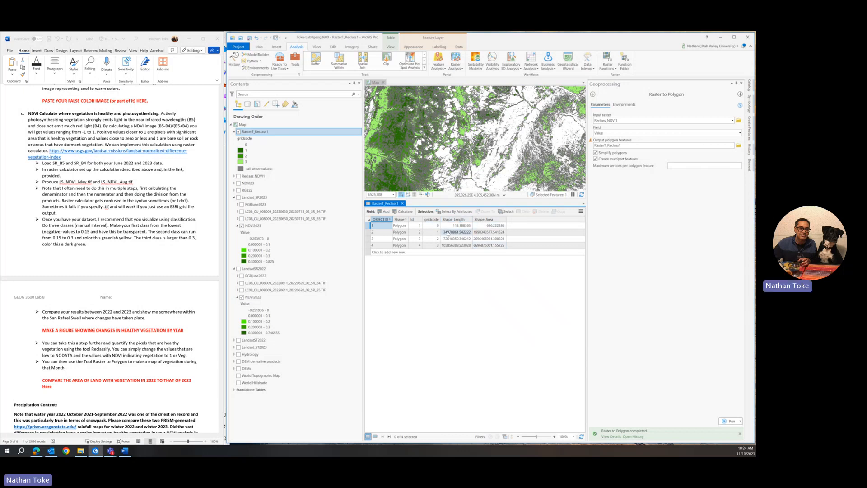
click(477, 232)
click(486, 238)
scroll(45, 360, down, 7)
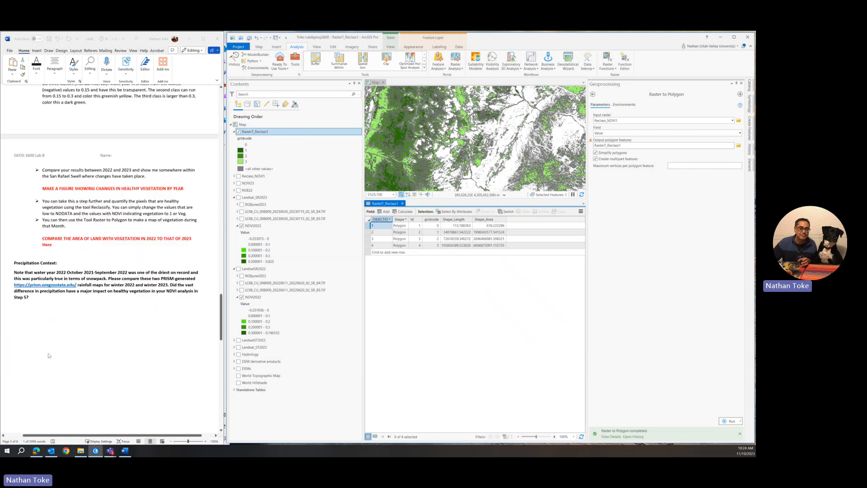